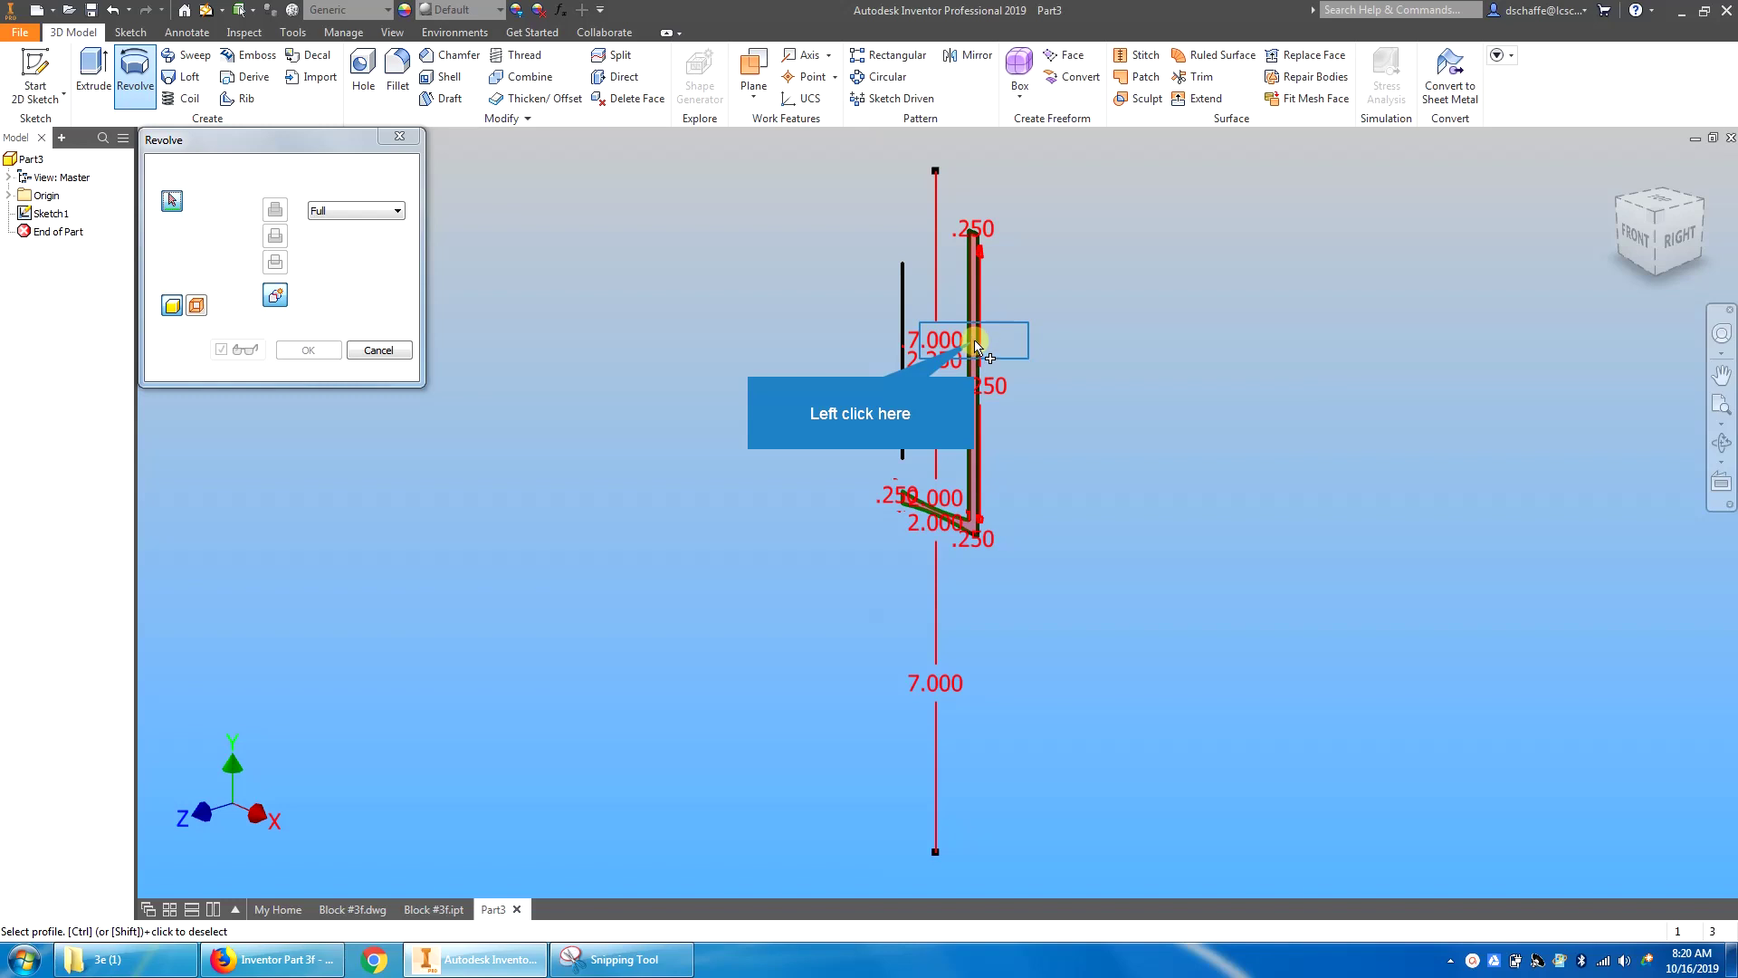
Step: Revolve the L-shaped wall-and-base profile a full turn about the separate vertical sketch line to form the mug body
{"action": "left_click", "coordinate": [976, 345]}
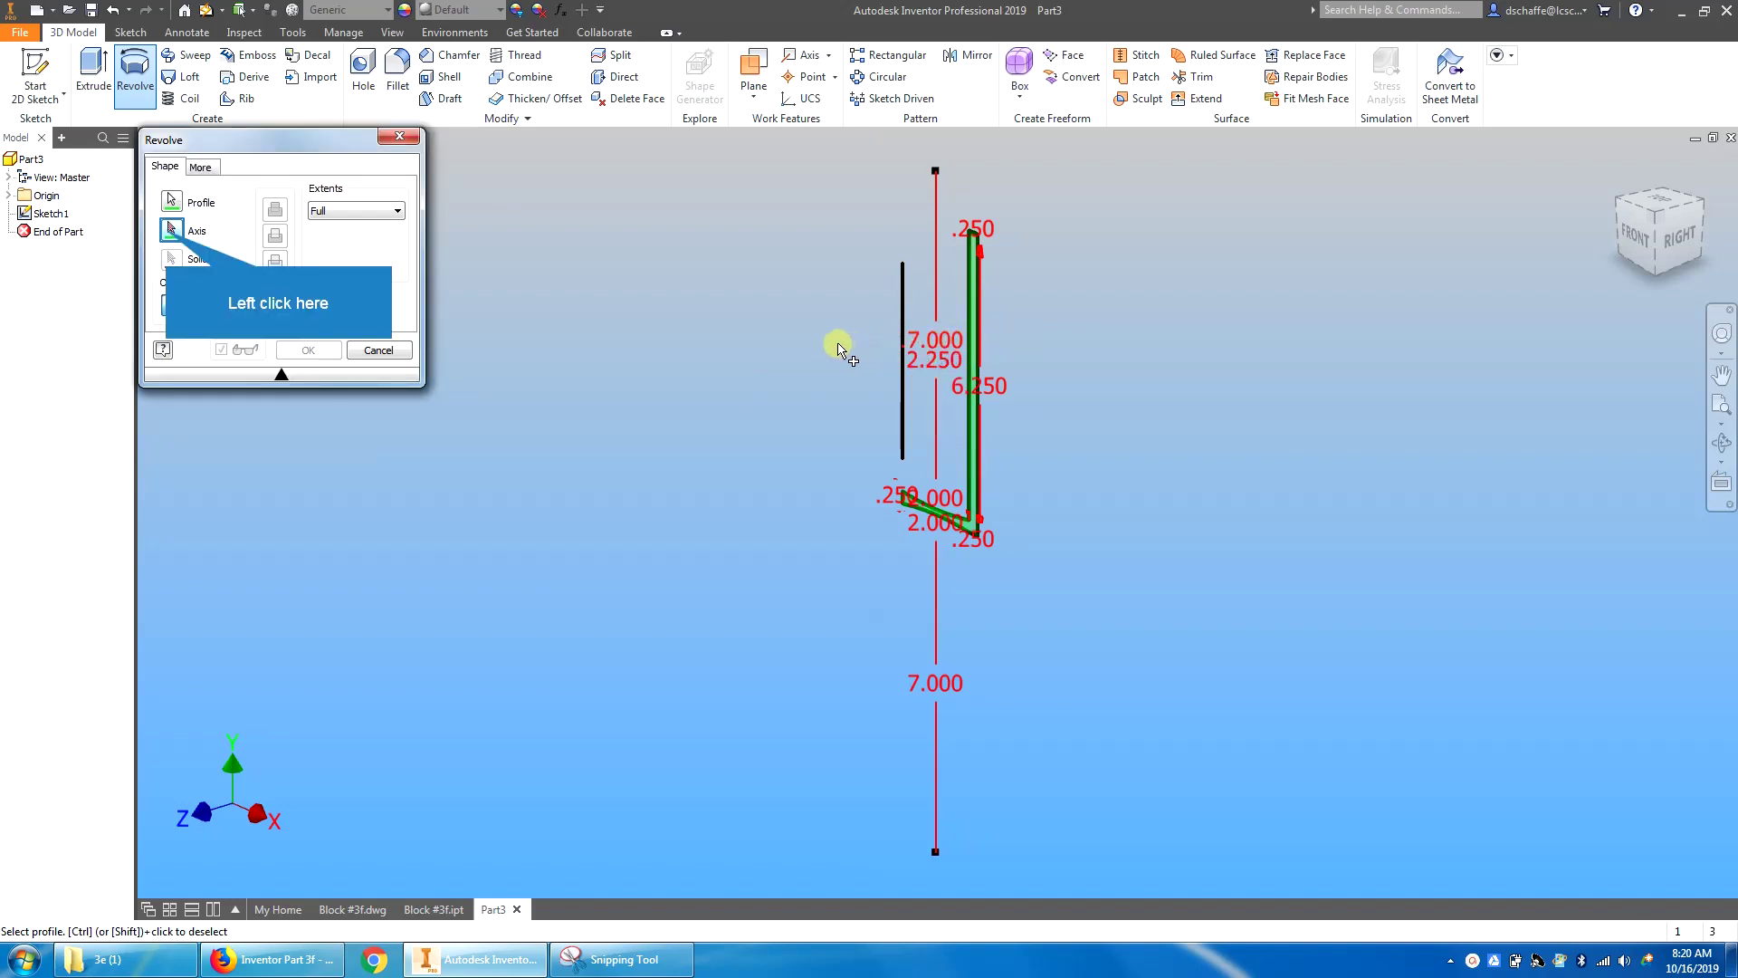
{"action": "left_click", "coordinate": [170, 232]}
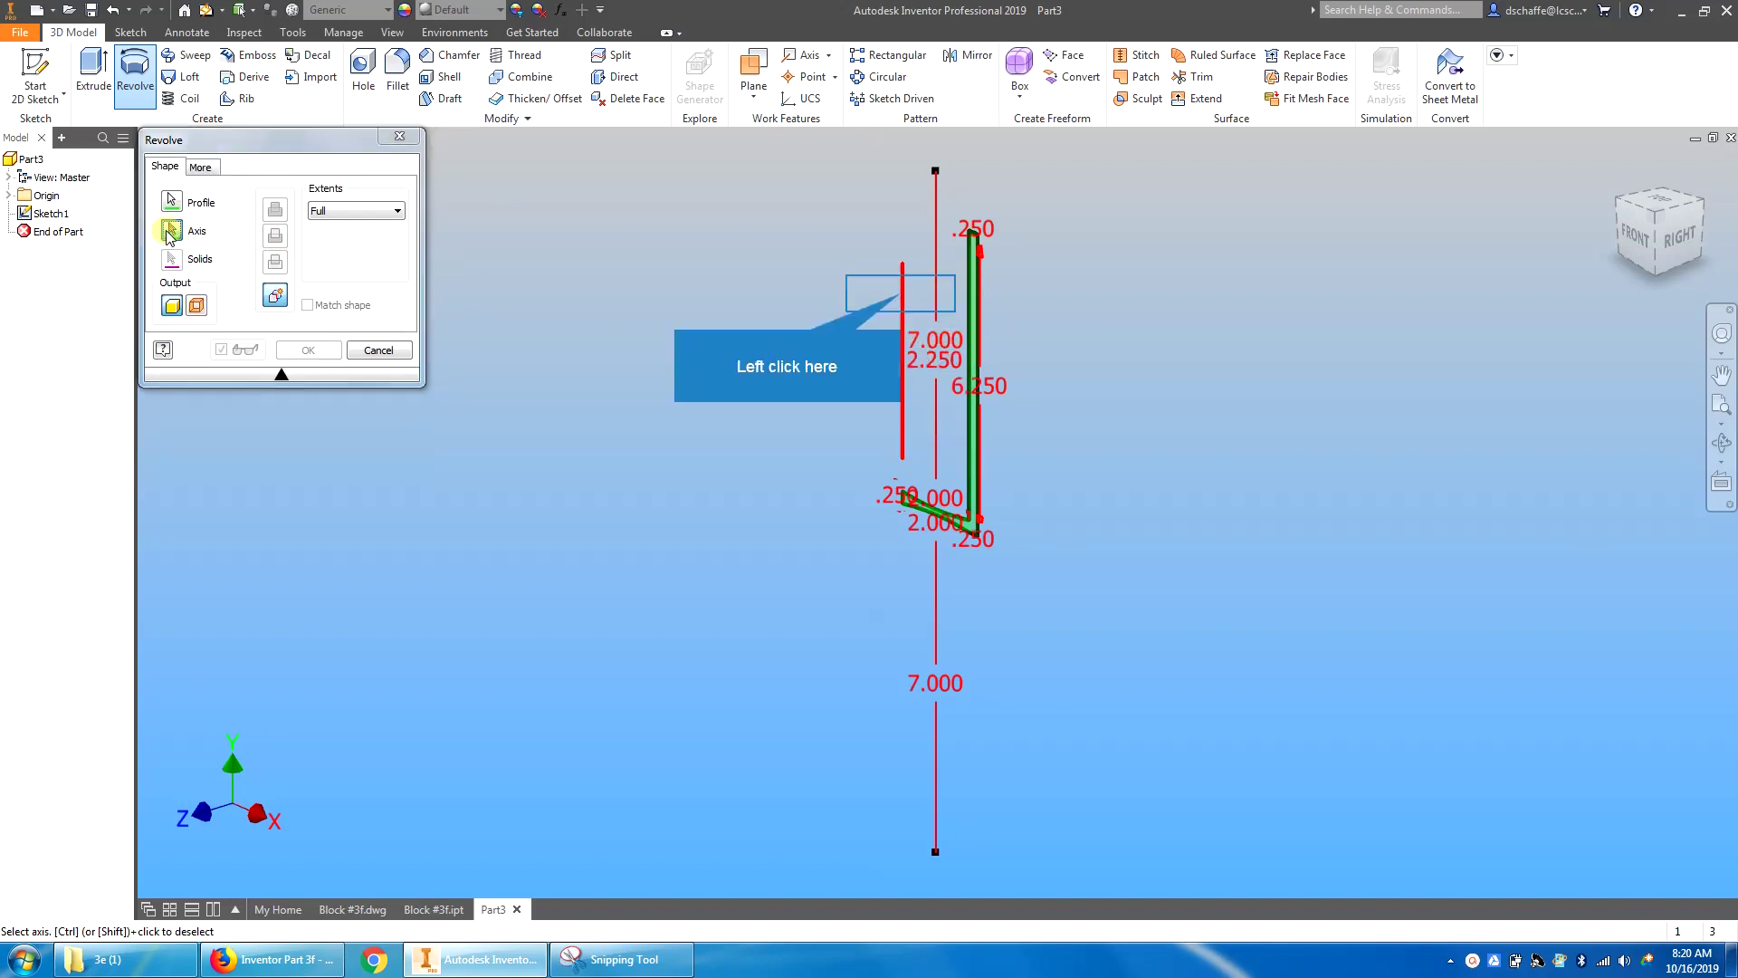
{"action": "left_click", "coordinate": [902, 298]}
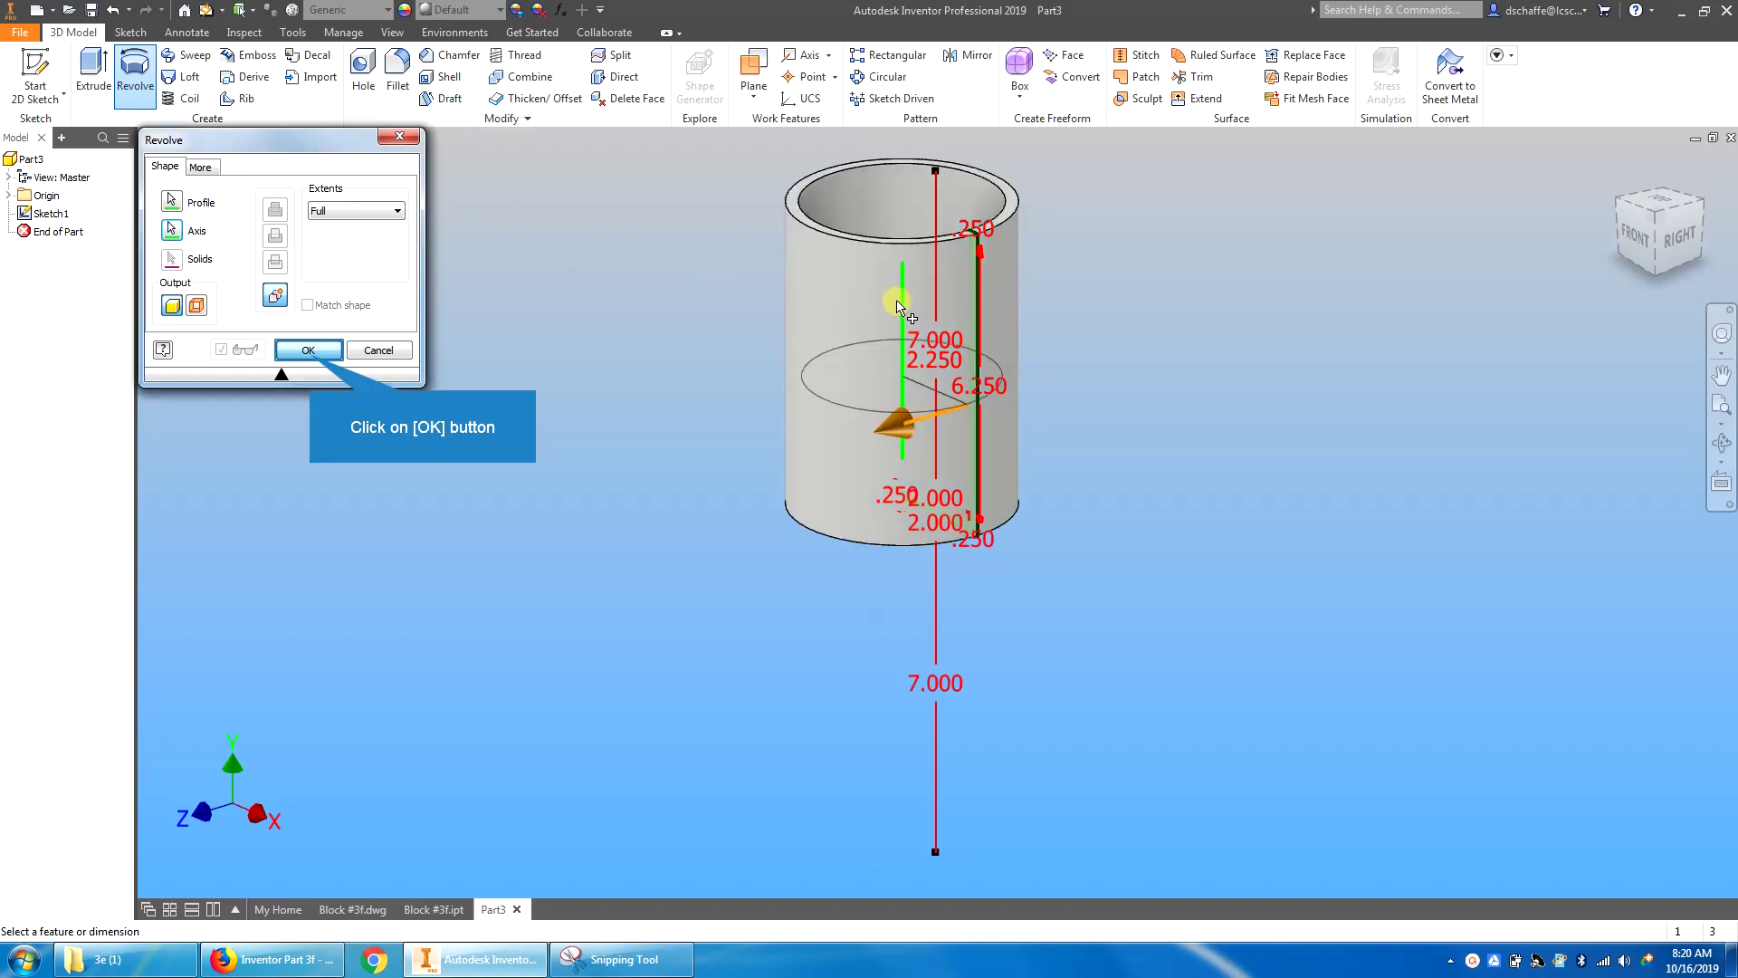
{"action": "left_click", "coordinate": [308, 351]}
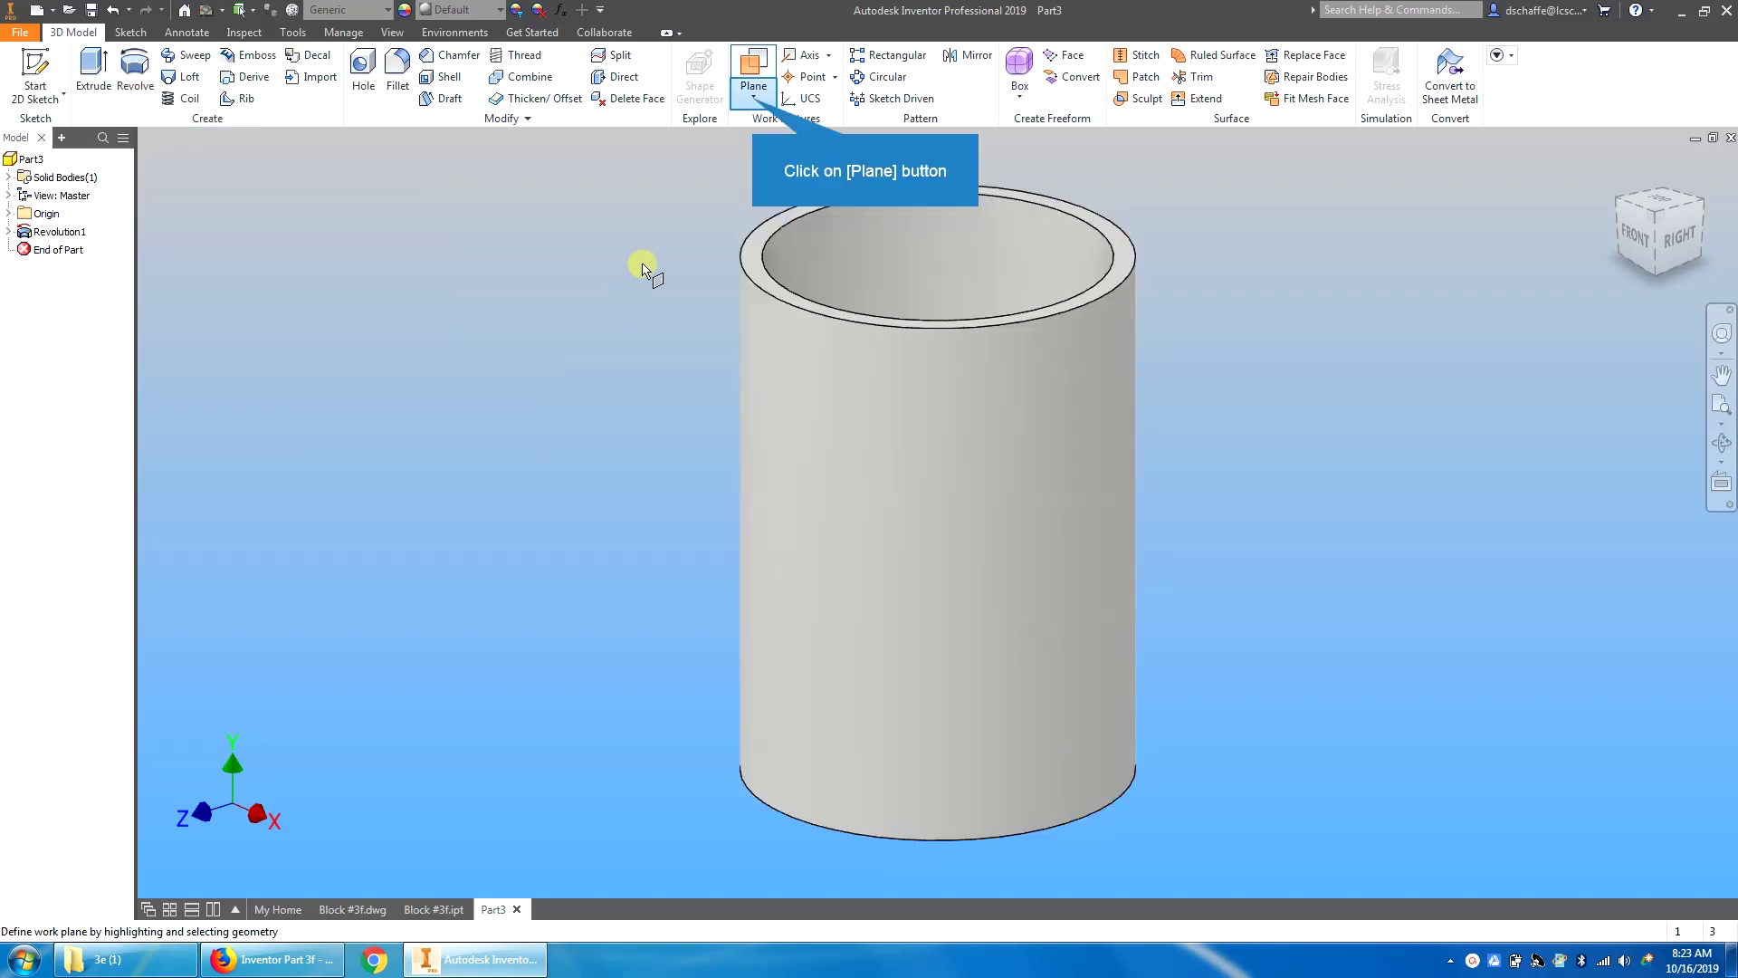
Step: Create a work plane offset about 0.56 in from the origin's YZ plane
{"action": "left_click", "coordinate": [753, 102]}
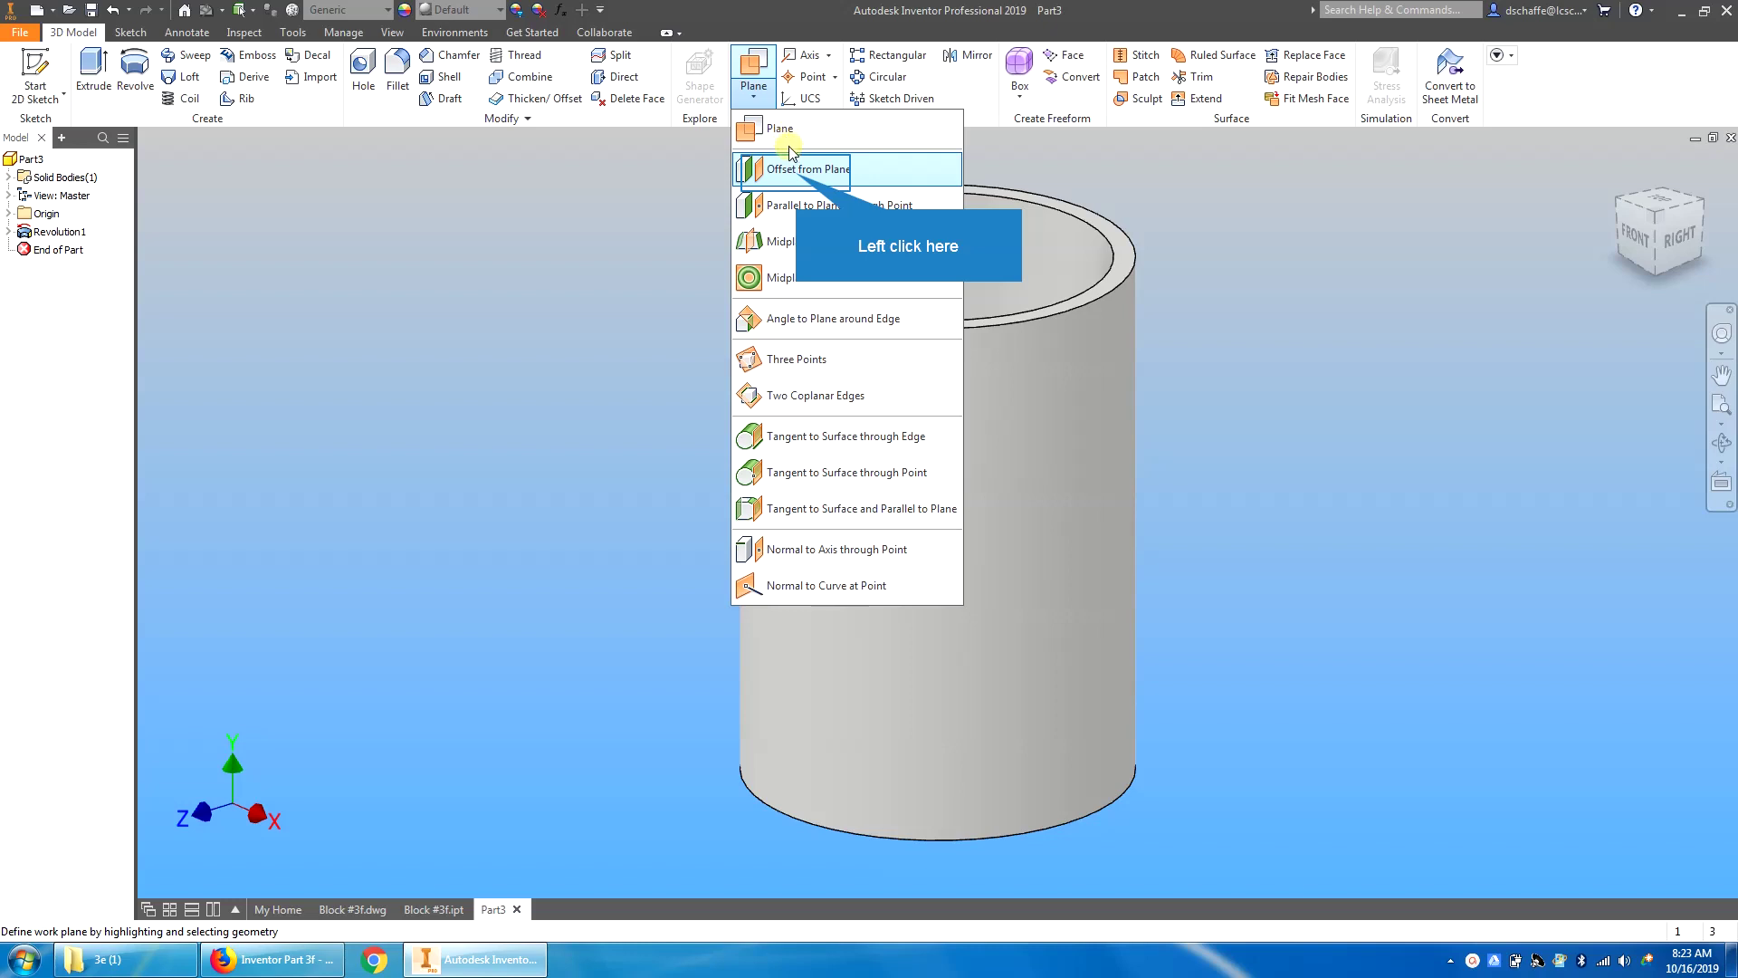
{"action": "left_click", "coordinate": [797, 172]}
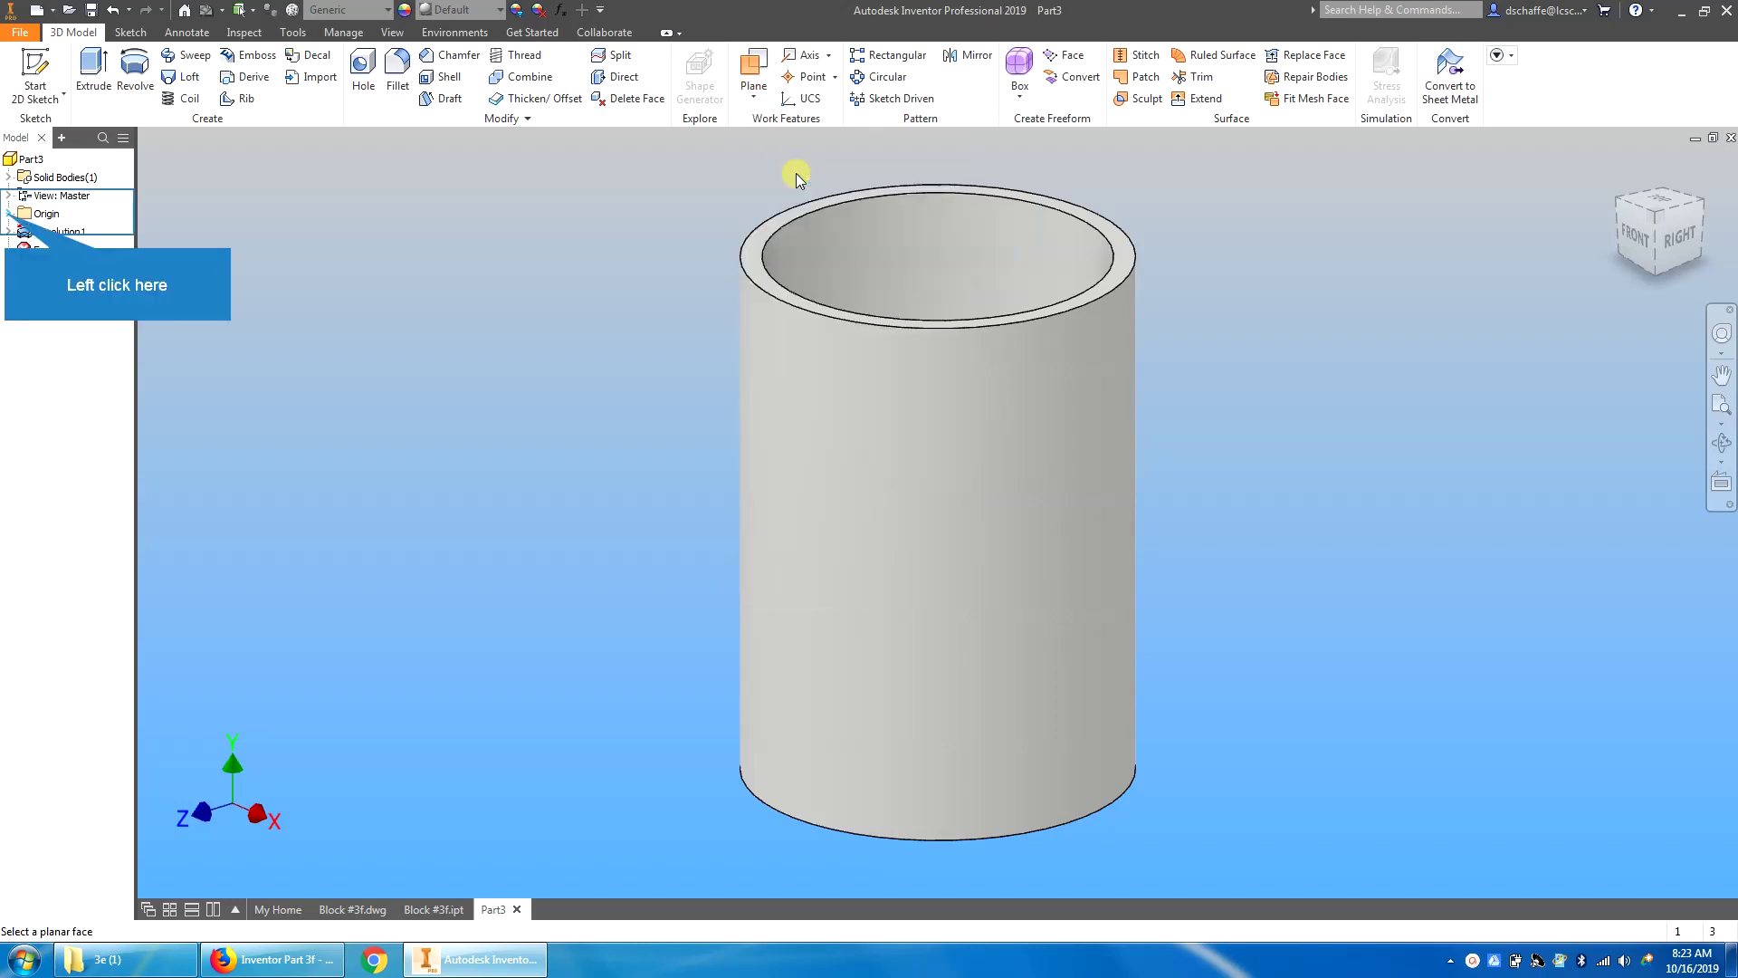
{"action": "left_click", "coordinate": [8, 214]}
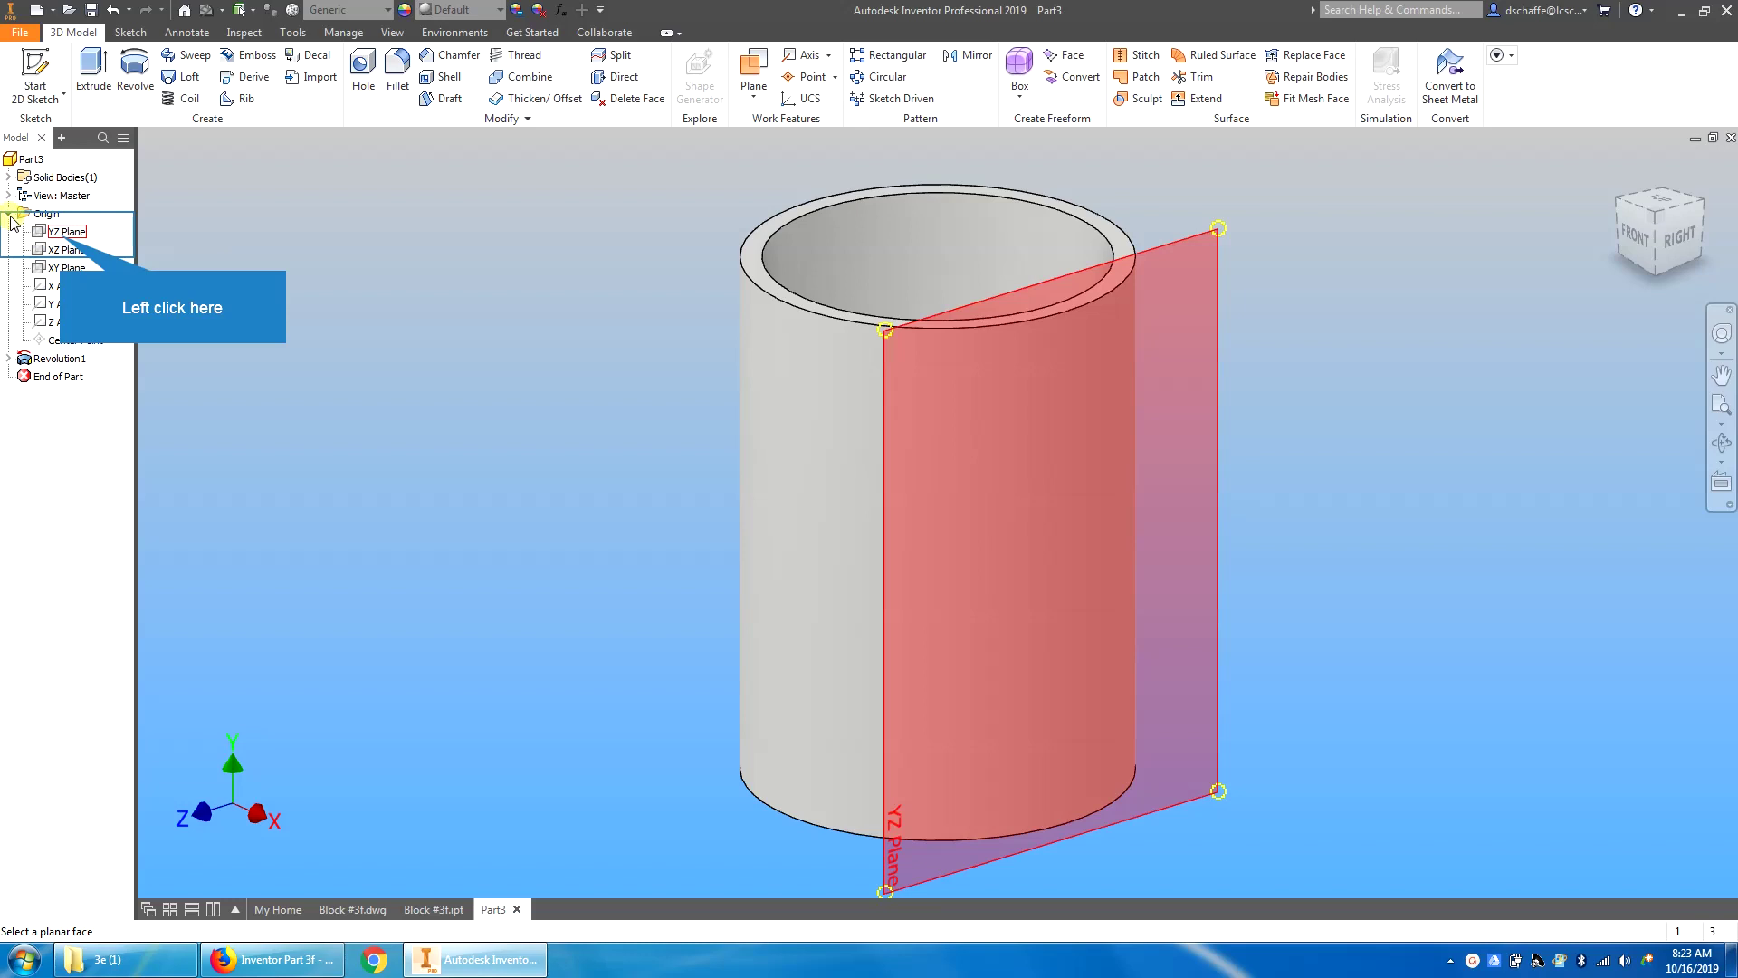
{"action": "left_click", "coordinate": [61, 233]}
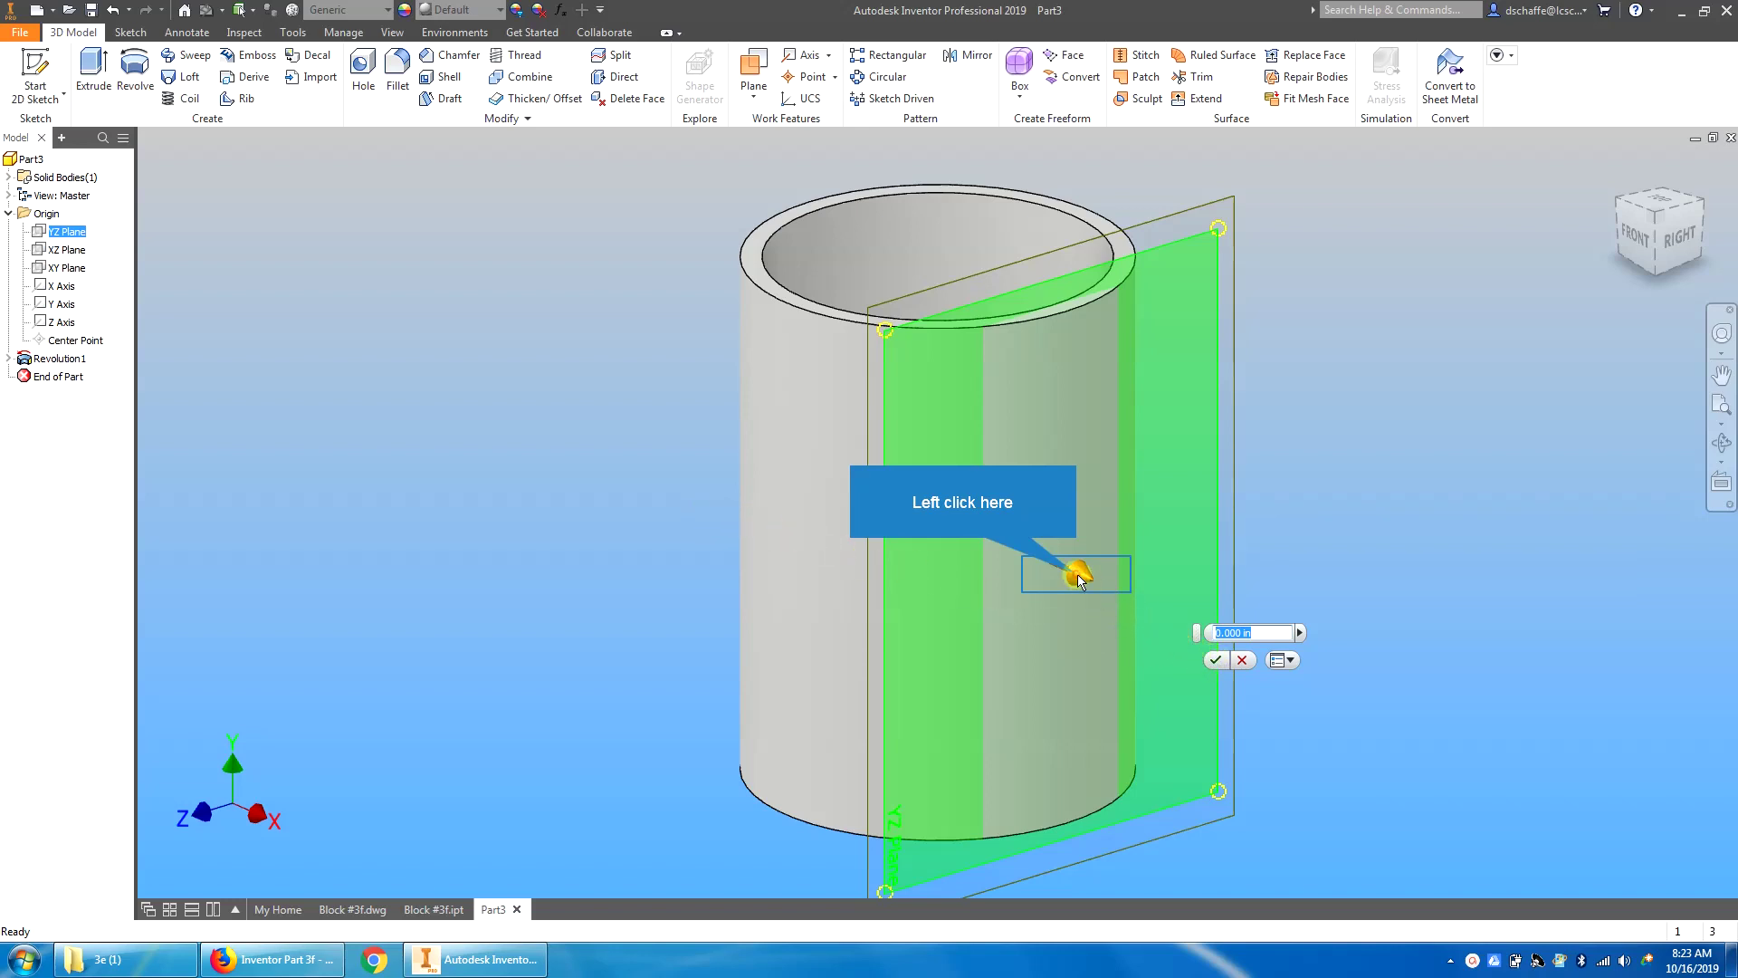
{"action": "left_click_drag", "start_coordinate": [1079, 581], "coordinate": [1093, 583]}
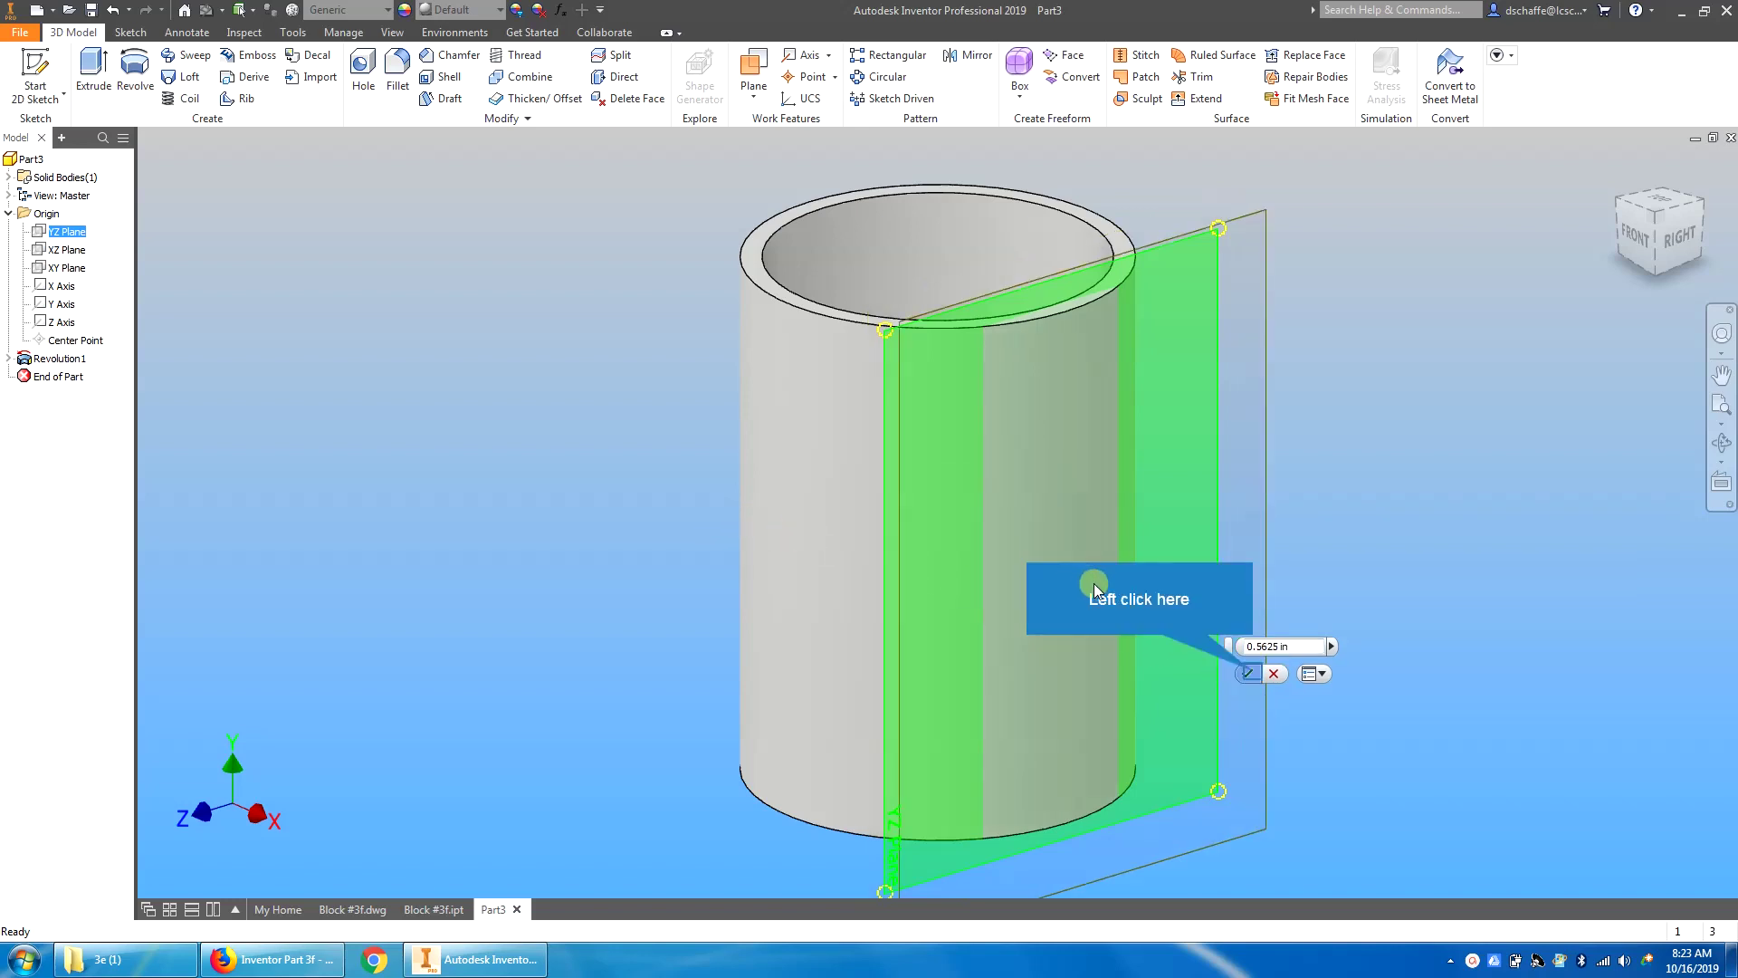
{"action": "left_click", "coordinate": [1251, 673]}
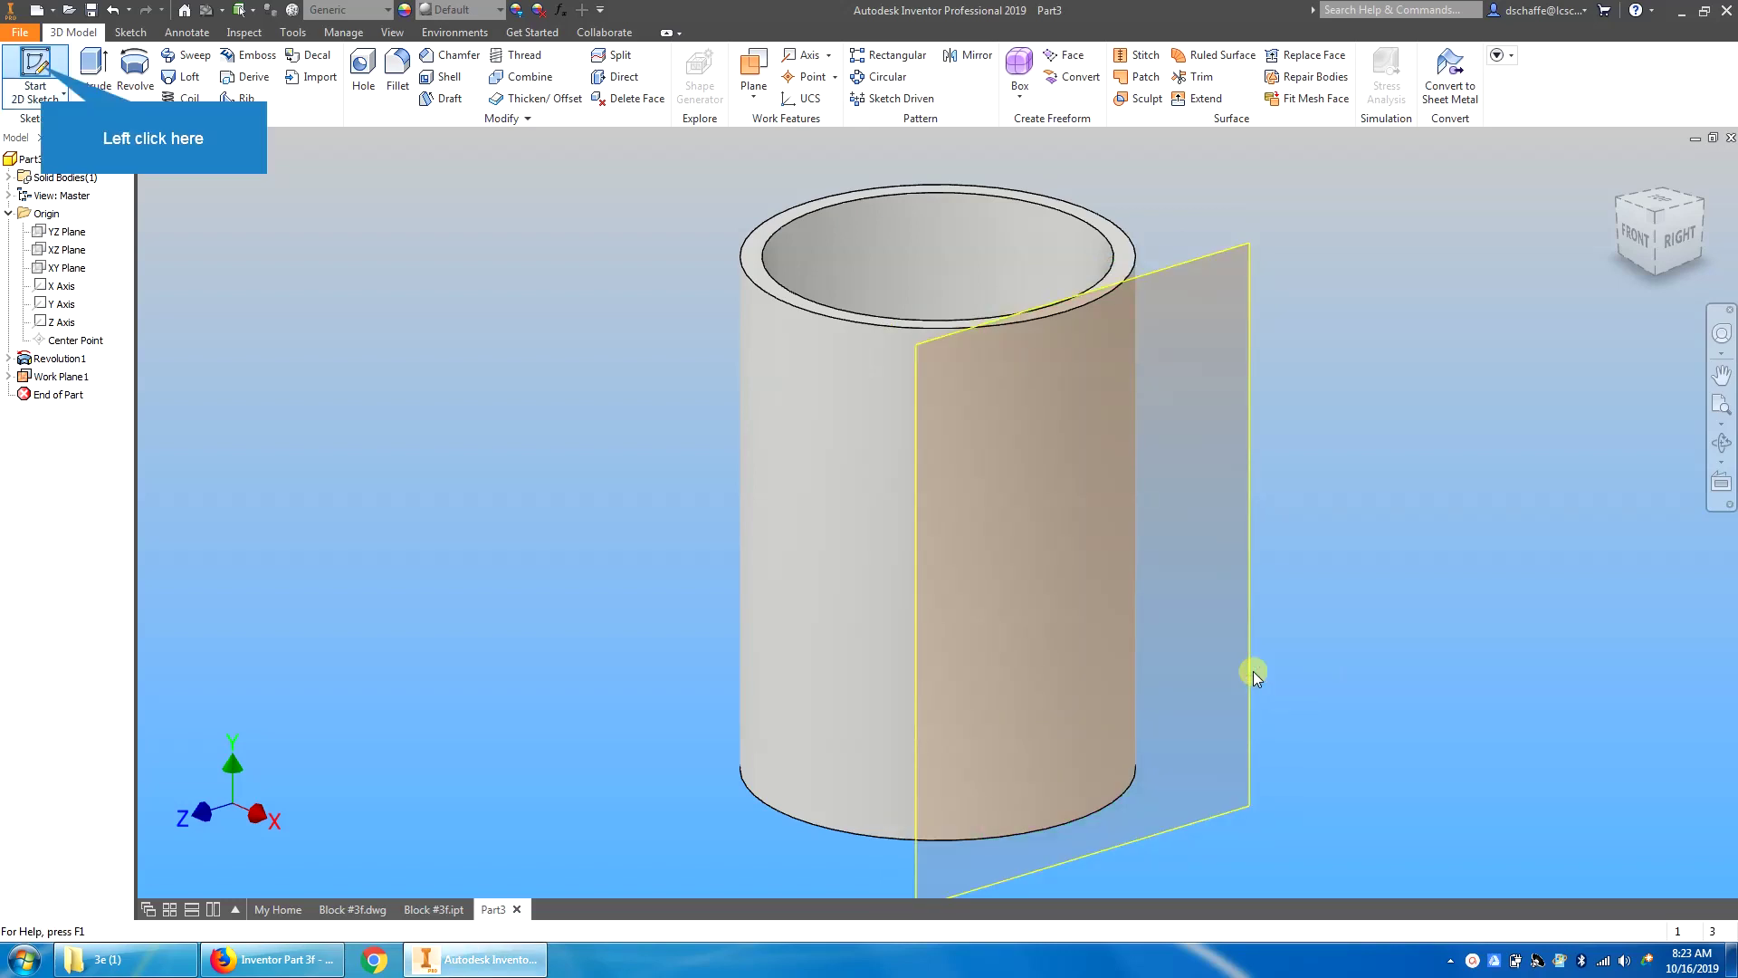
Step: On the new work plane, sketch an ellipse centred about 0.79 in below the origin, with a horizontal semi-axis of about 0.39 in
{"action": "left_click", "coordinate": [38, 67]}
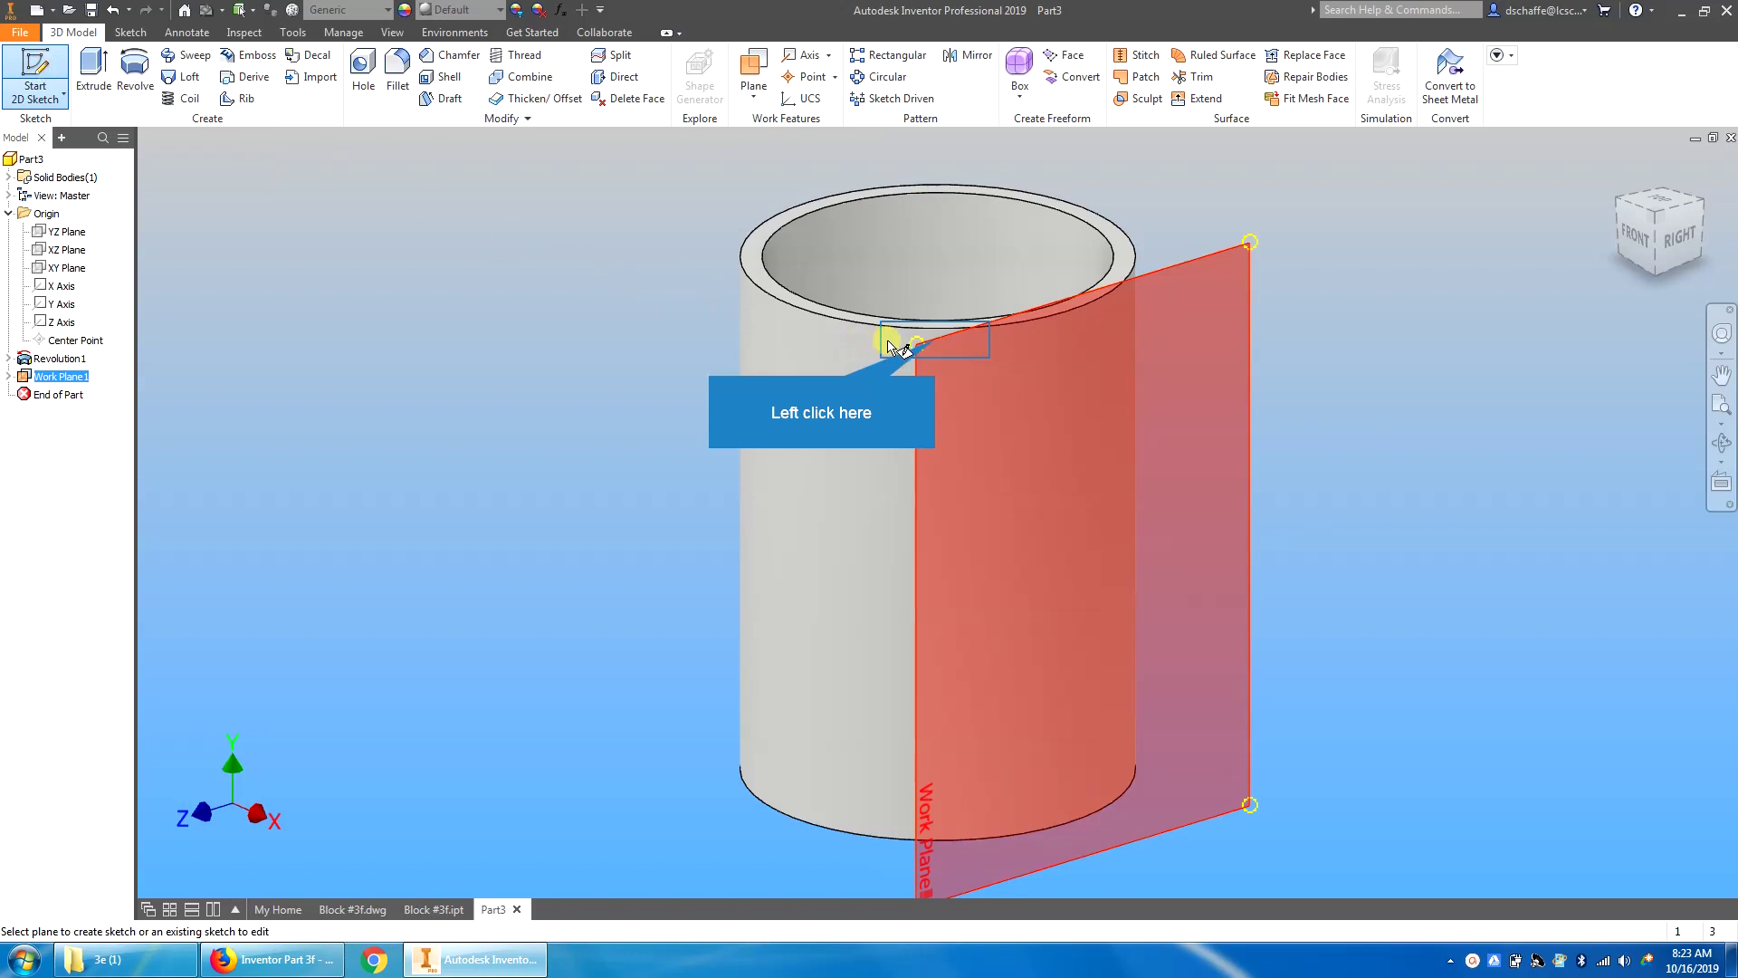
{"action": "left_click", "coordinate": [936, 340]}
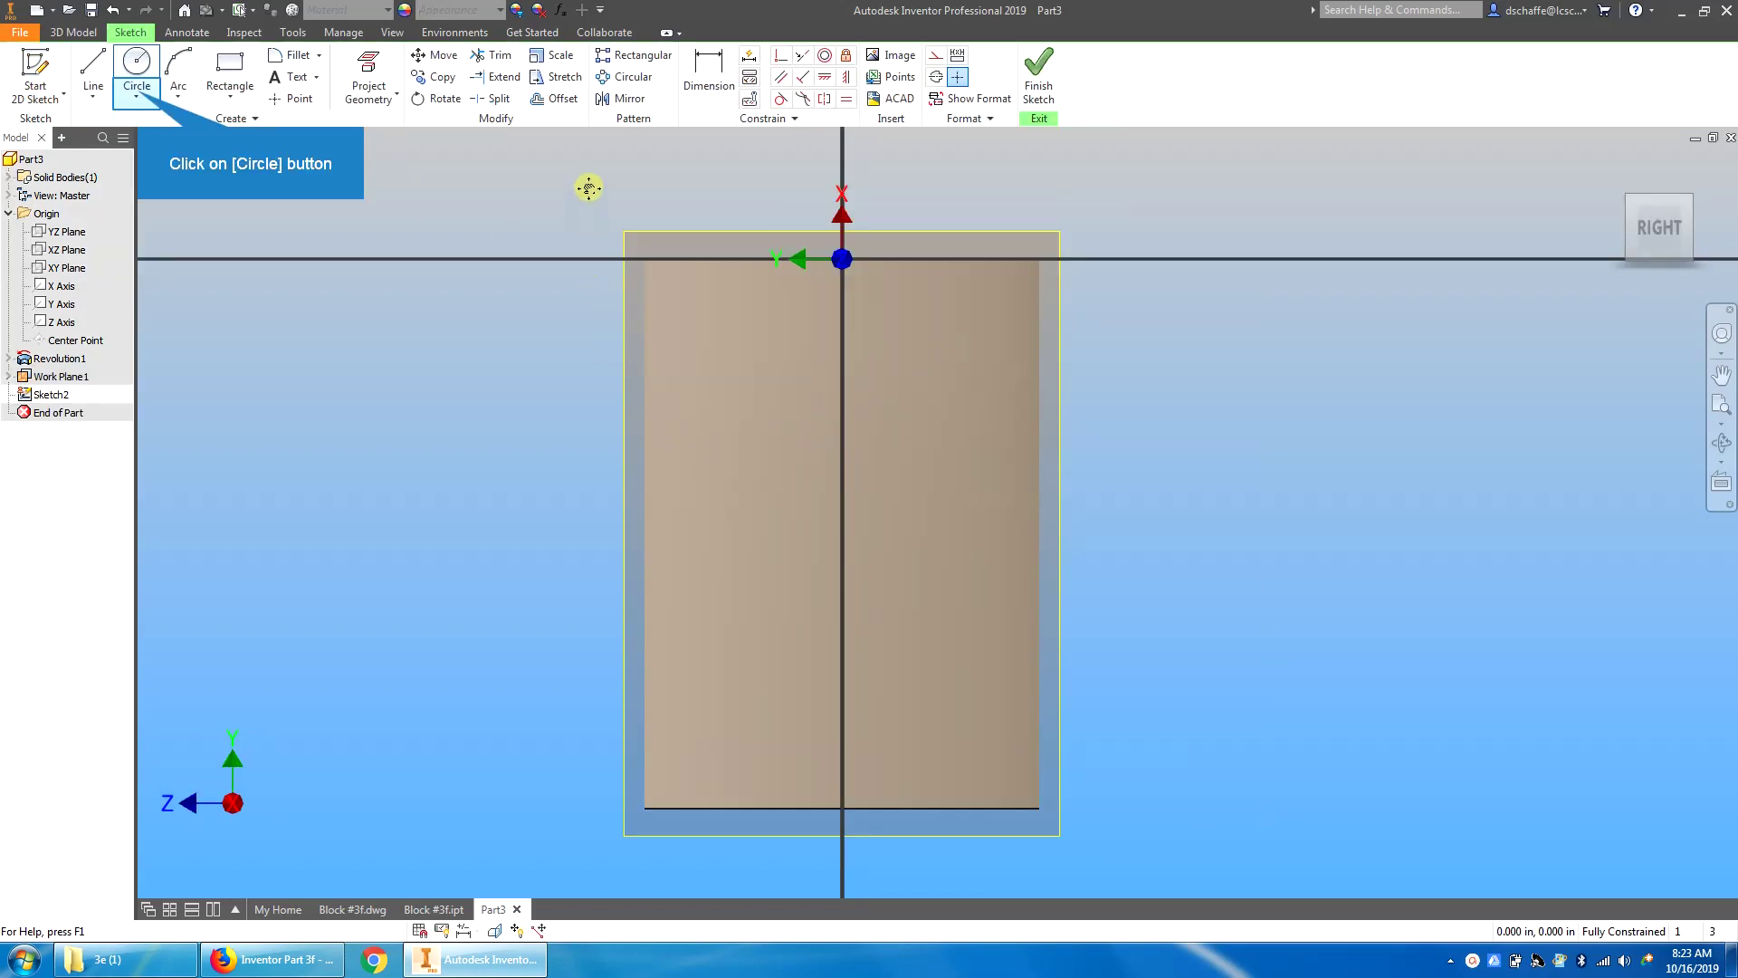
{"action": "left_click", "coordinate": [138, 96]}
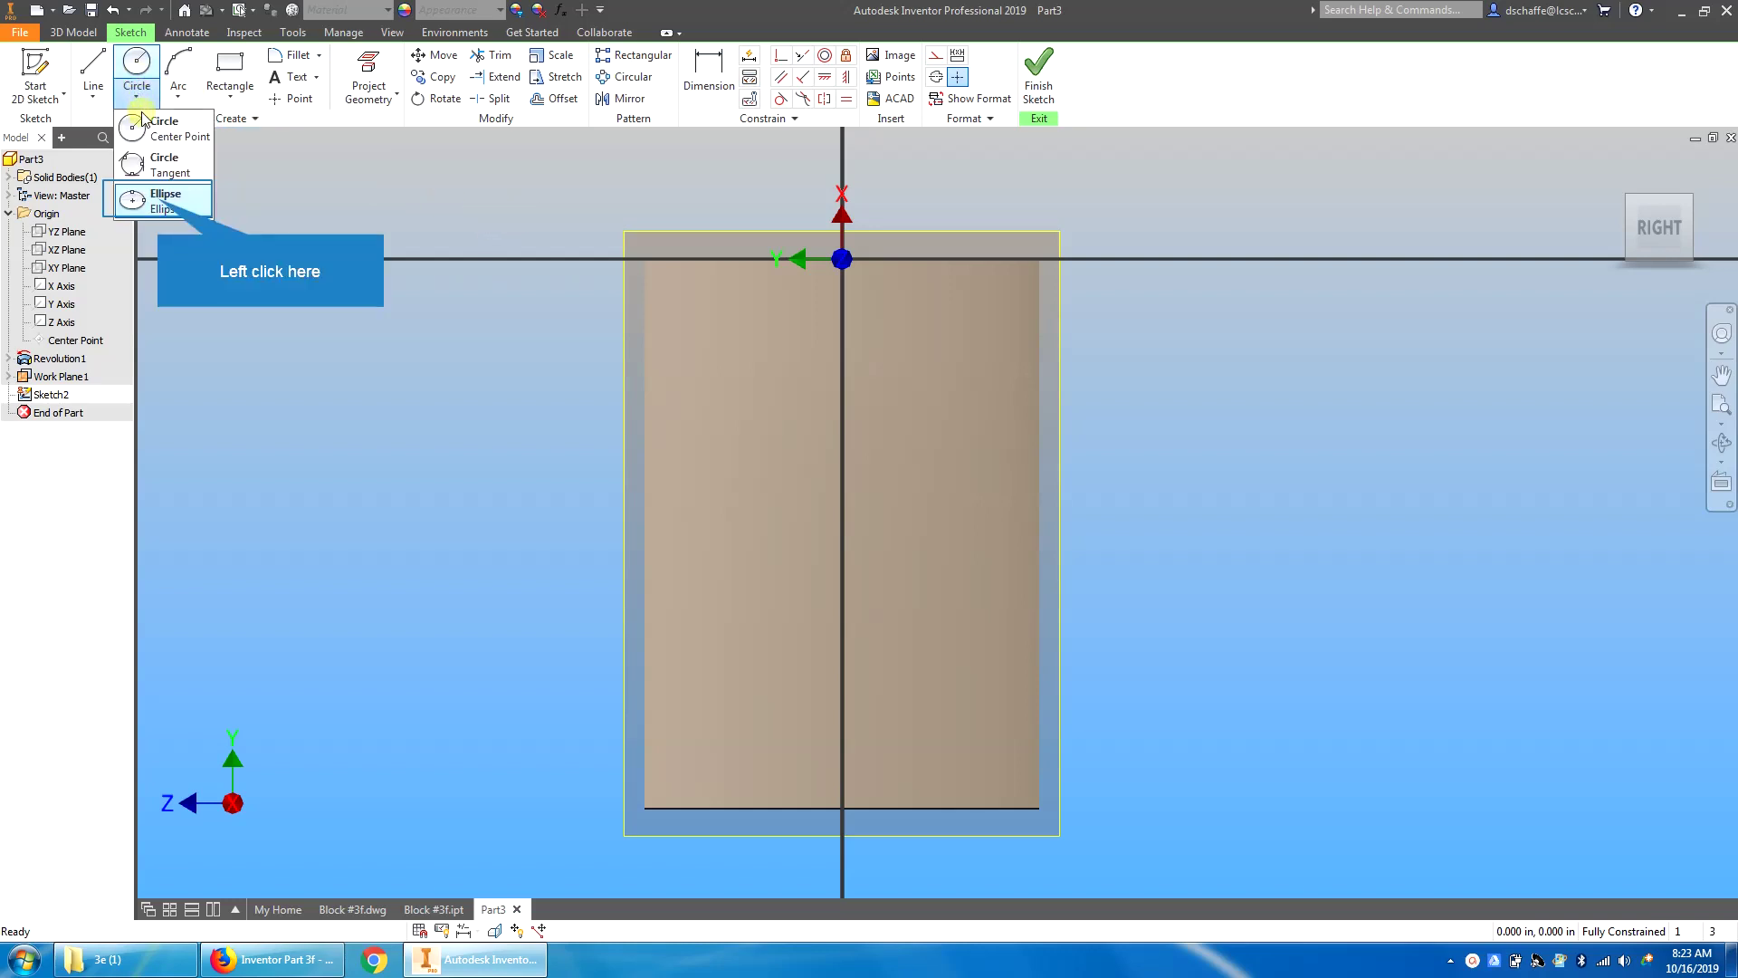
{"action": "left_click", "coordinate": [160, 203]}
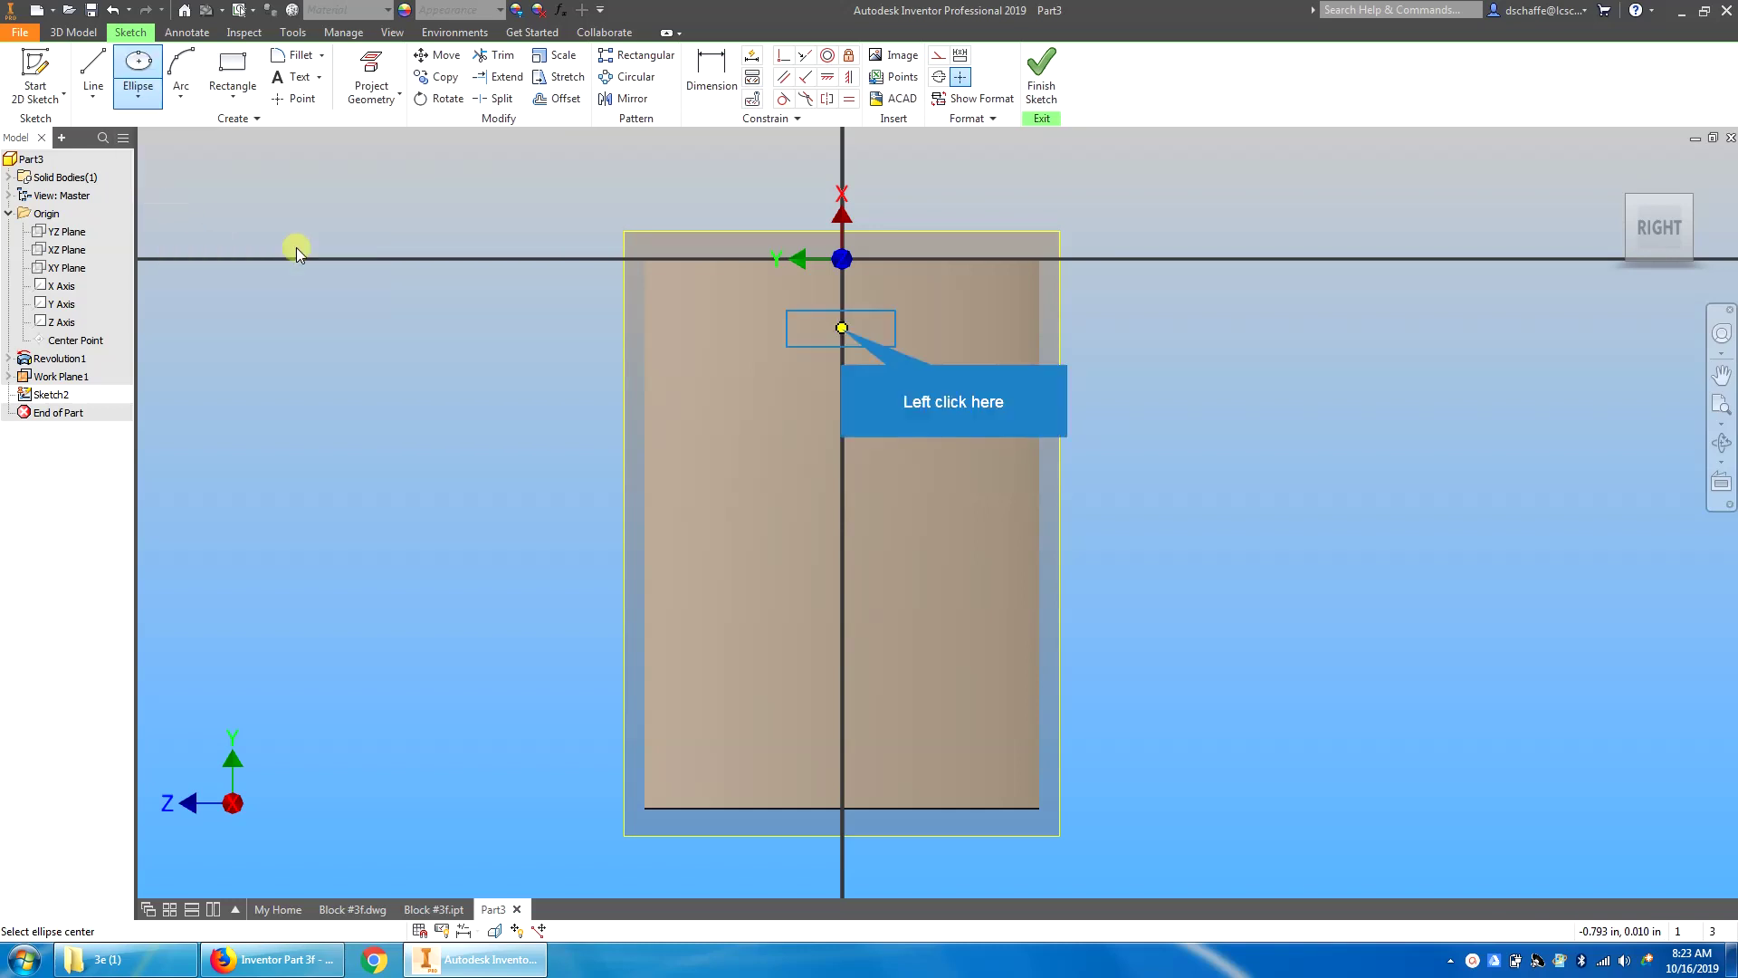
{"action": "left_click", "coordinate": [842, 328]}
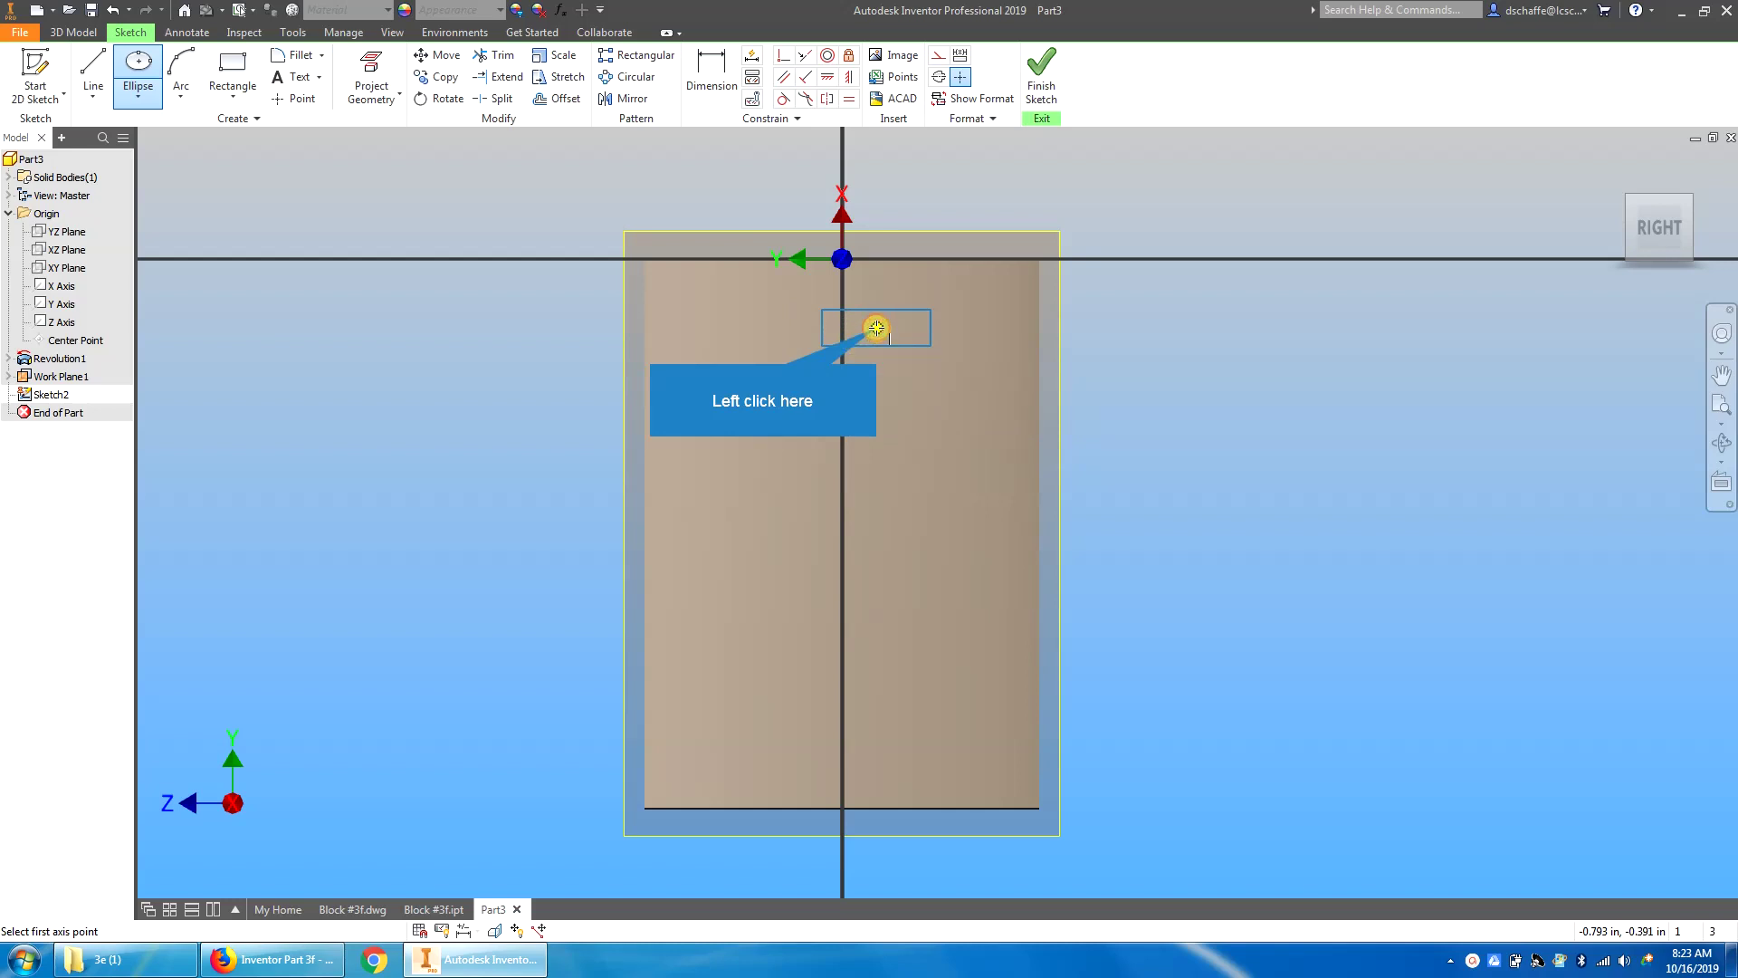
{"action": "left_click", "coordinate": [876, 327]}
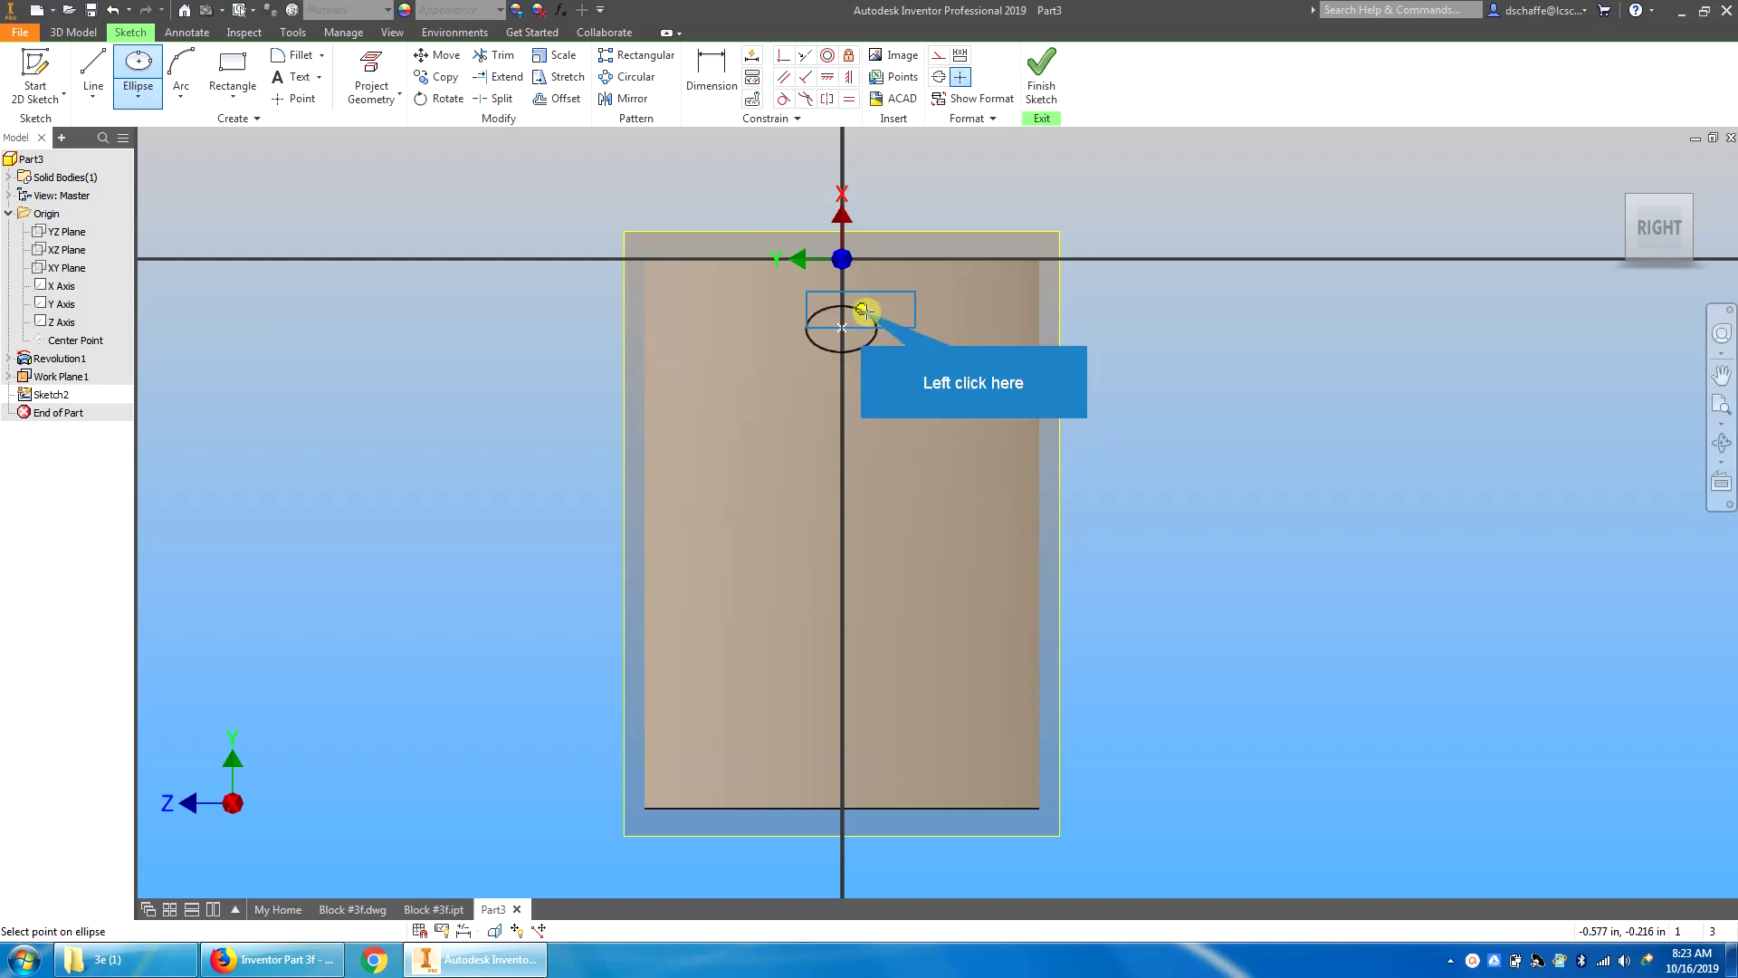
{"action": "left_click", "coordinate": [861, 309]}
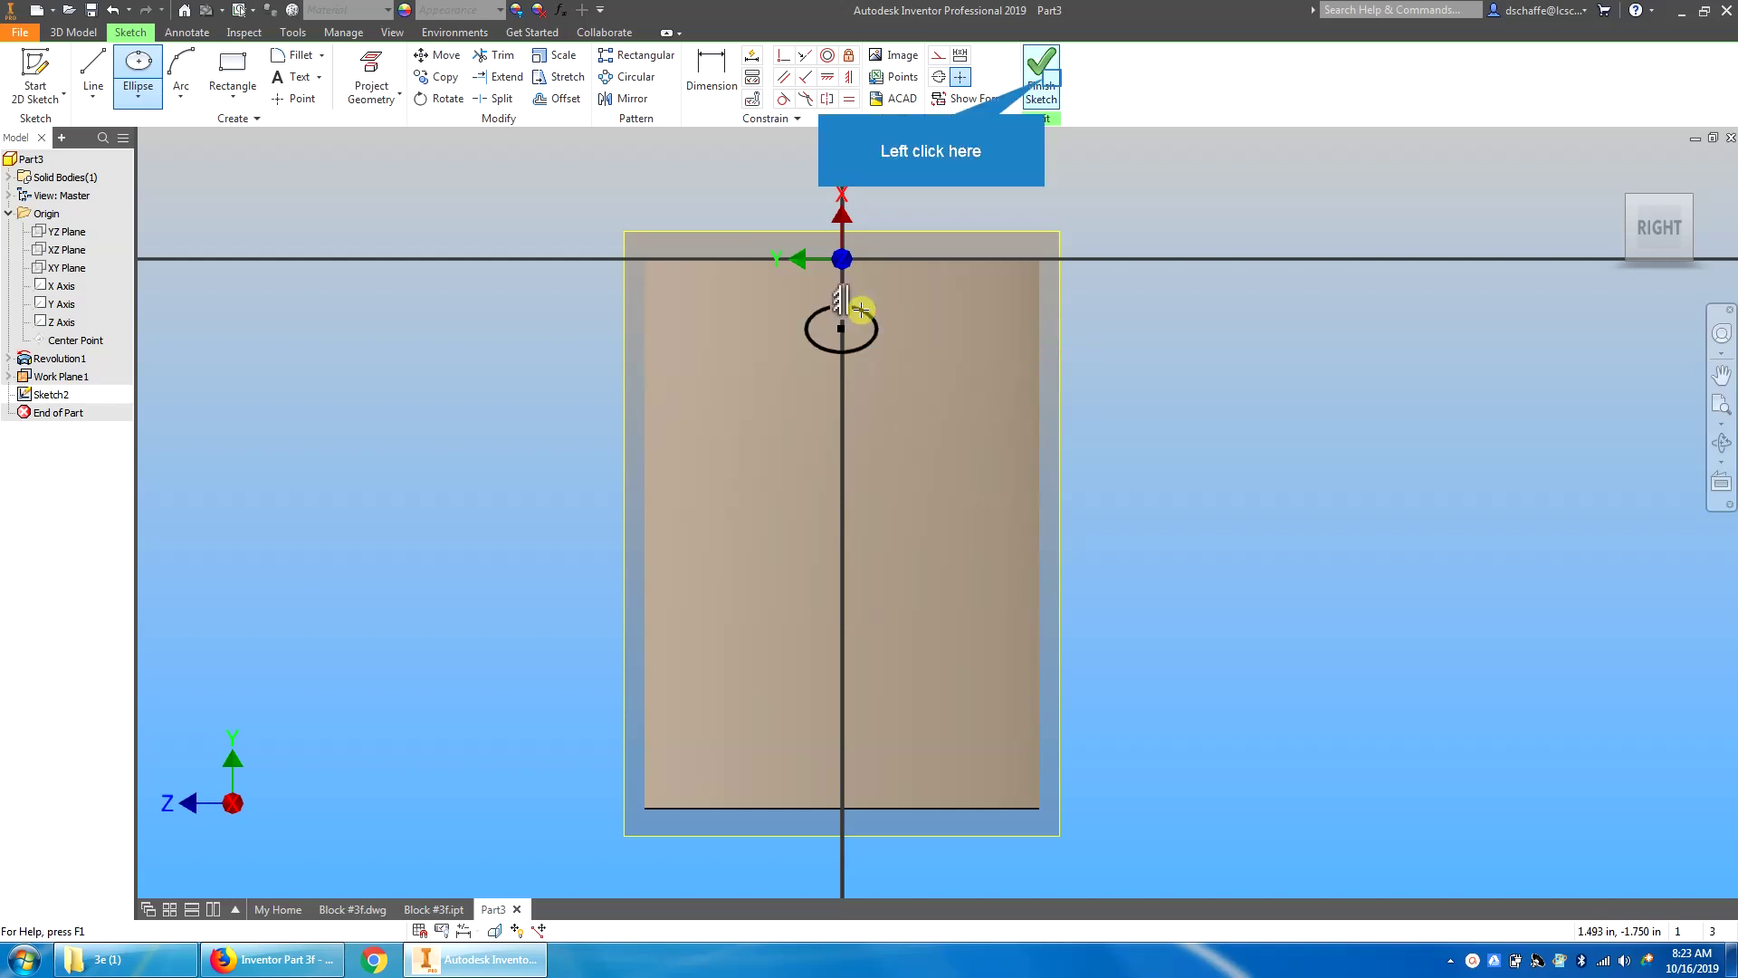
{"action": "left_click", "coordinate": [1043, 82]}
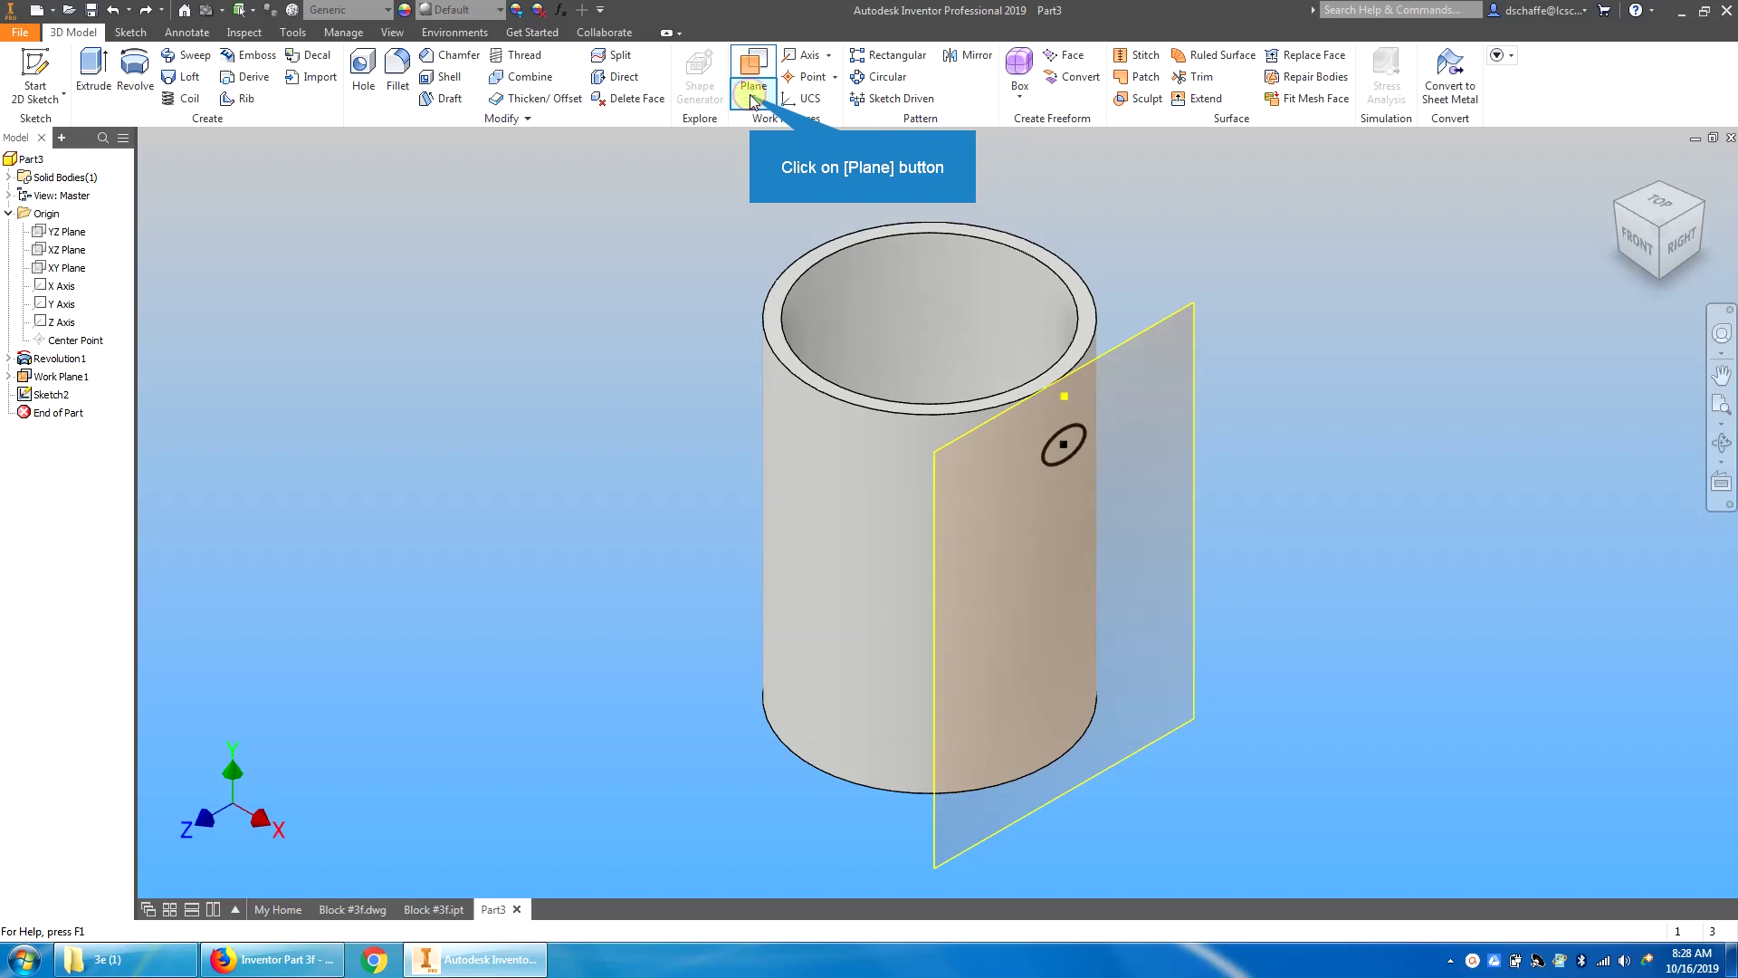
Step: Create a second work plane offset from the origin's XY plane, out in front of the mug body
{"action": "left_click", "coordinate": [751, 98]}
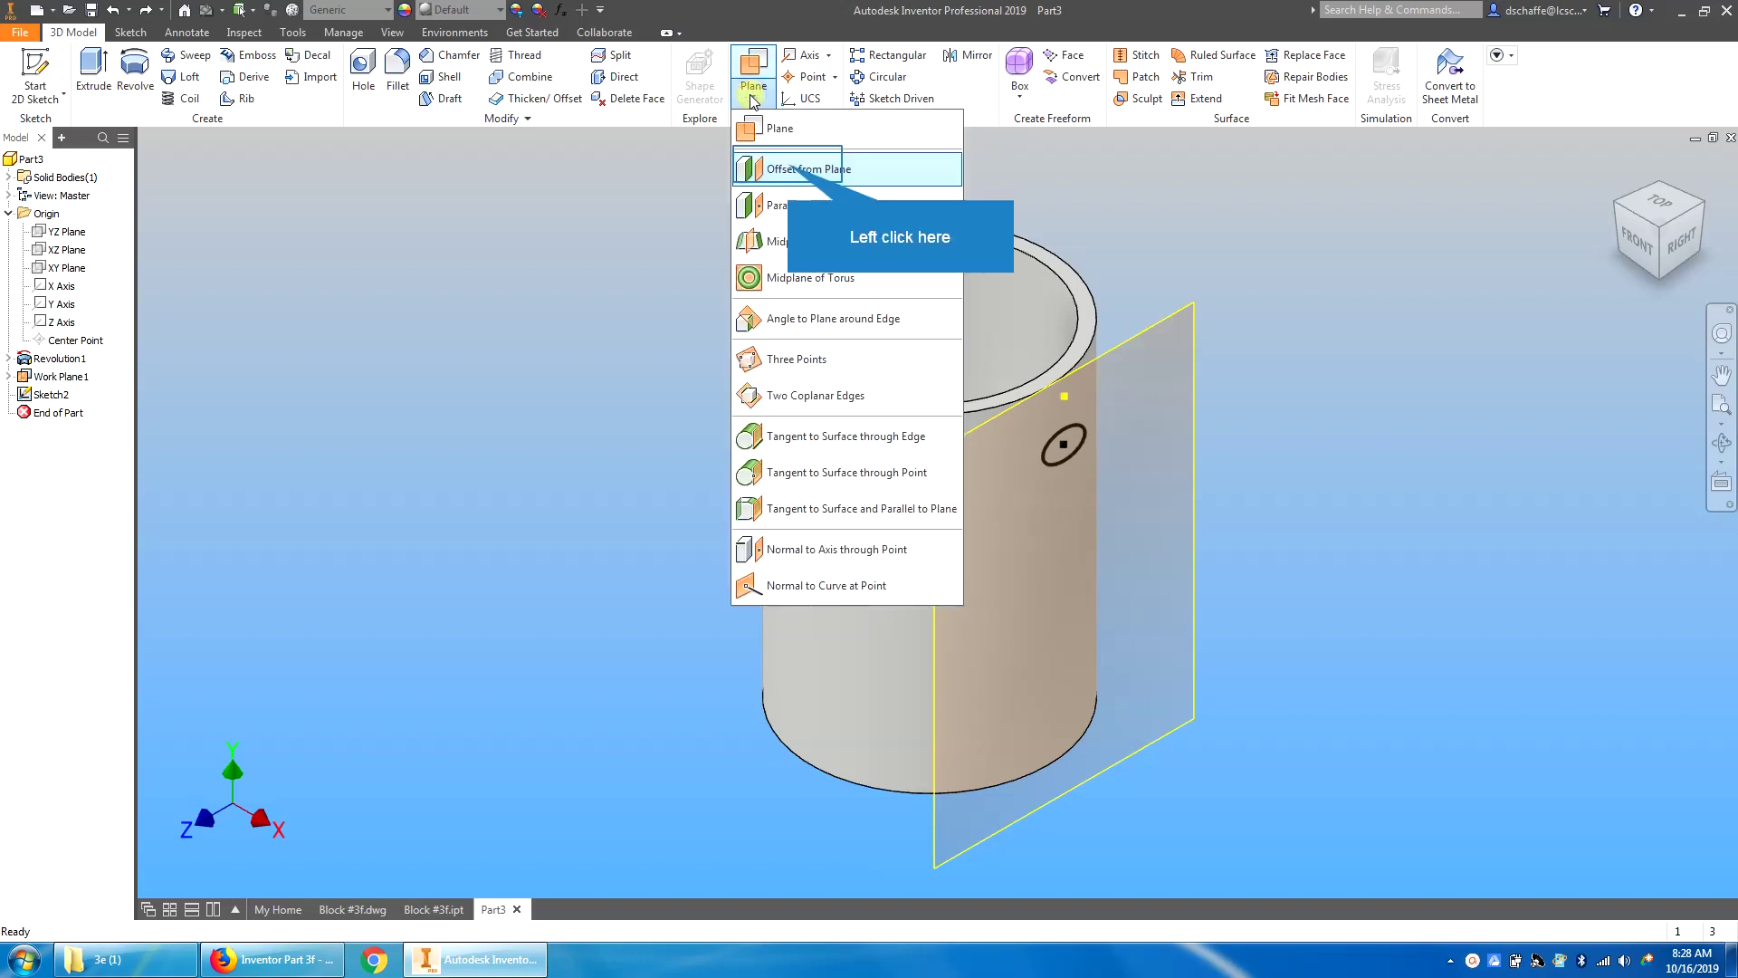
{"action": "left_click", "coordinate": [790, 170]}
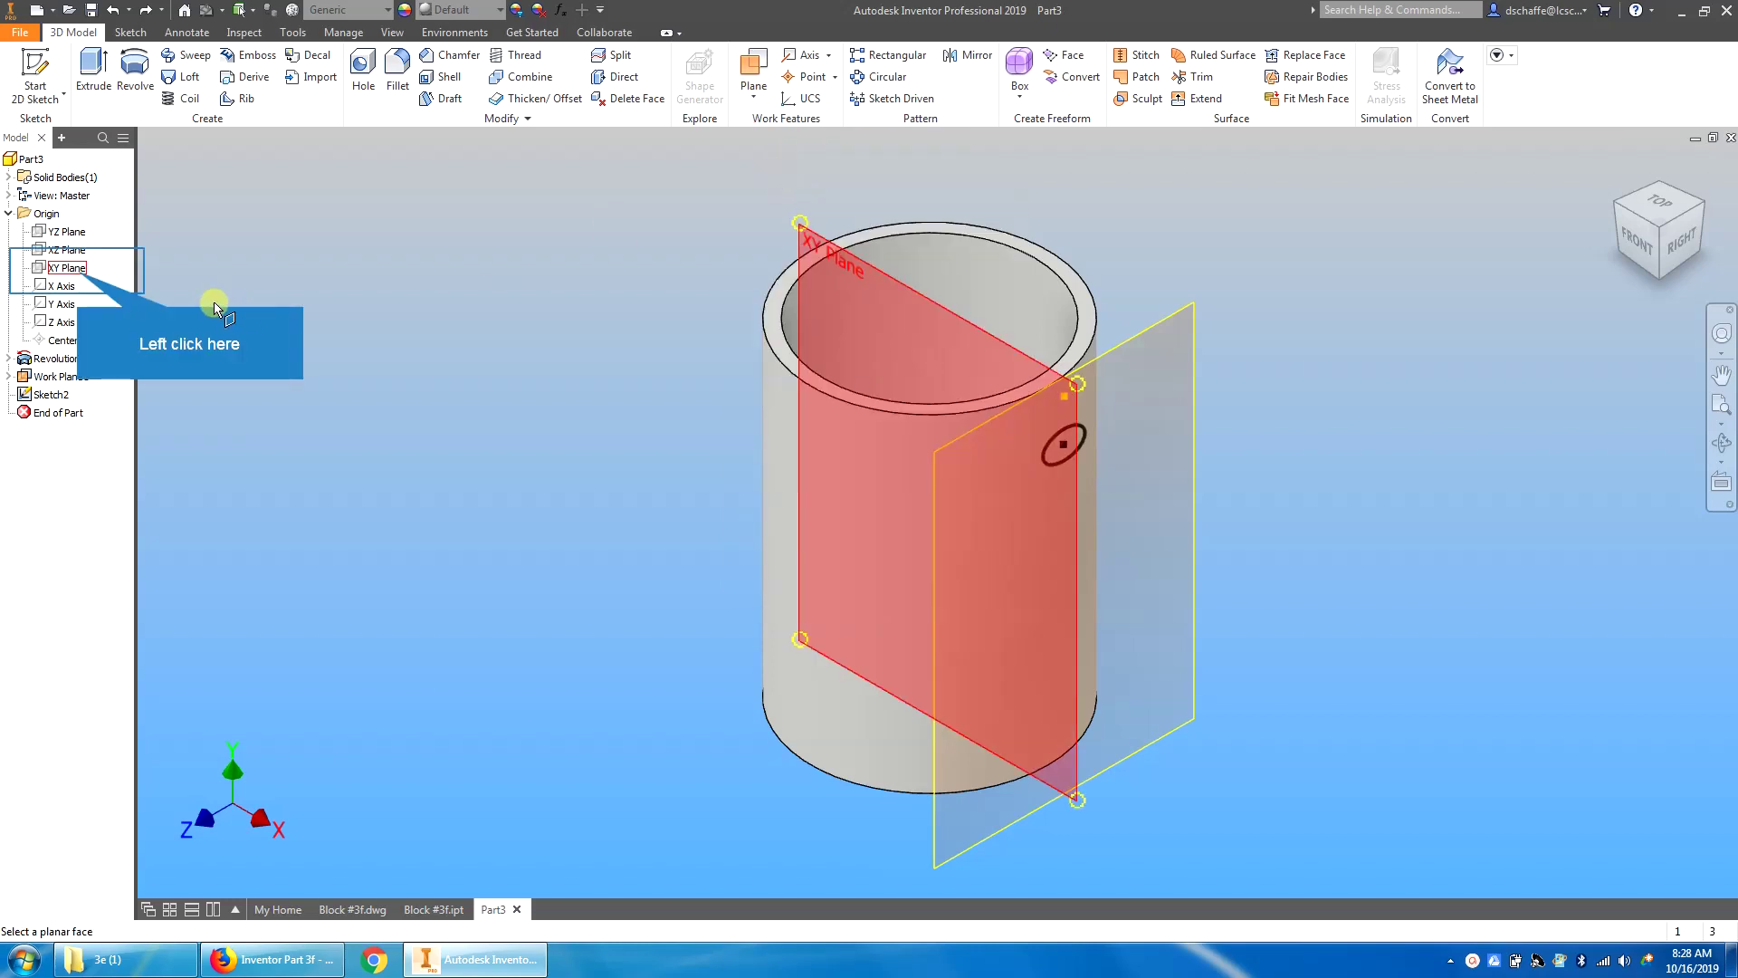
{"action": "left_click", "coordinate": [79, 276]}
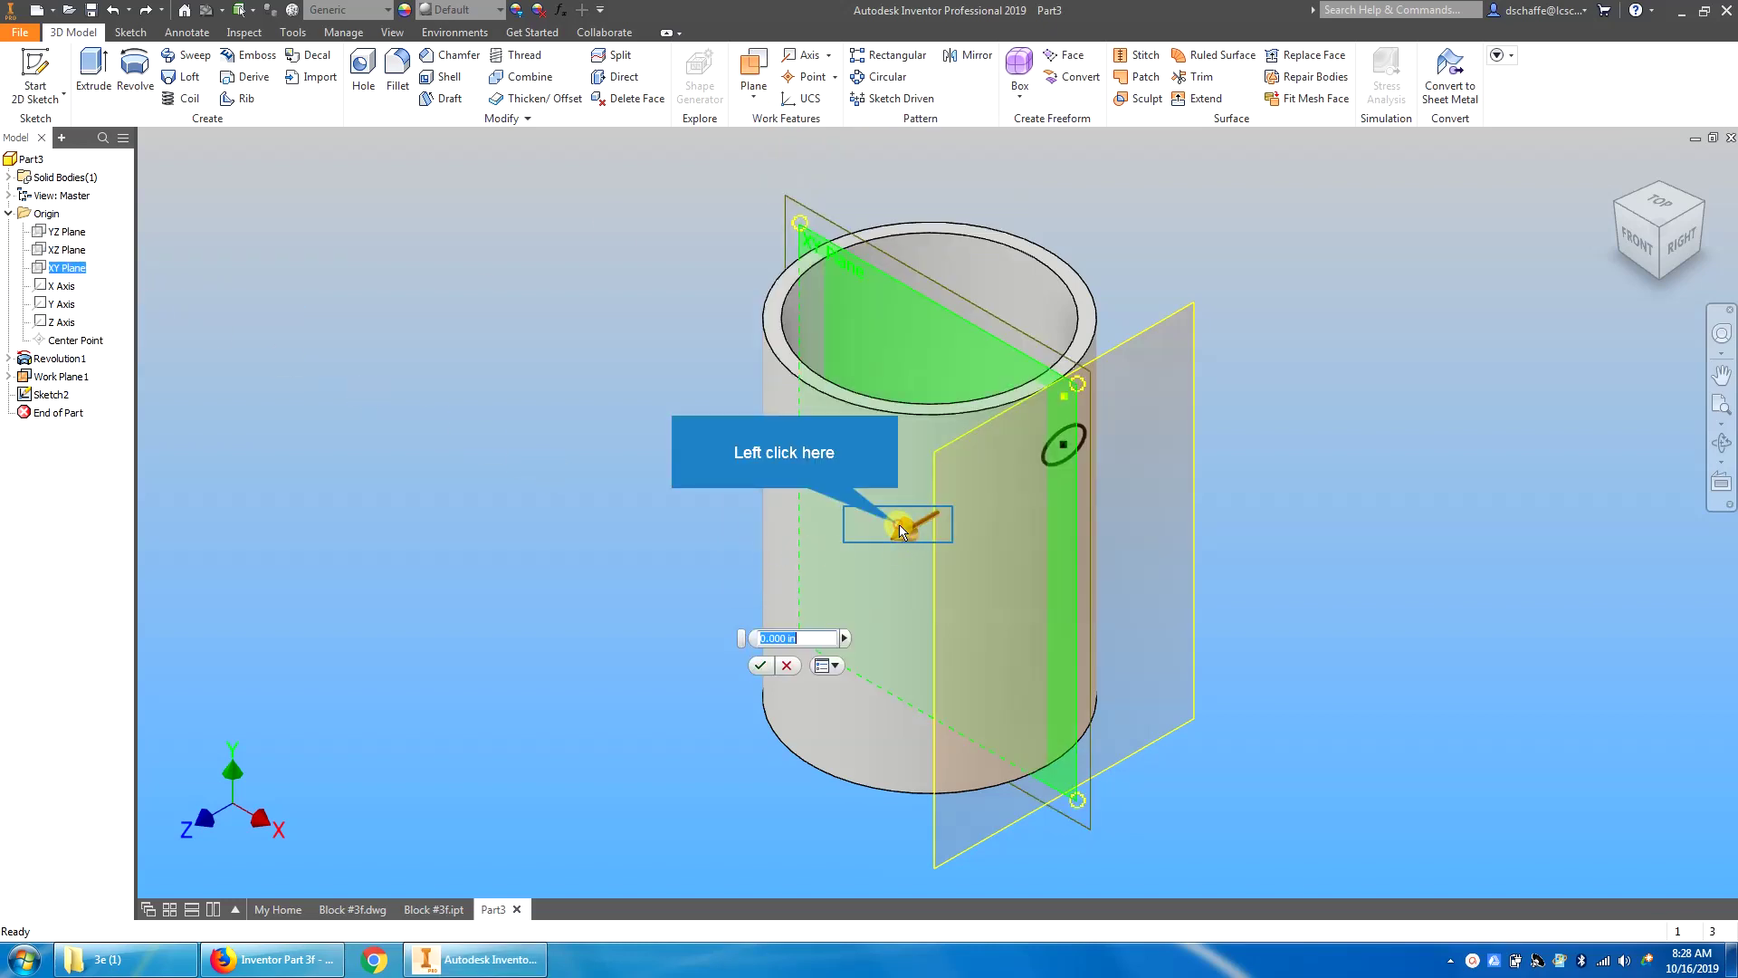
{"action": "left_click_drag", "start_coordinate": [908, 536], "coordinate": [783, 589]}
{"action": "left_click", "coordinate": [624, 749]}
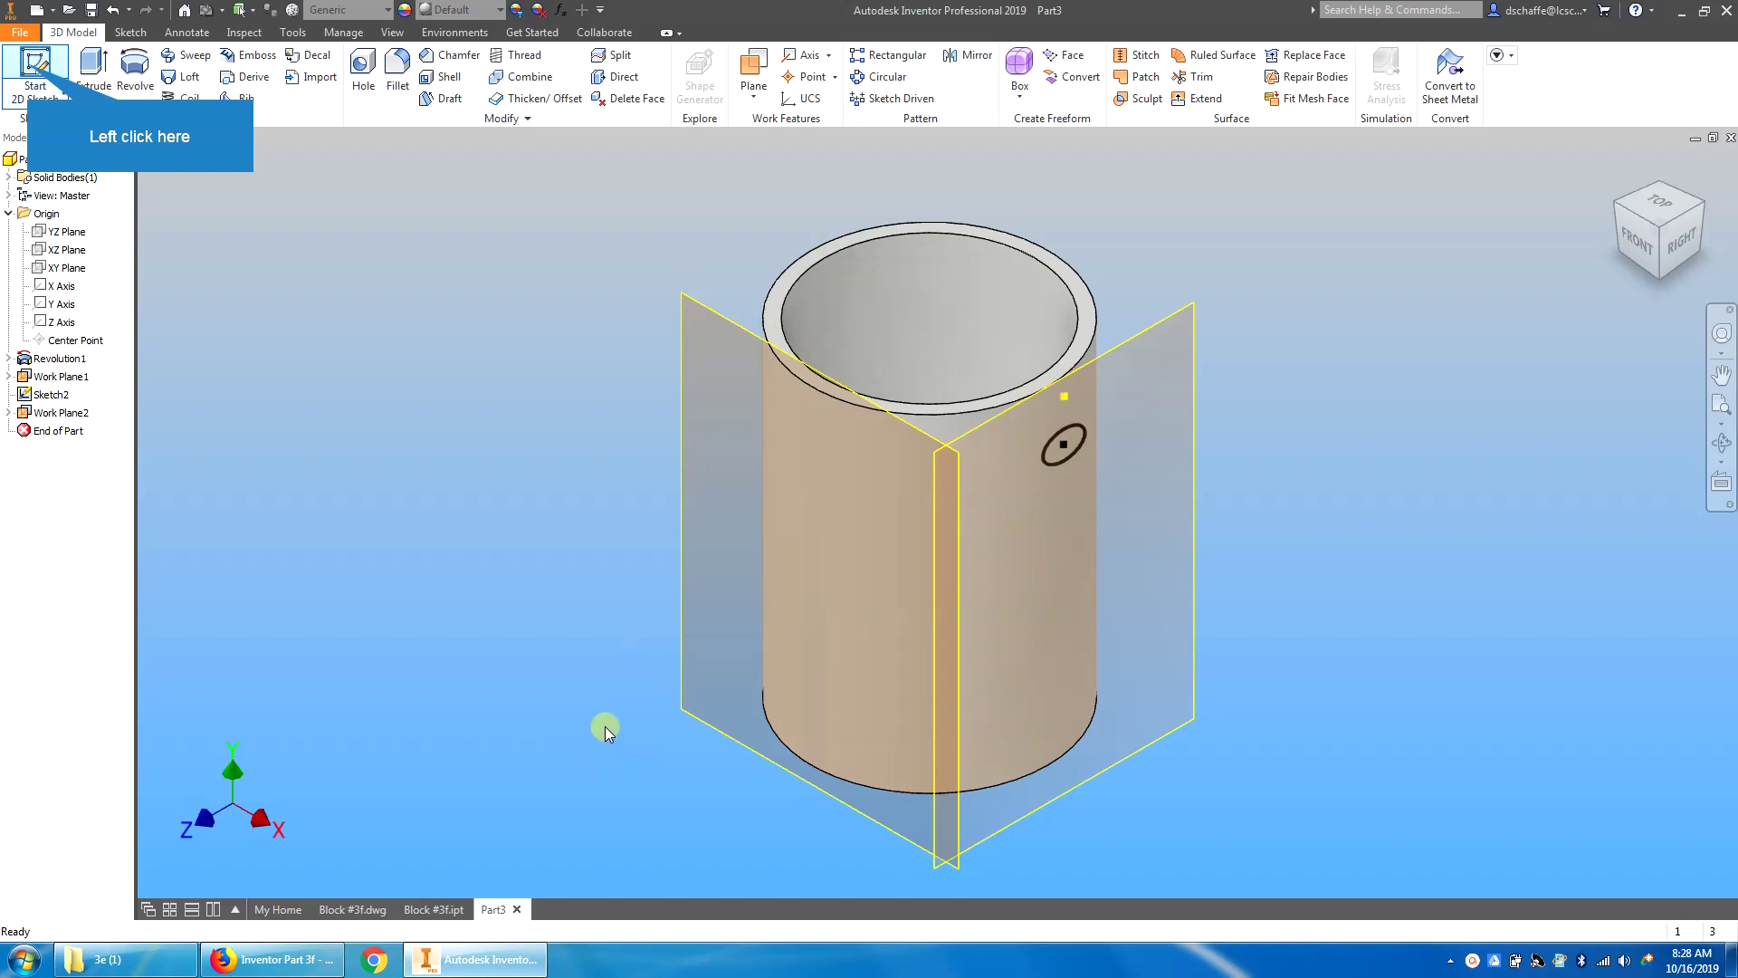
Step: On the front work plane, sketch a handle-shaped three-point arc of about 2.35 in radius bulging outward from the mug's upper to lower wall
{"action": "left_click", "coordinate": [33, 70]}
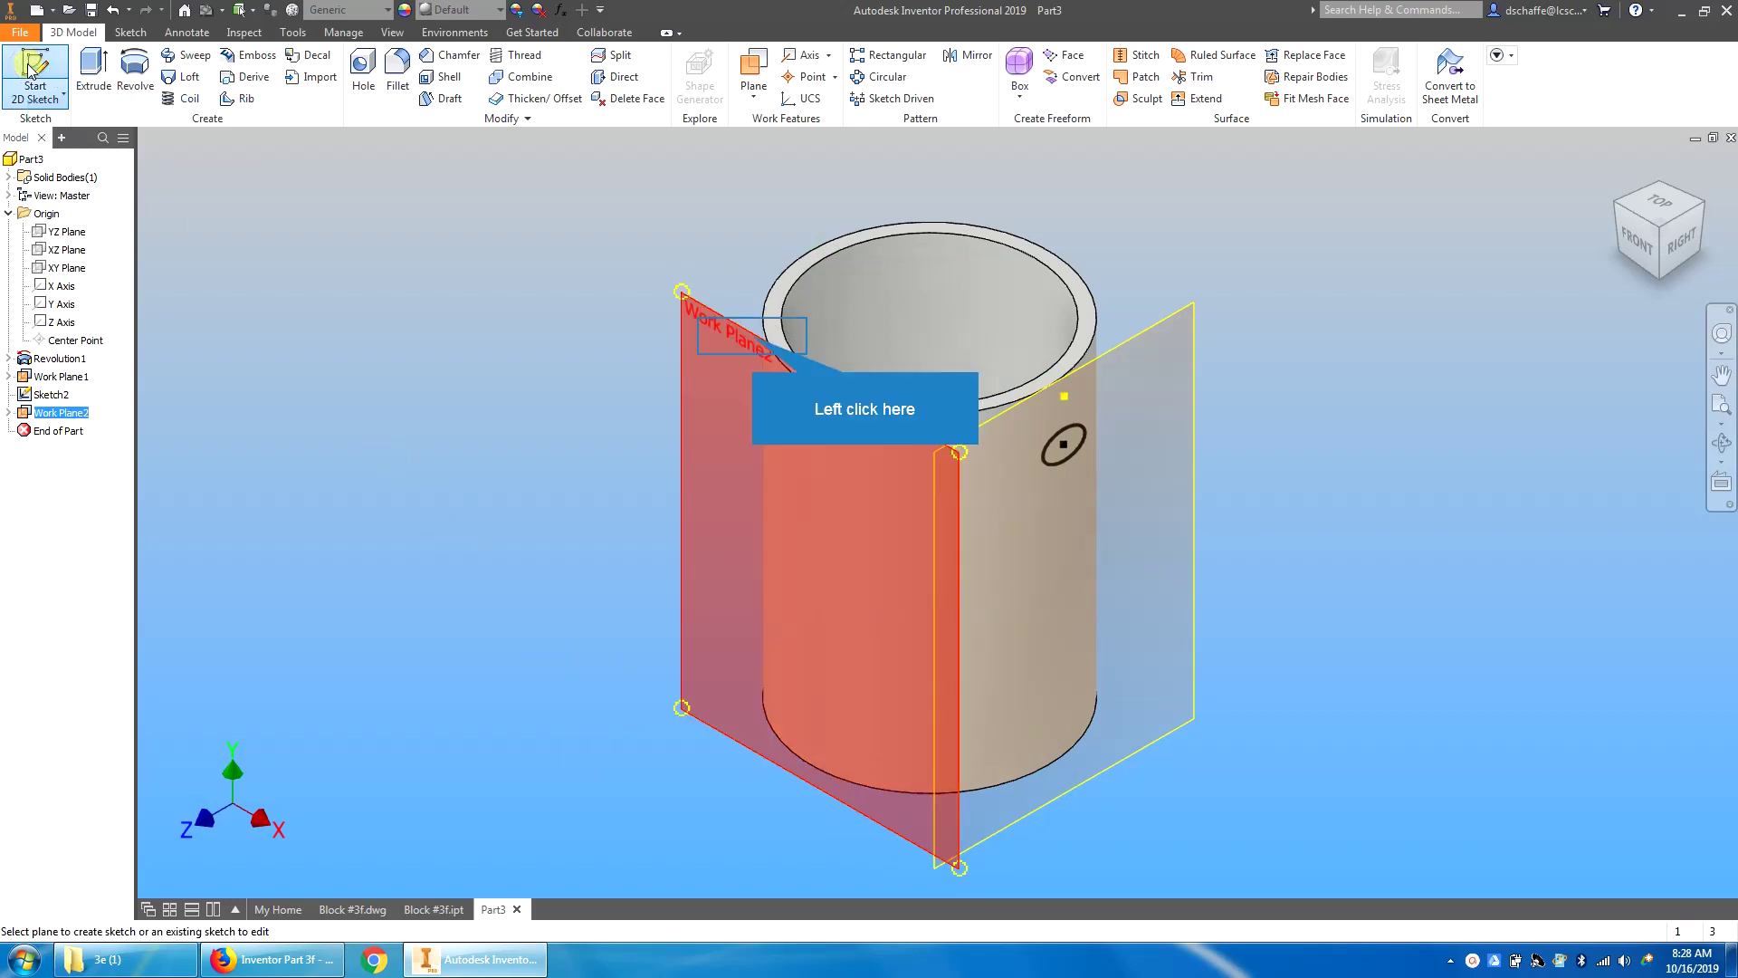
{"action": "left_click", "coordinate": [757, 344]}
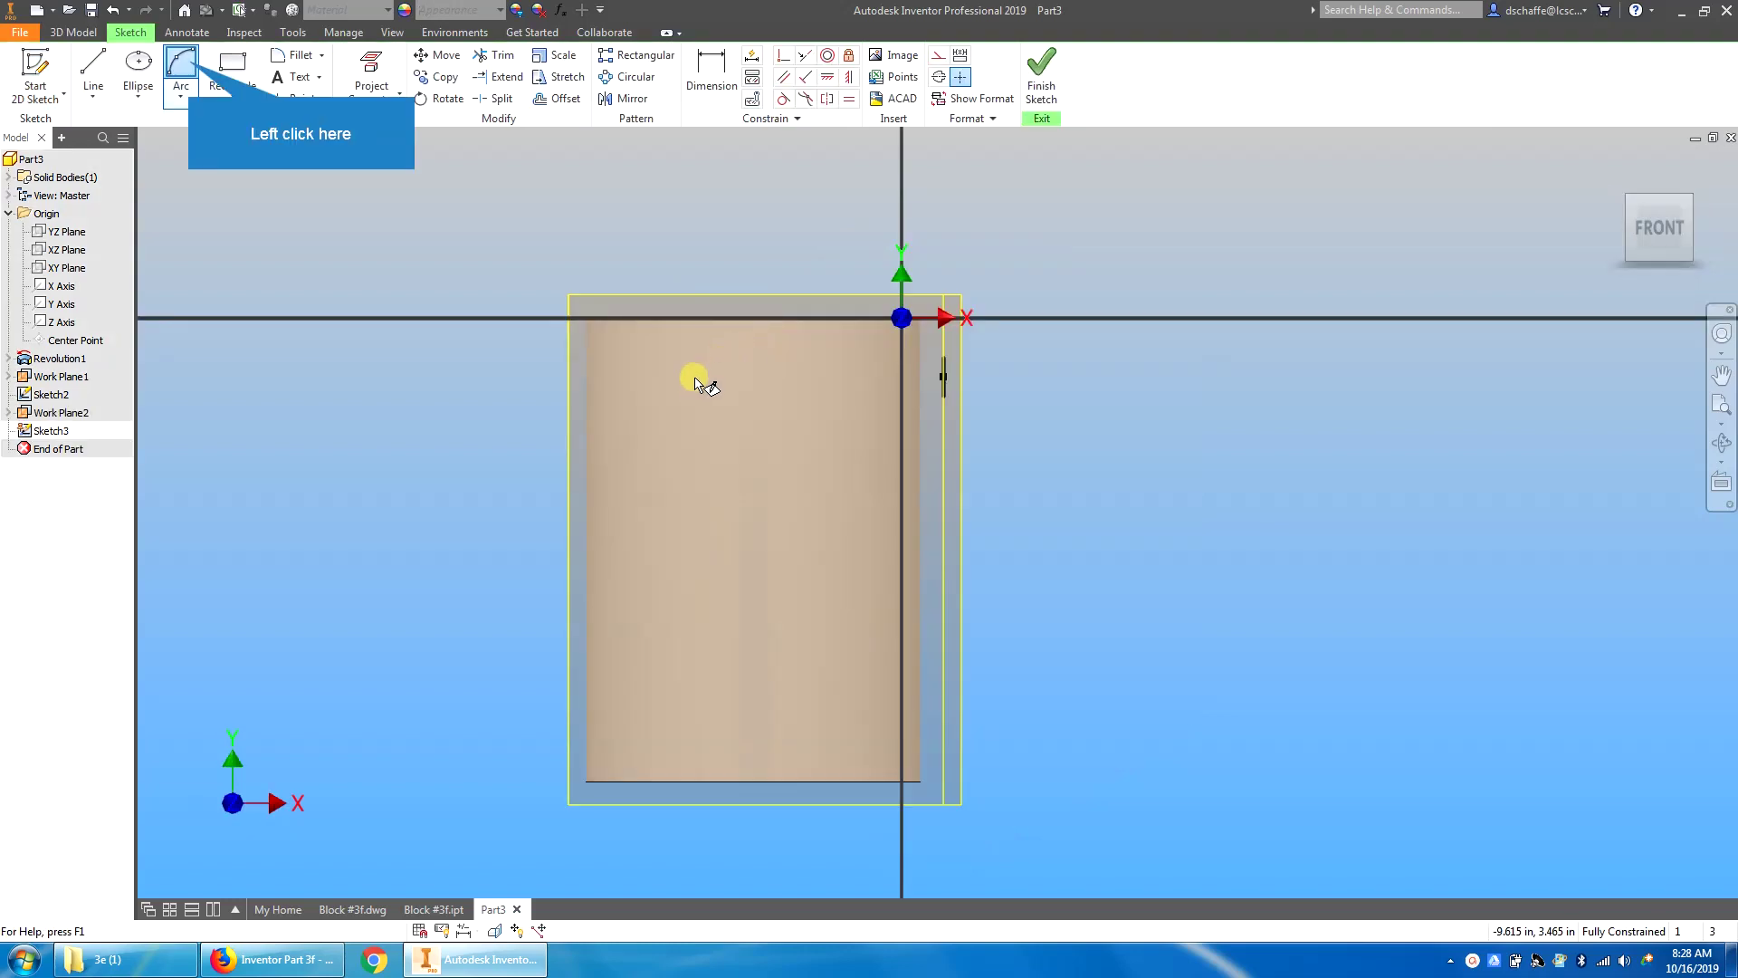
{"action": "left_click", "coordinate": [183, 66]}
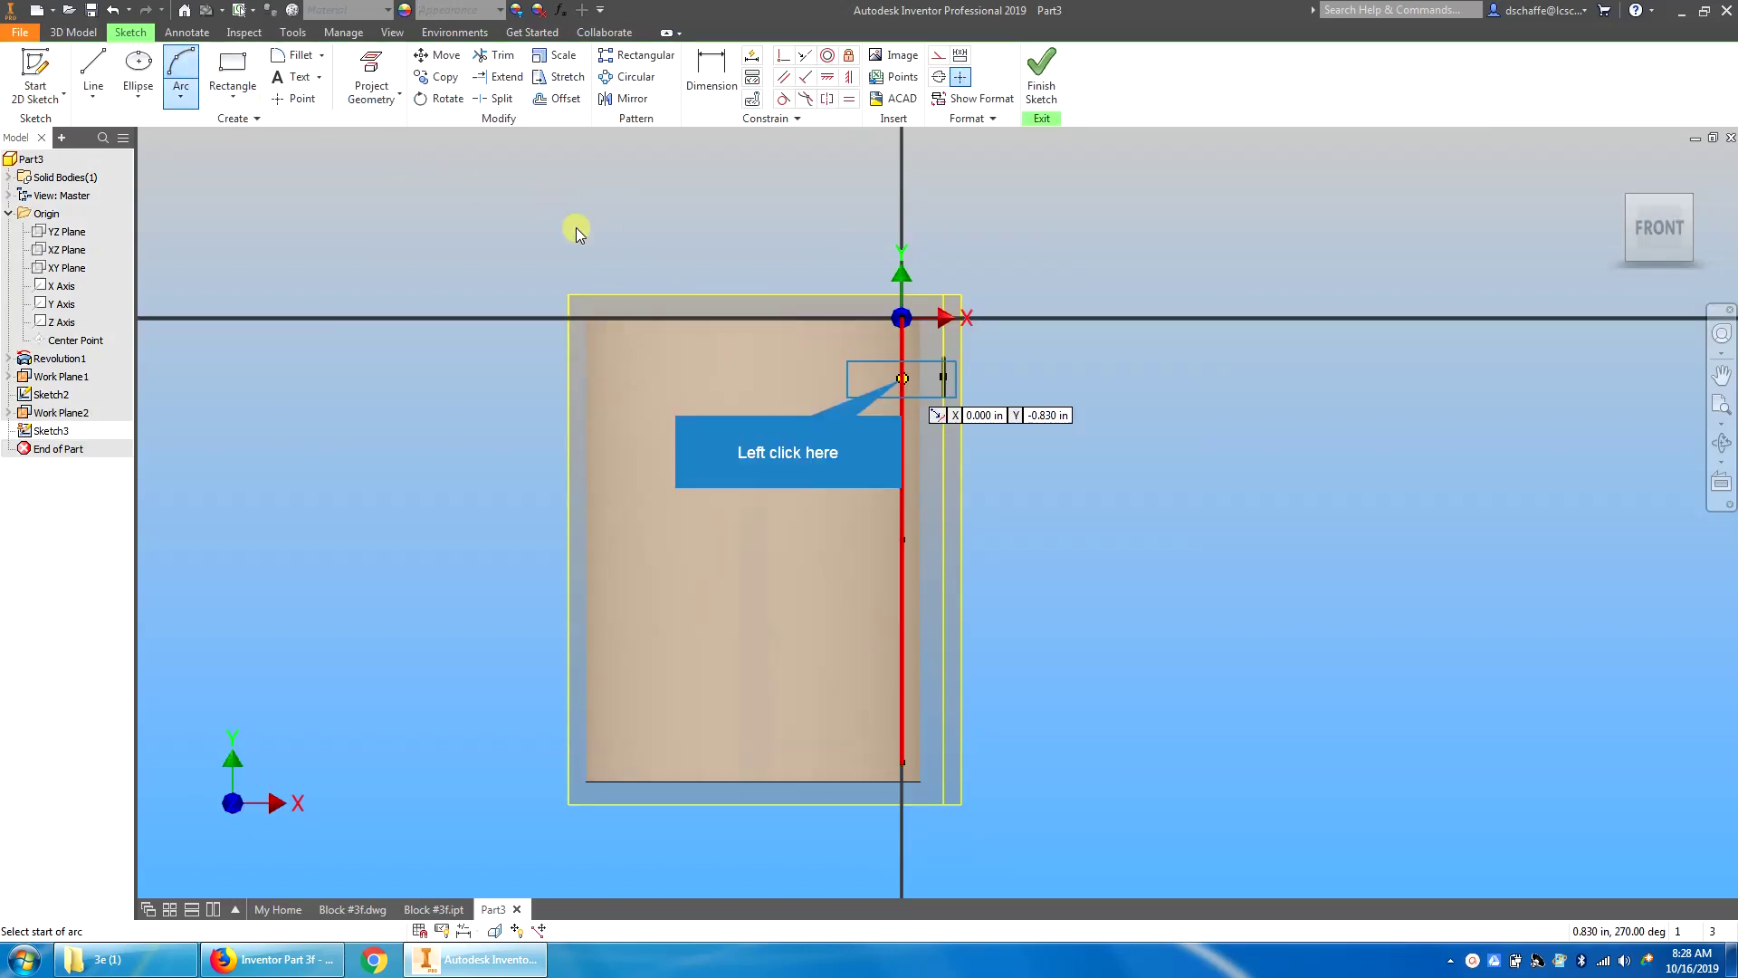
{"action": "left_click", "coordinate": [901, 378]}
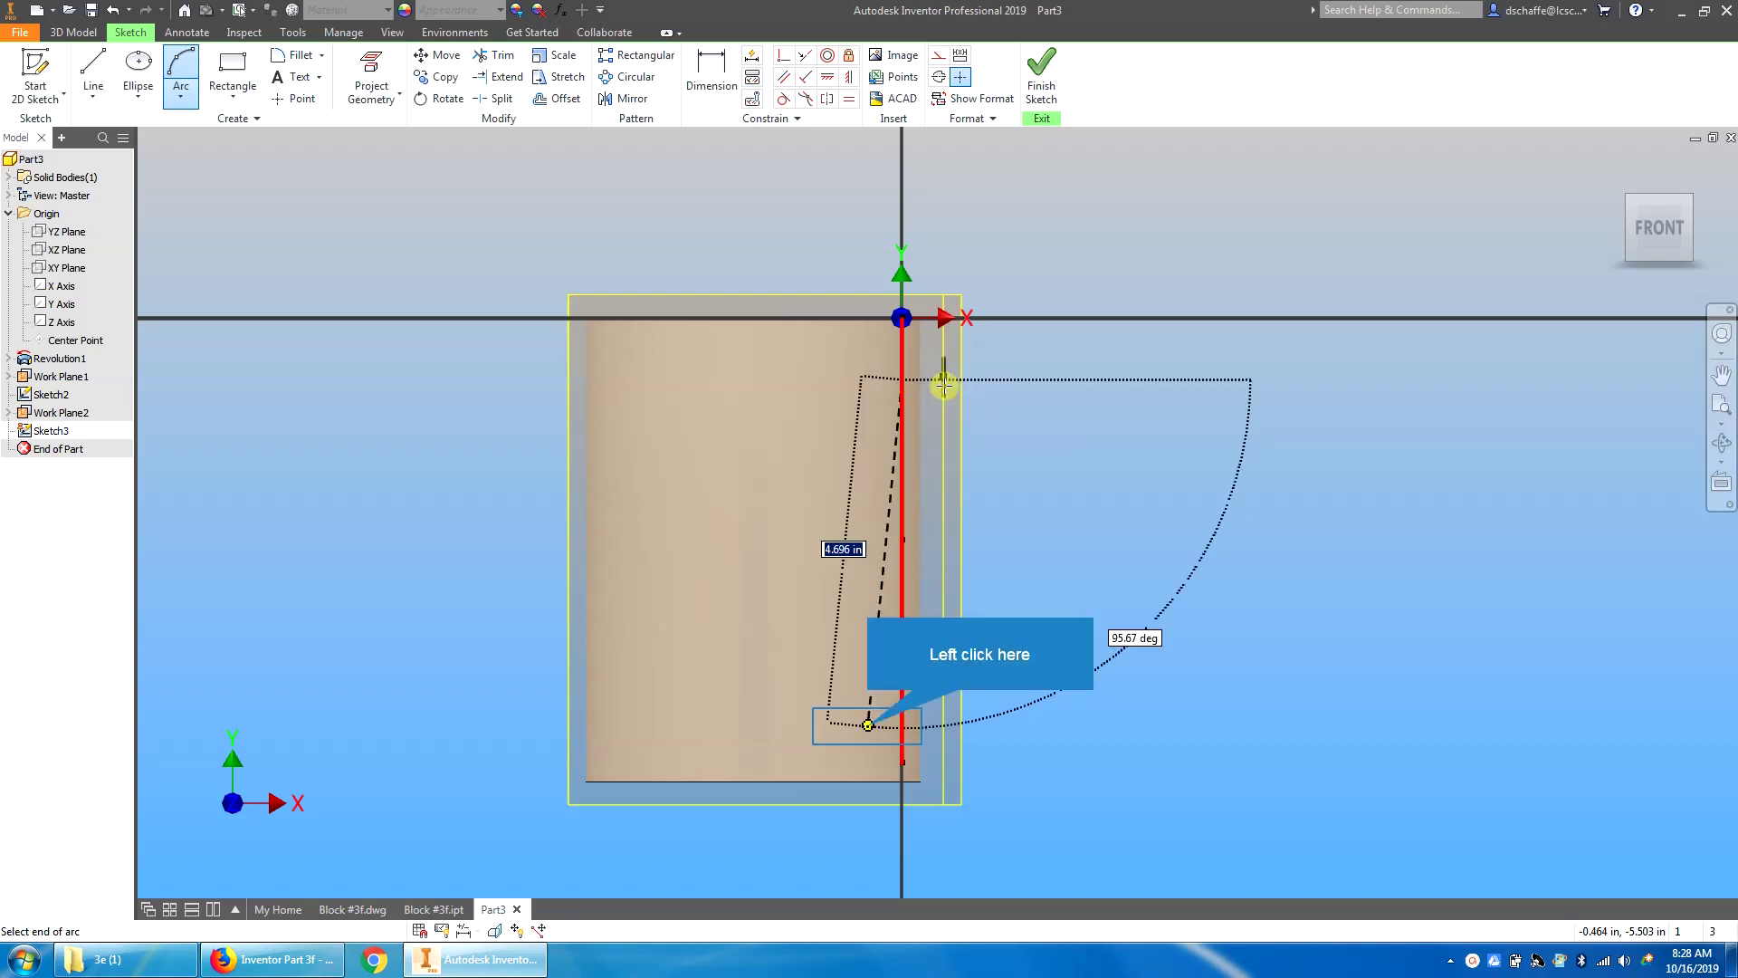
{"action": "left_click", "coordinate": [867, 725]}
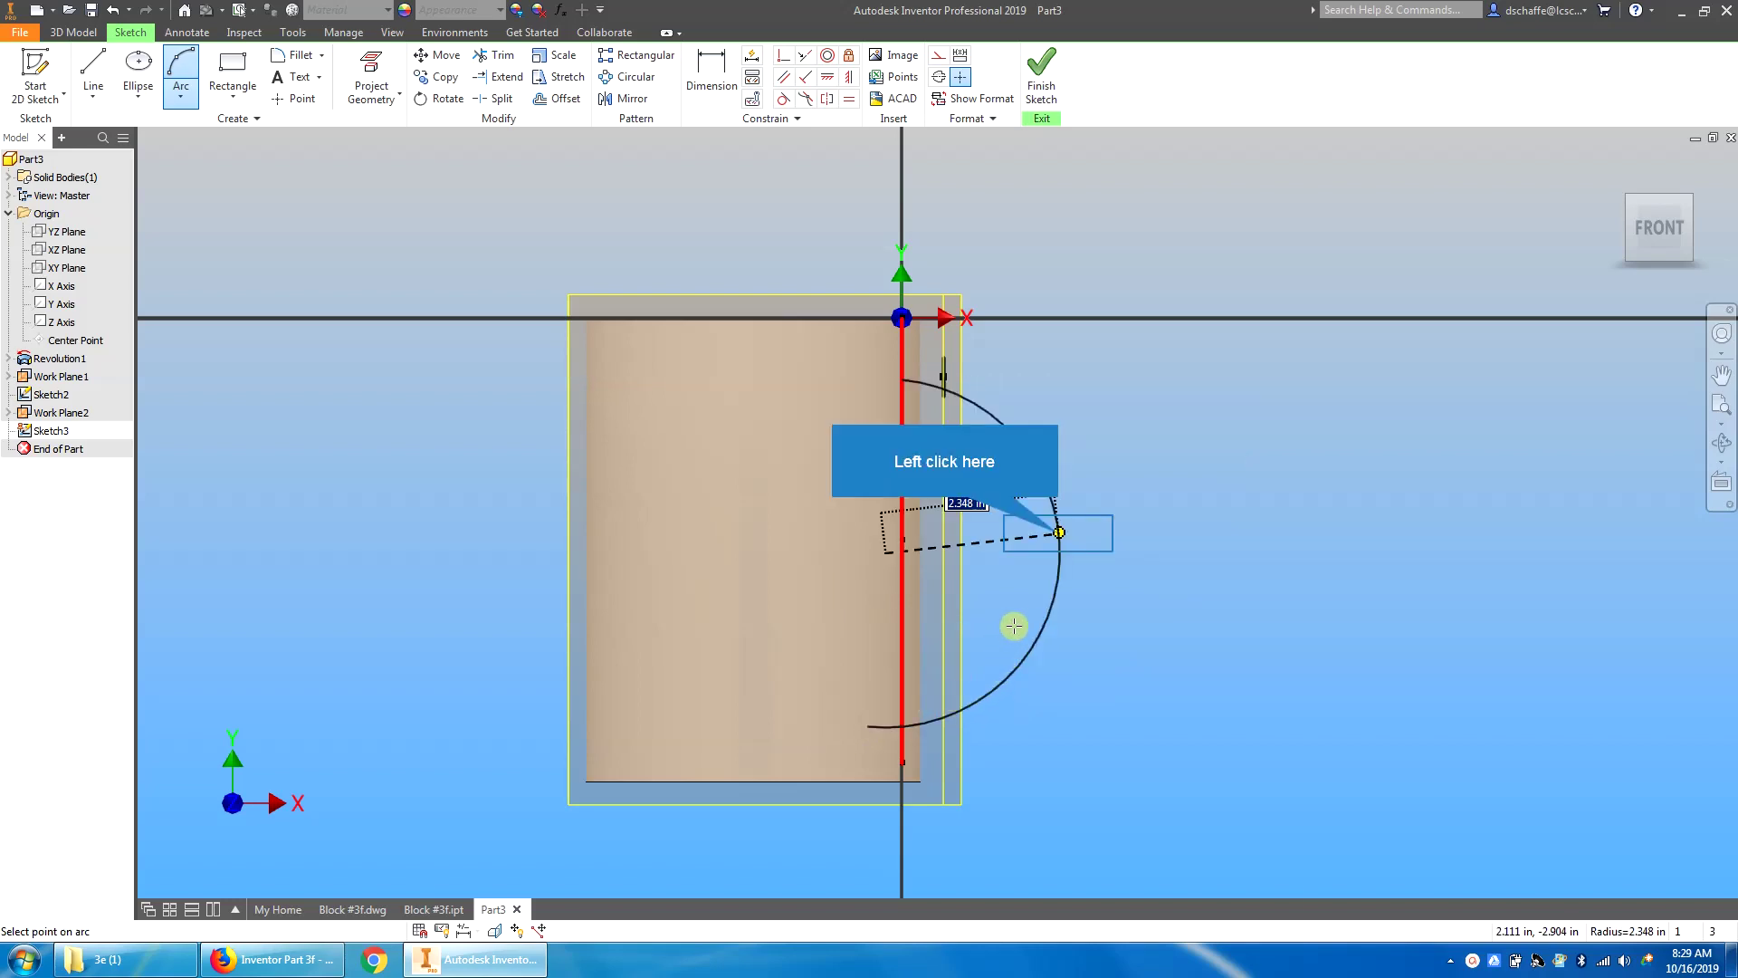
{"action": "left_click", "coordinate": [1057, 533]}
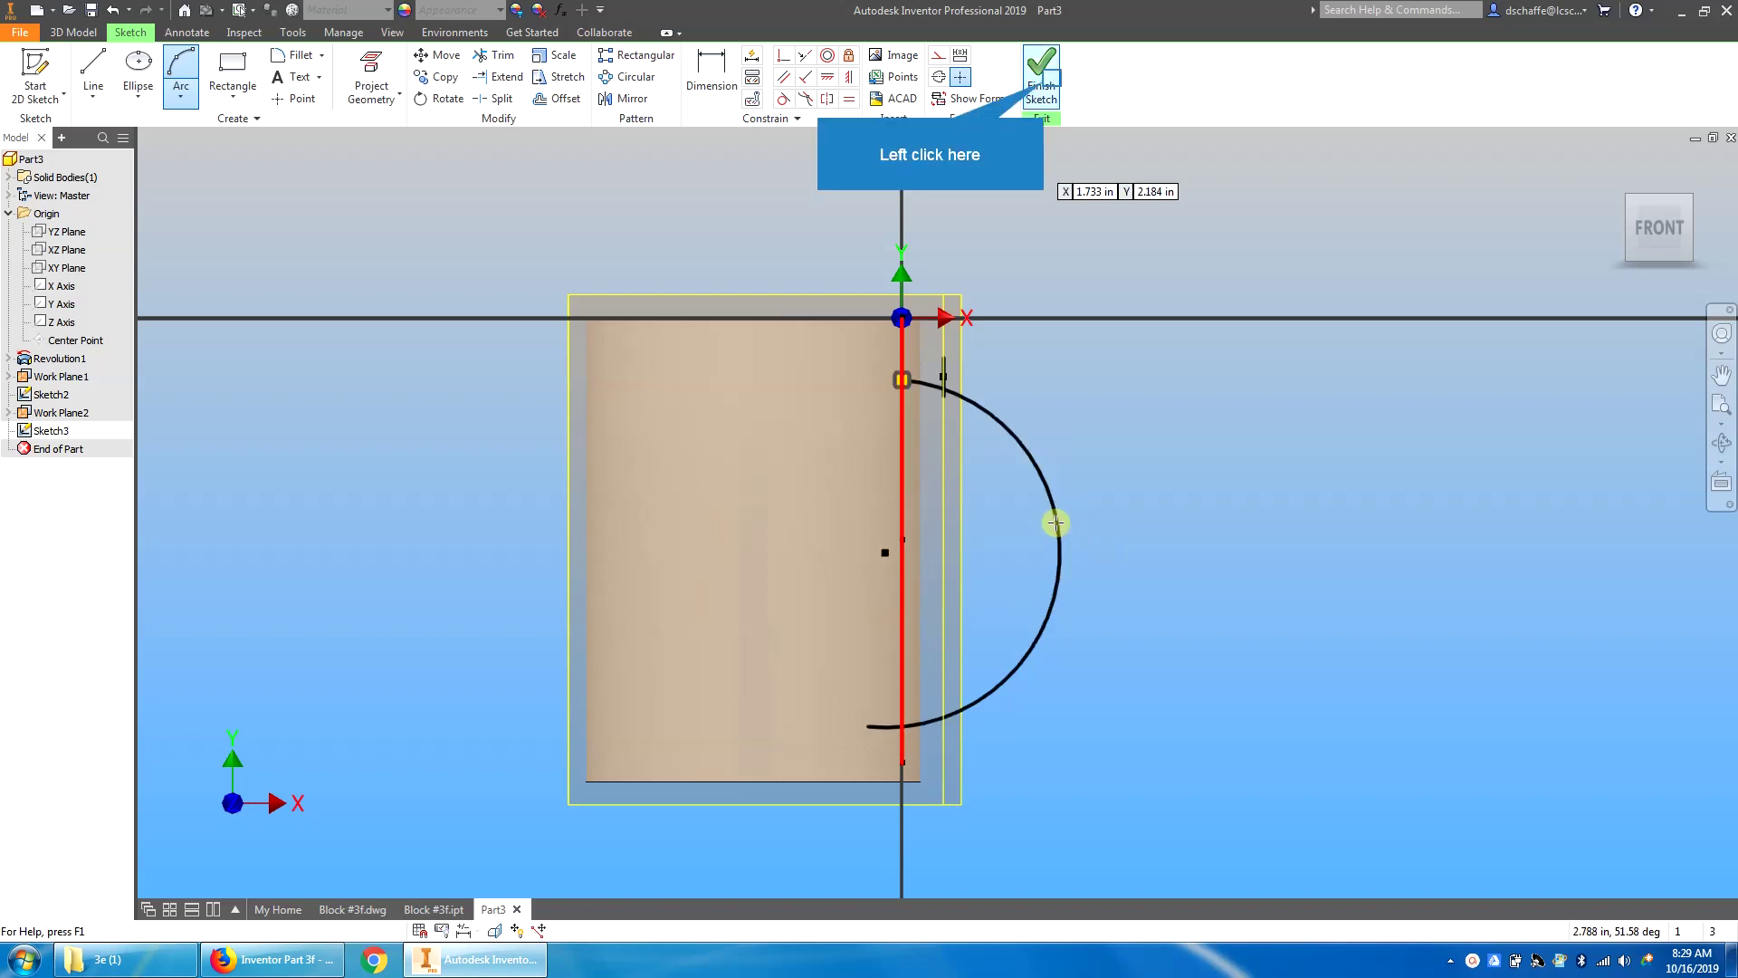
{"action": "left_click", "coordinate": [1043, 86]}
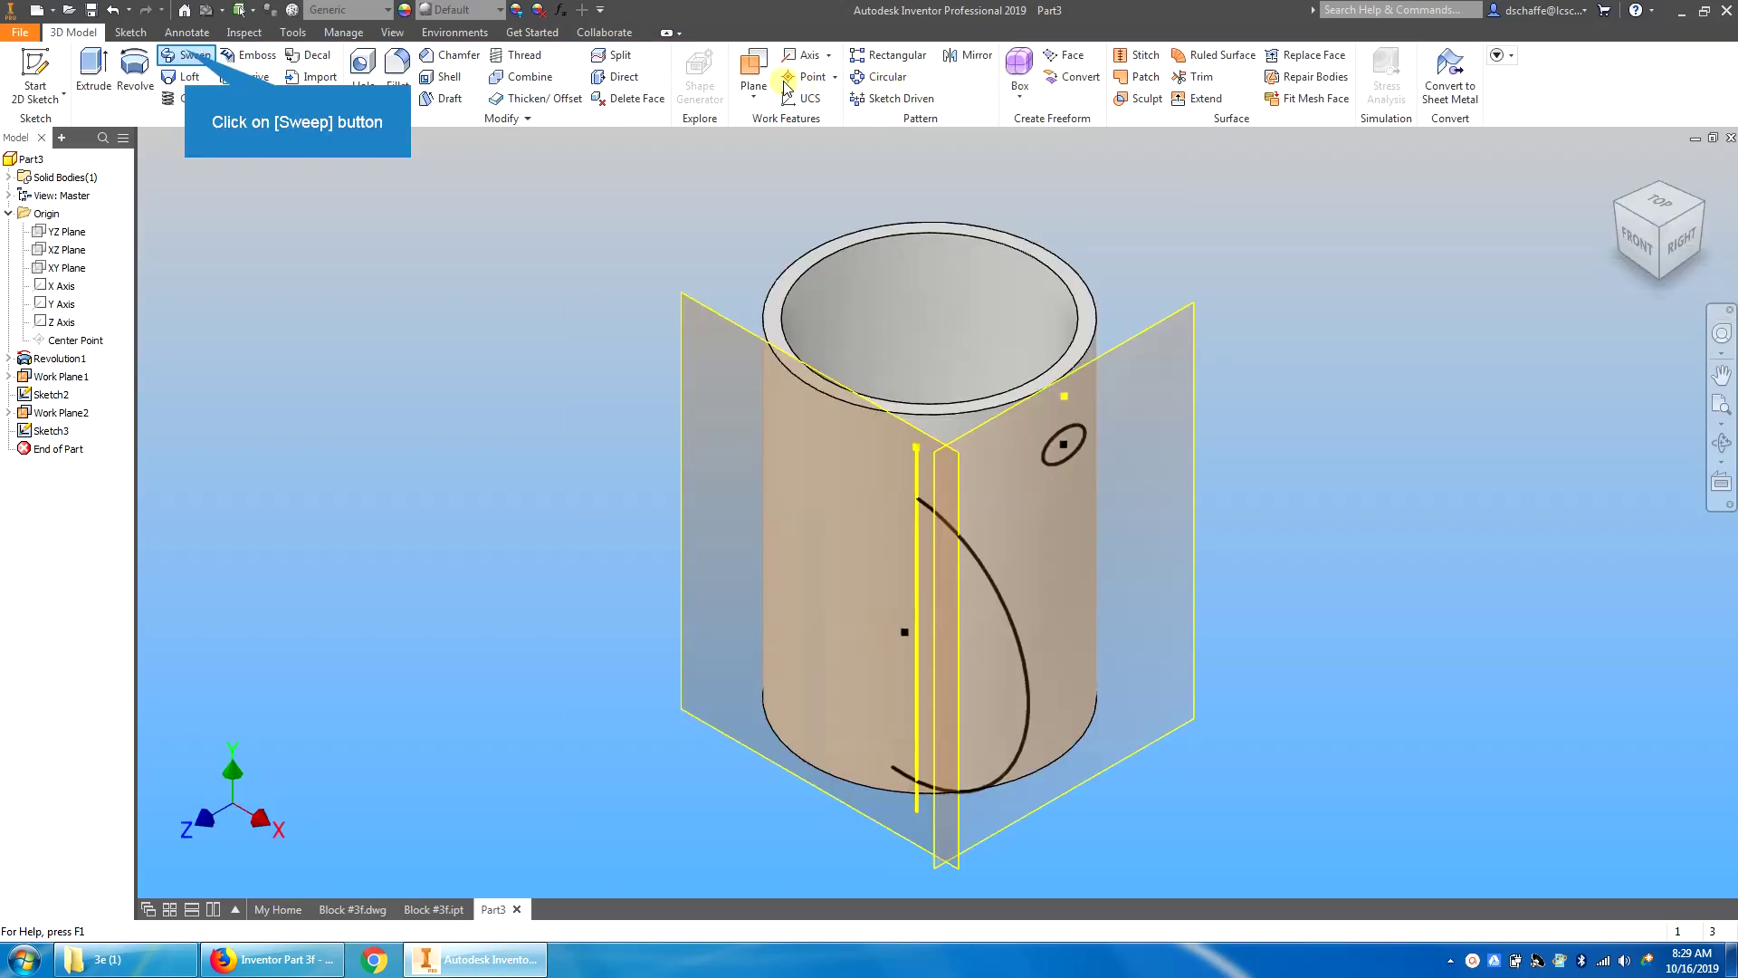
Step: Sweep the ellipse along the arc path to form the handle, continuing although the path does not intersect the profile
{"action": "left_click", "coordinate": [187, 56]}
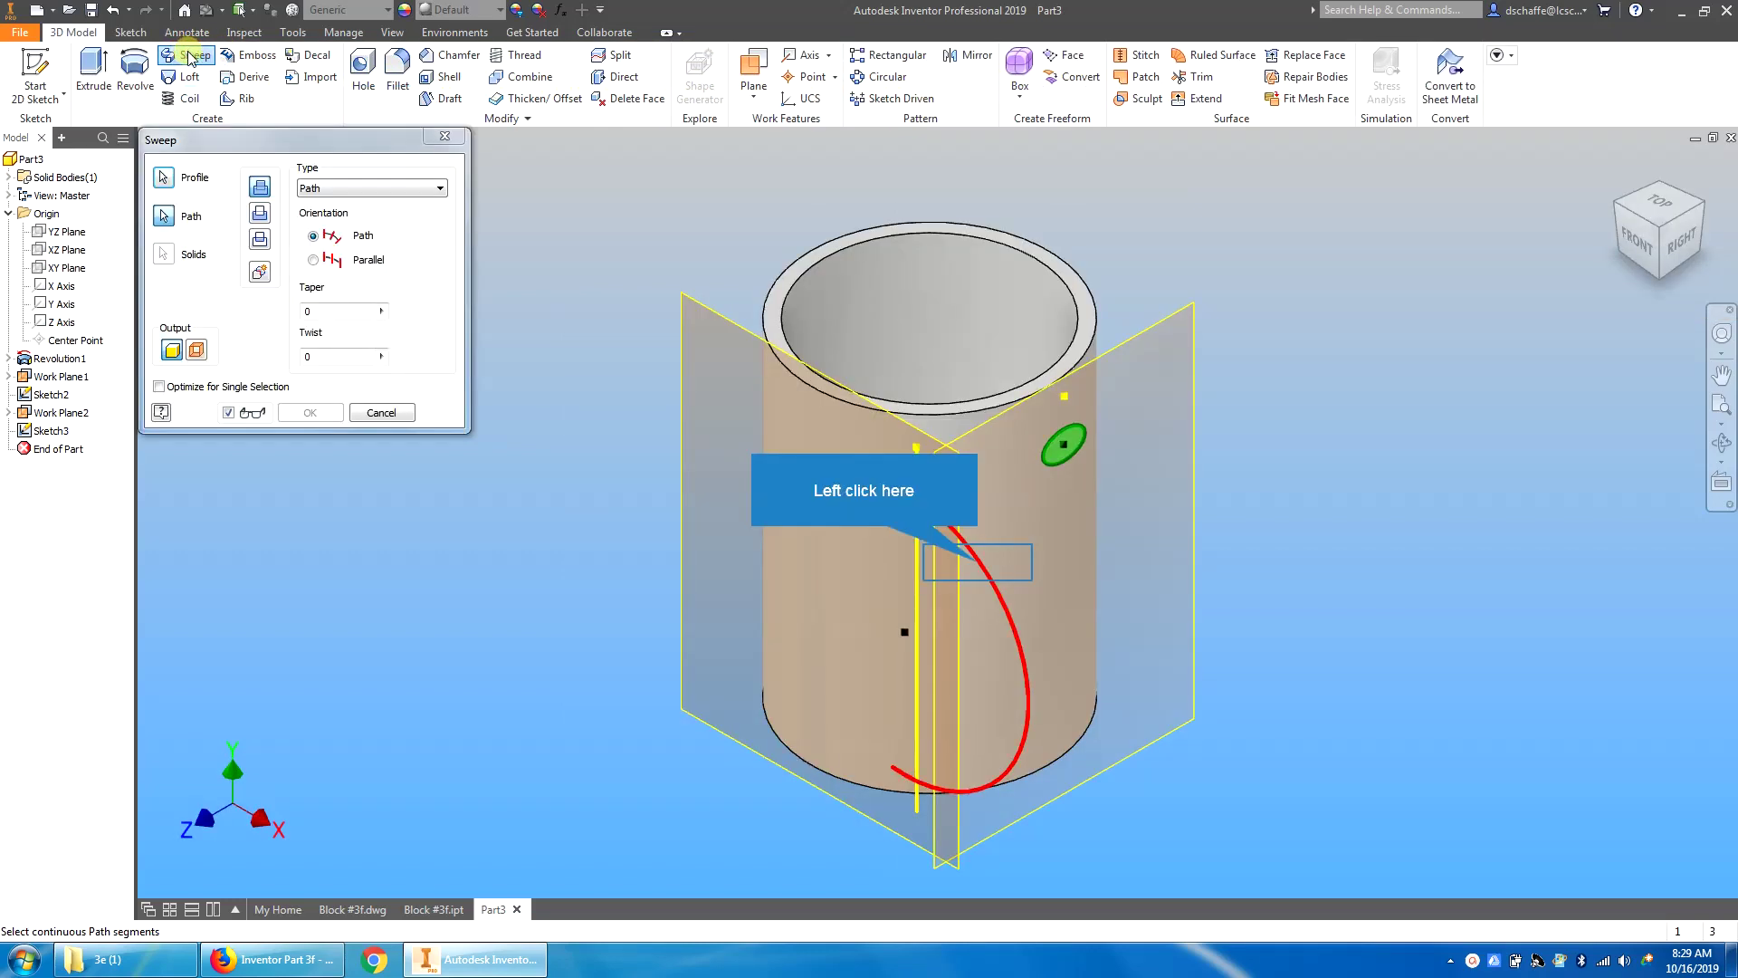
{"action": "left_click", "coordinate": [979, 568]}
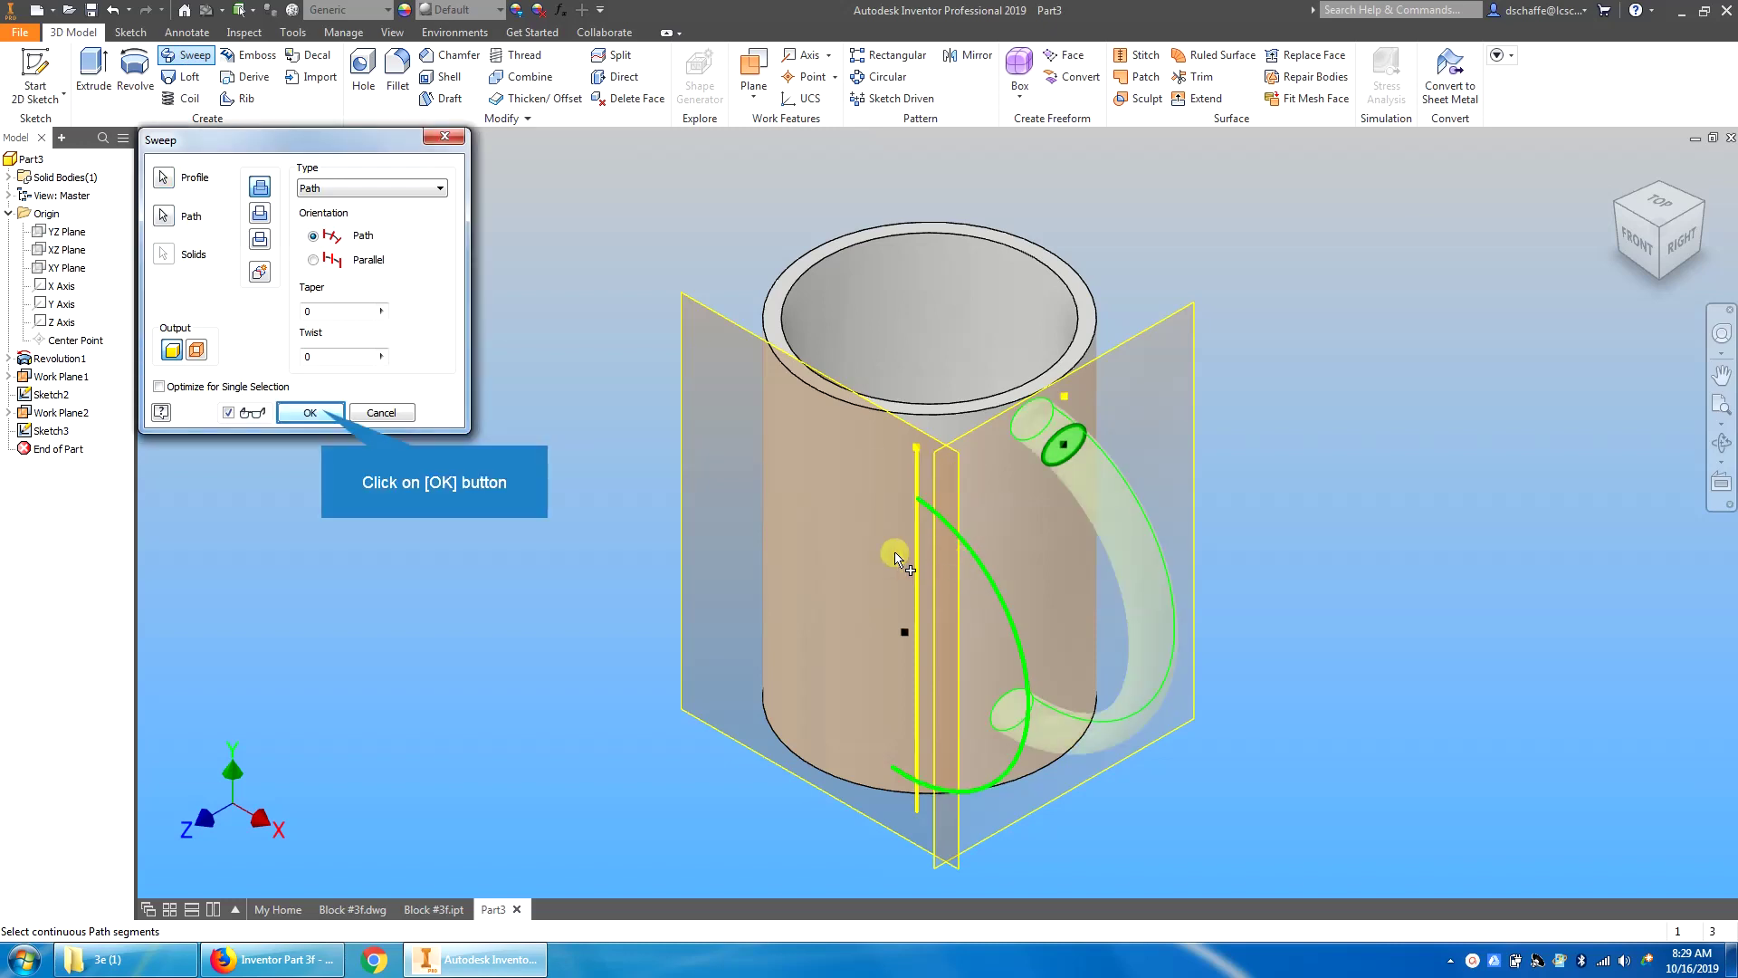
{"action": "left_click", "coordinate": [310, 413]}
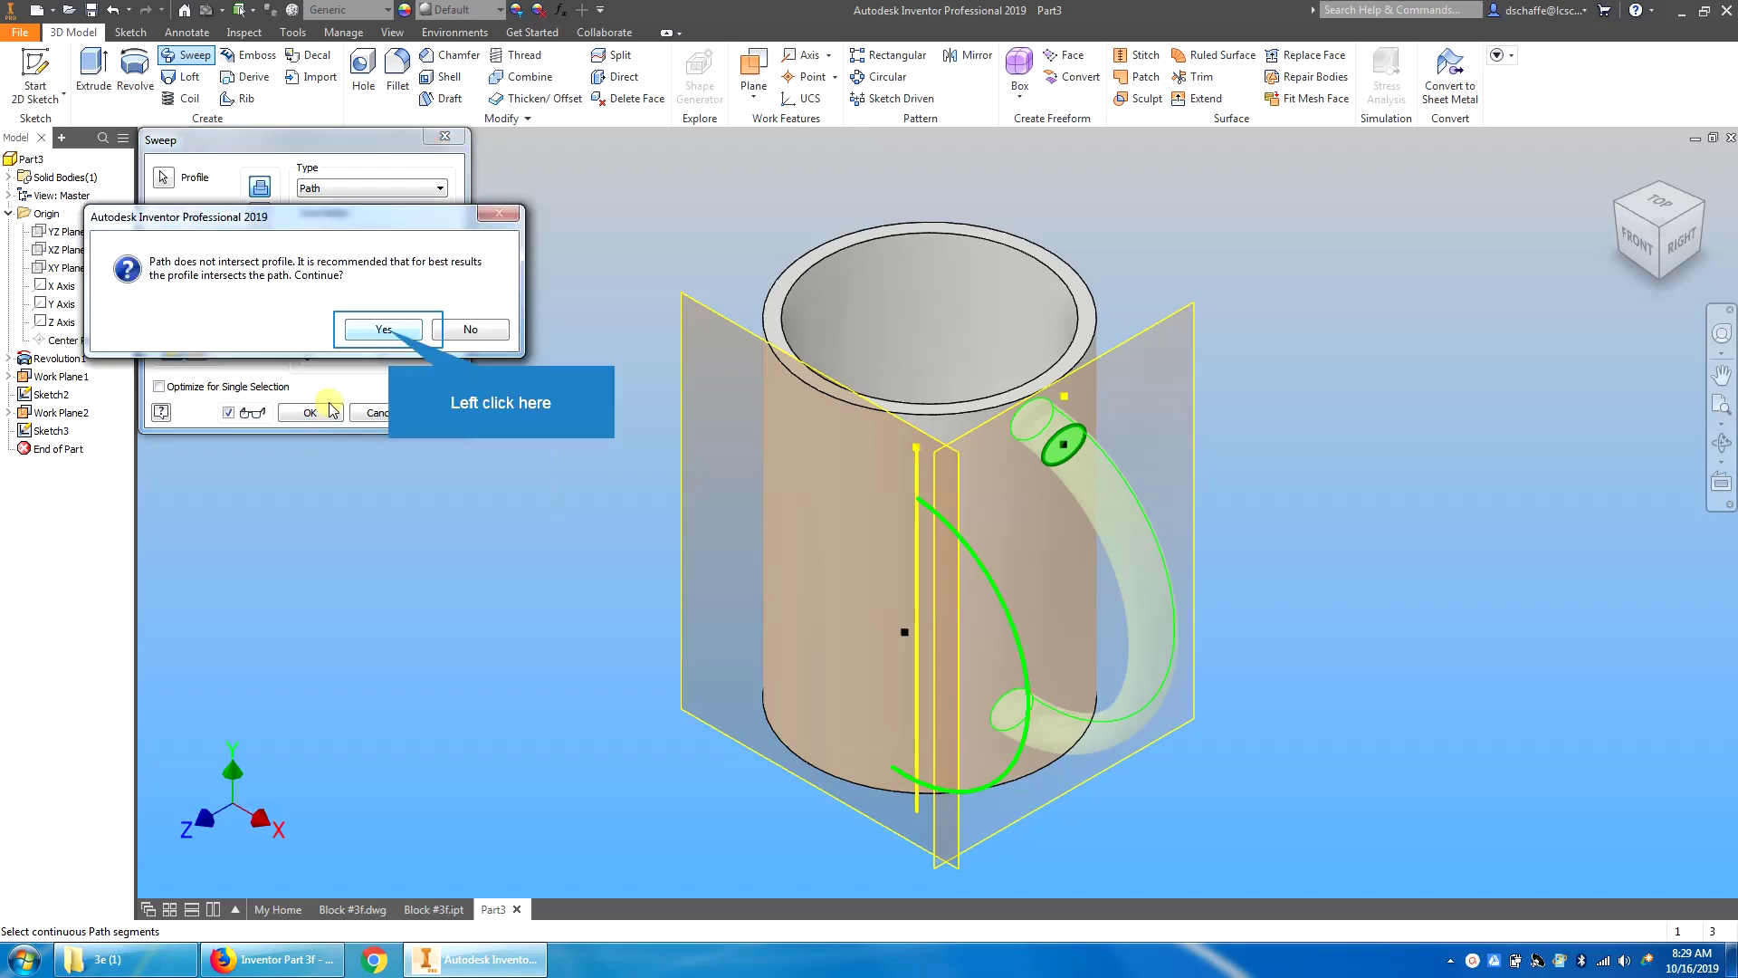
{"action": "left_click", "coordinate": [384, 330]}
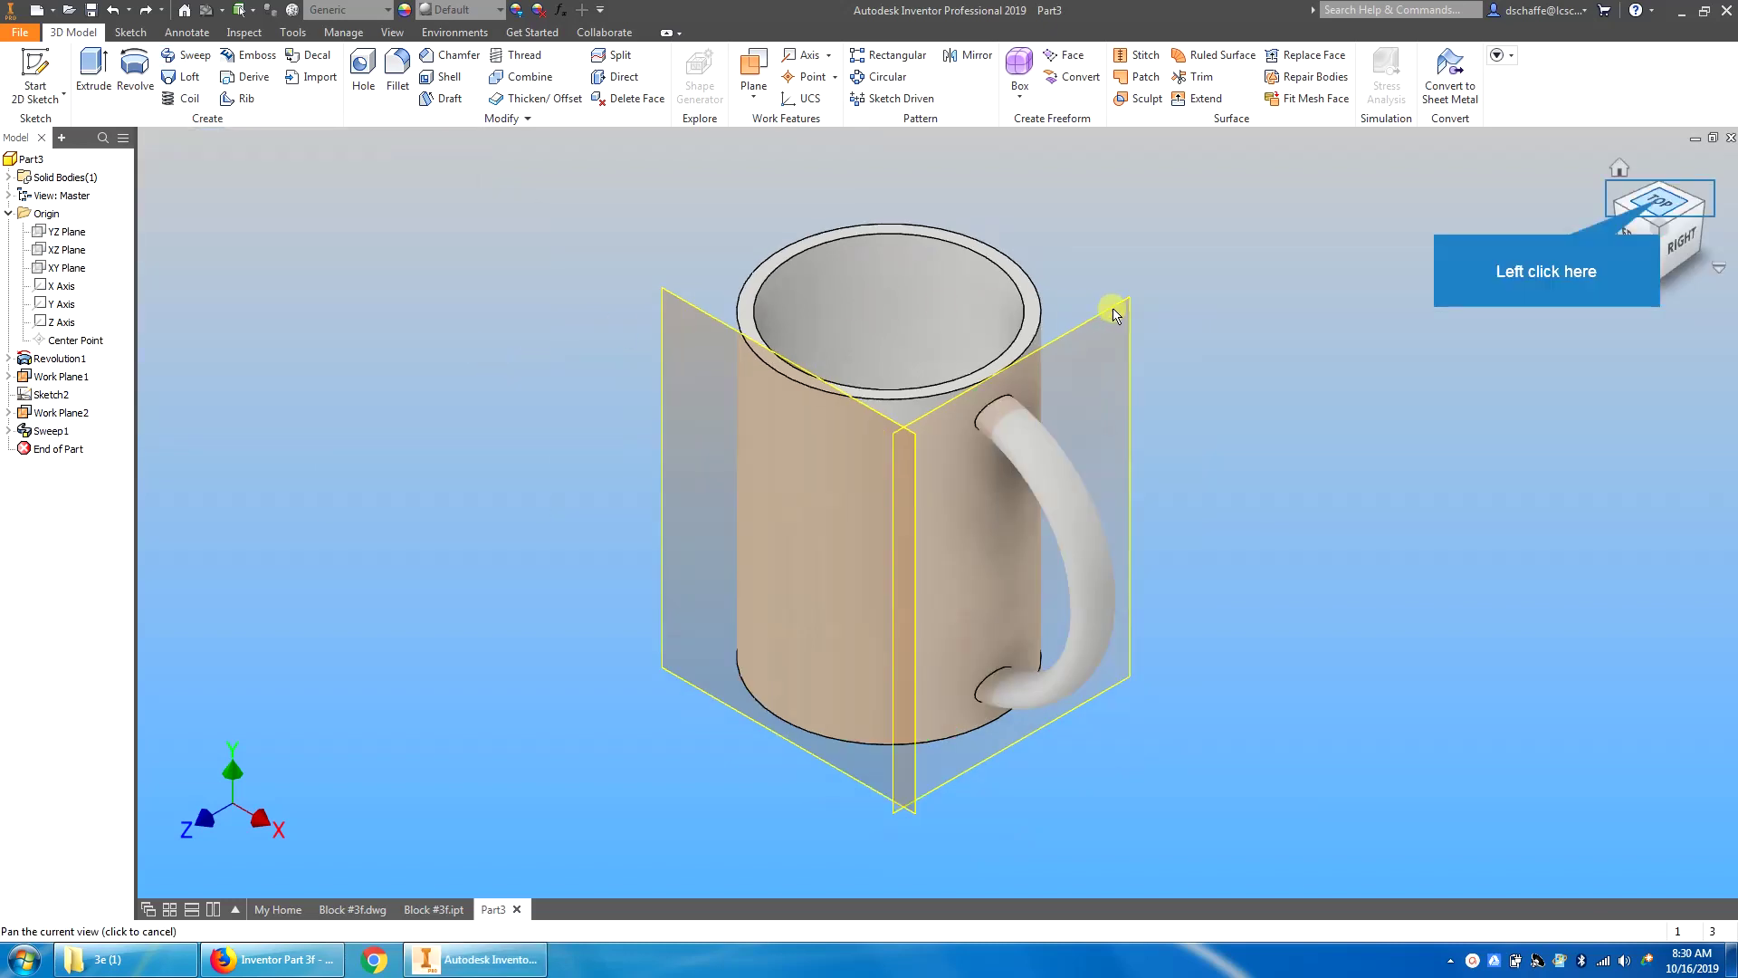
Step: Delete the faces of both handle ends protruding inside the mug, using Delete Face with Heal enabled
{"action": "left_click", "coordinate": [1660, 203]}
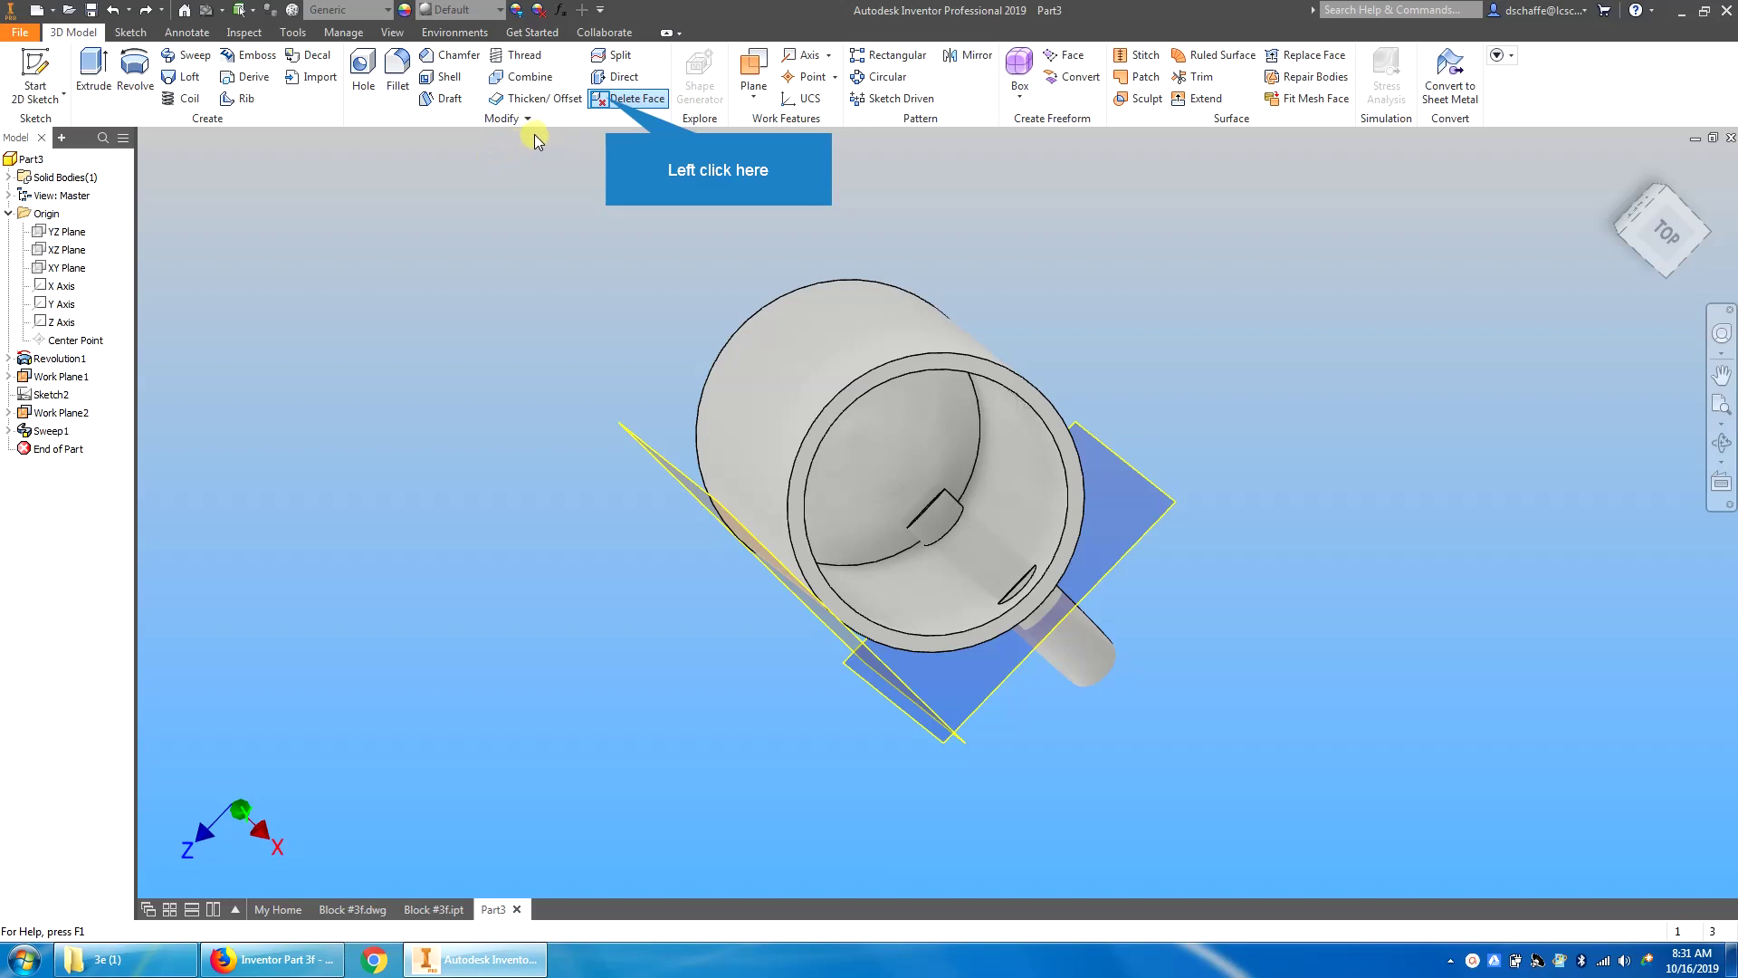
{"action": "left_click", "coordinate": [608, 99]}
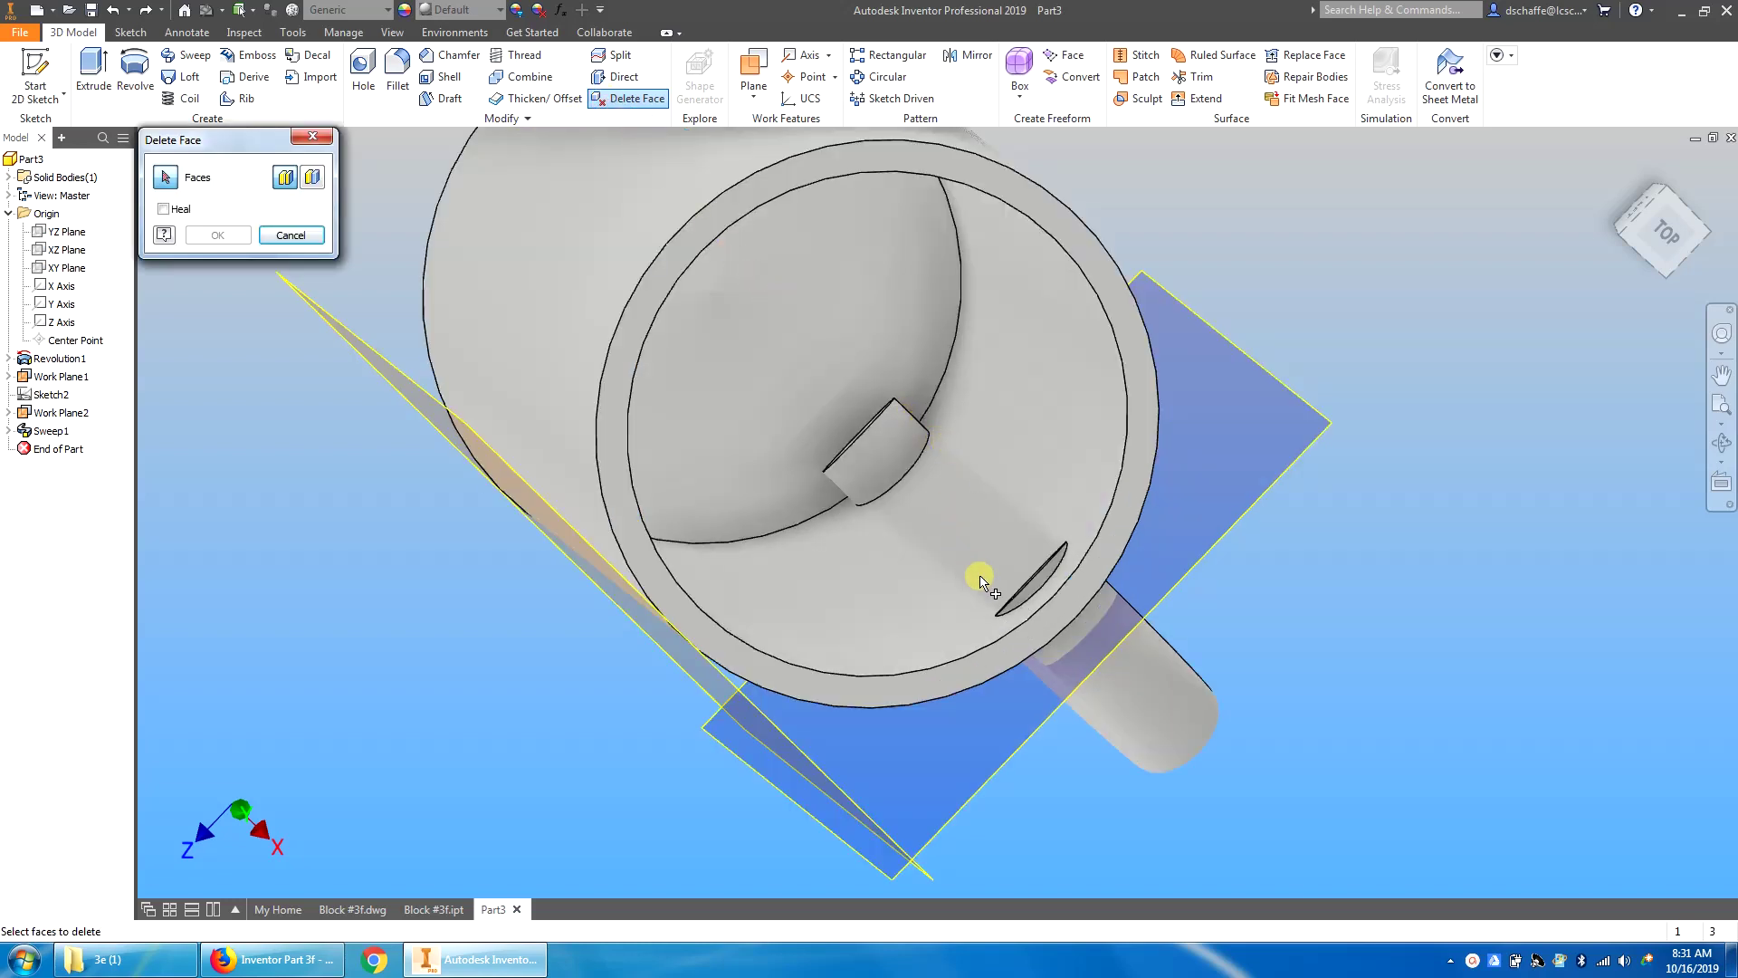
{"action": "scroll", "coordinate": [1041, 587], "scroll_direction": "down", "scroll_amount": 2}
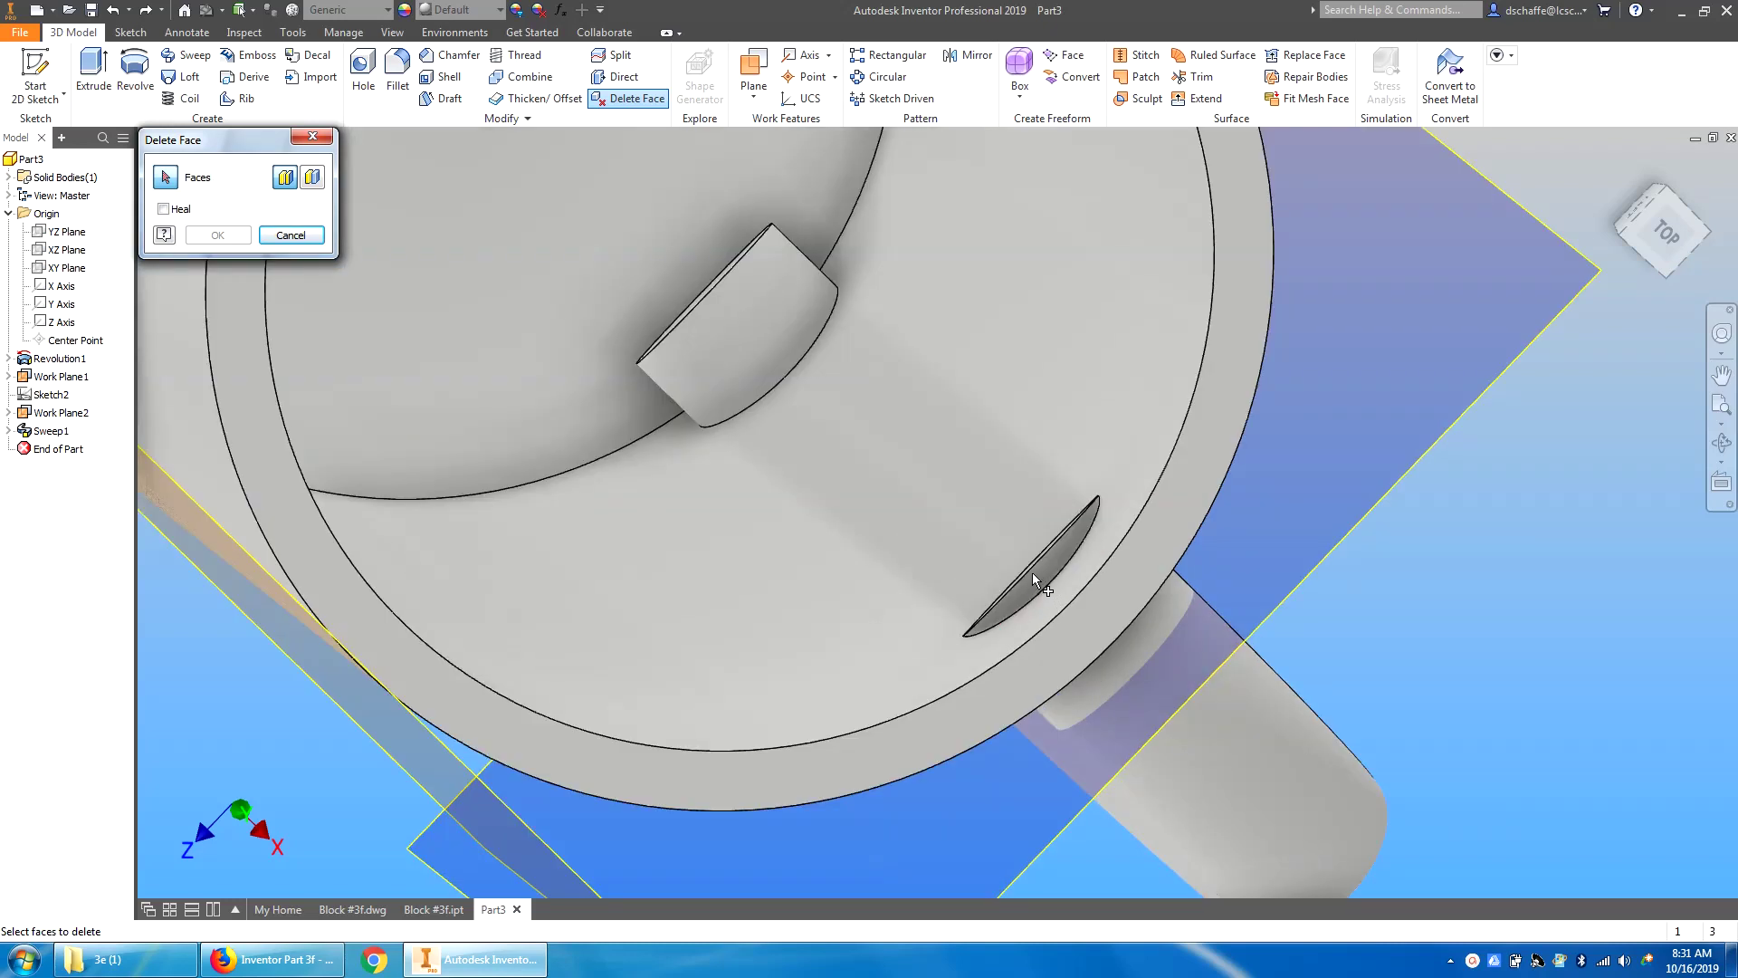
{"action": "left_click", "coordinate": [1045, 559]}
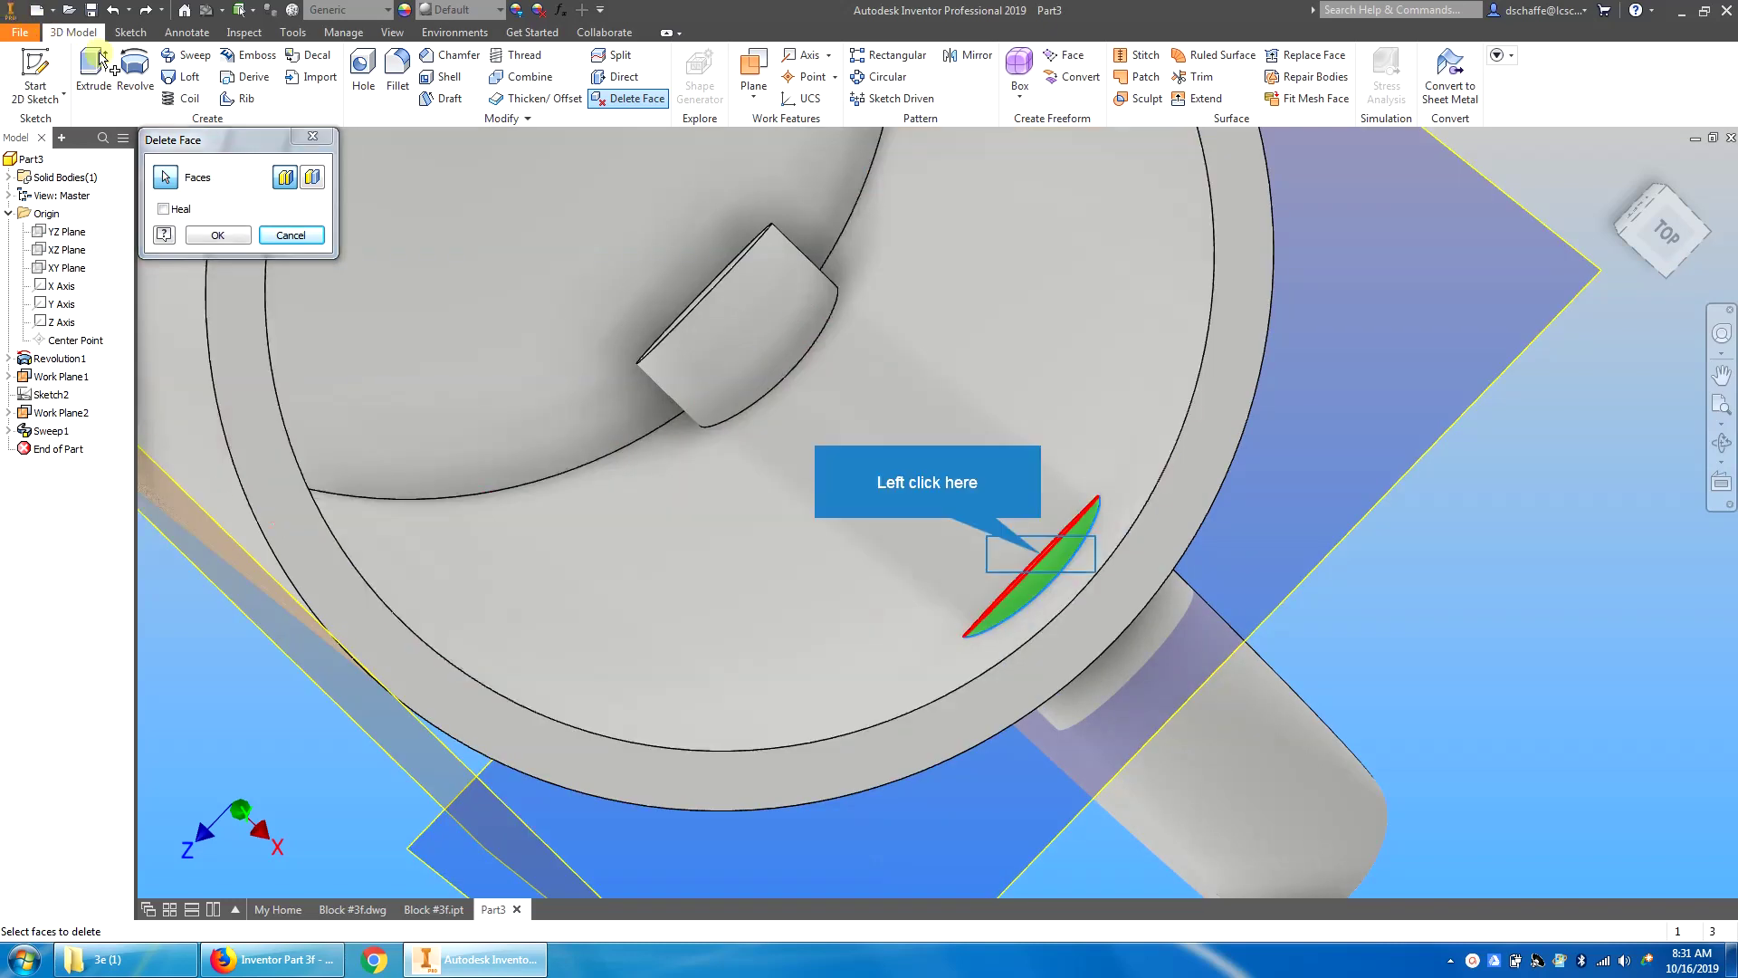
{"action": "left_click", "coordinate": [1041, 552]}
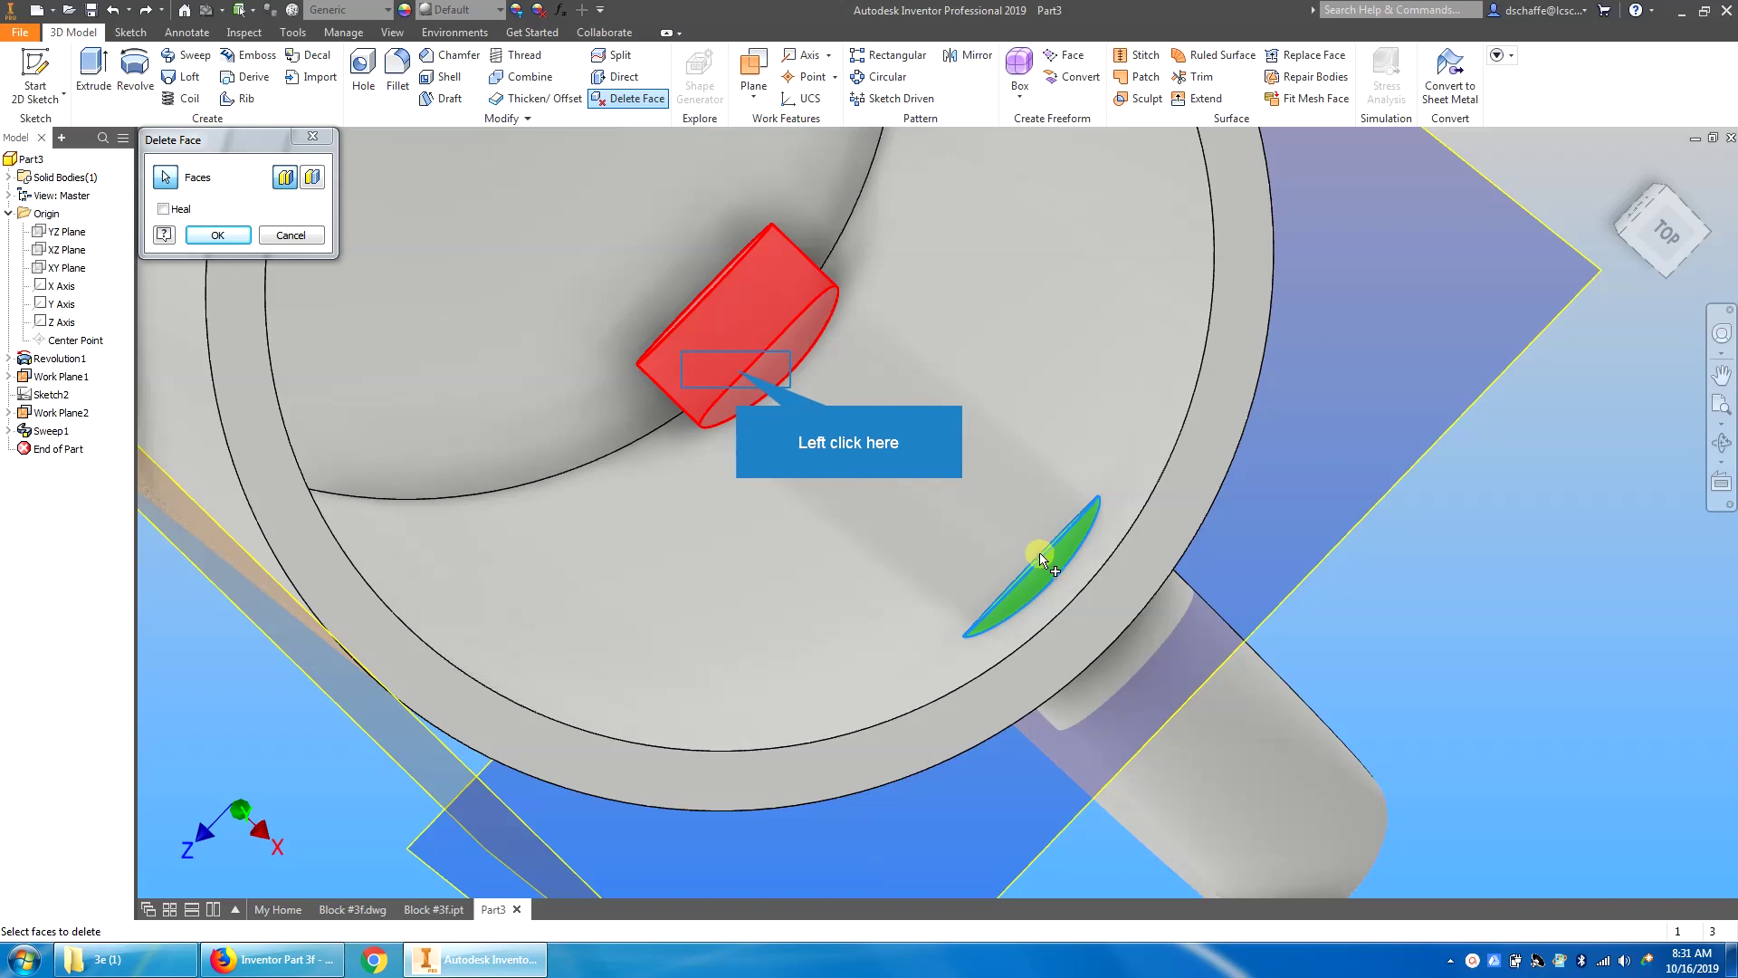
{"action": "left_click", "coordinate": [738, 374]}
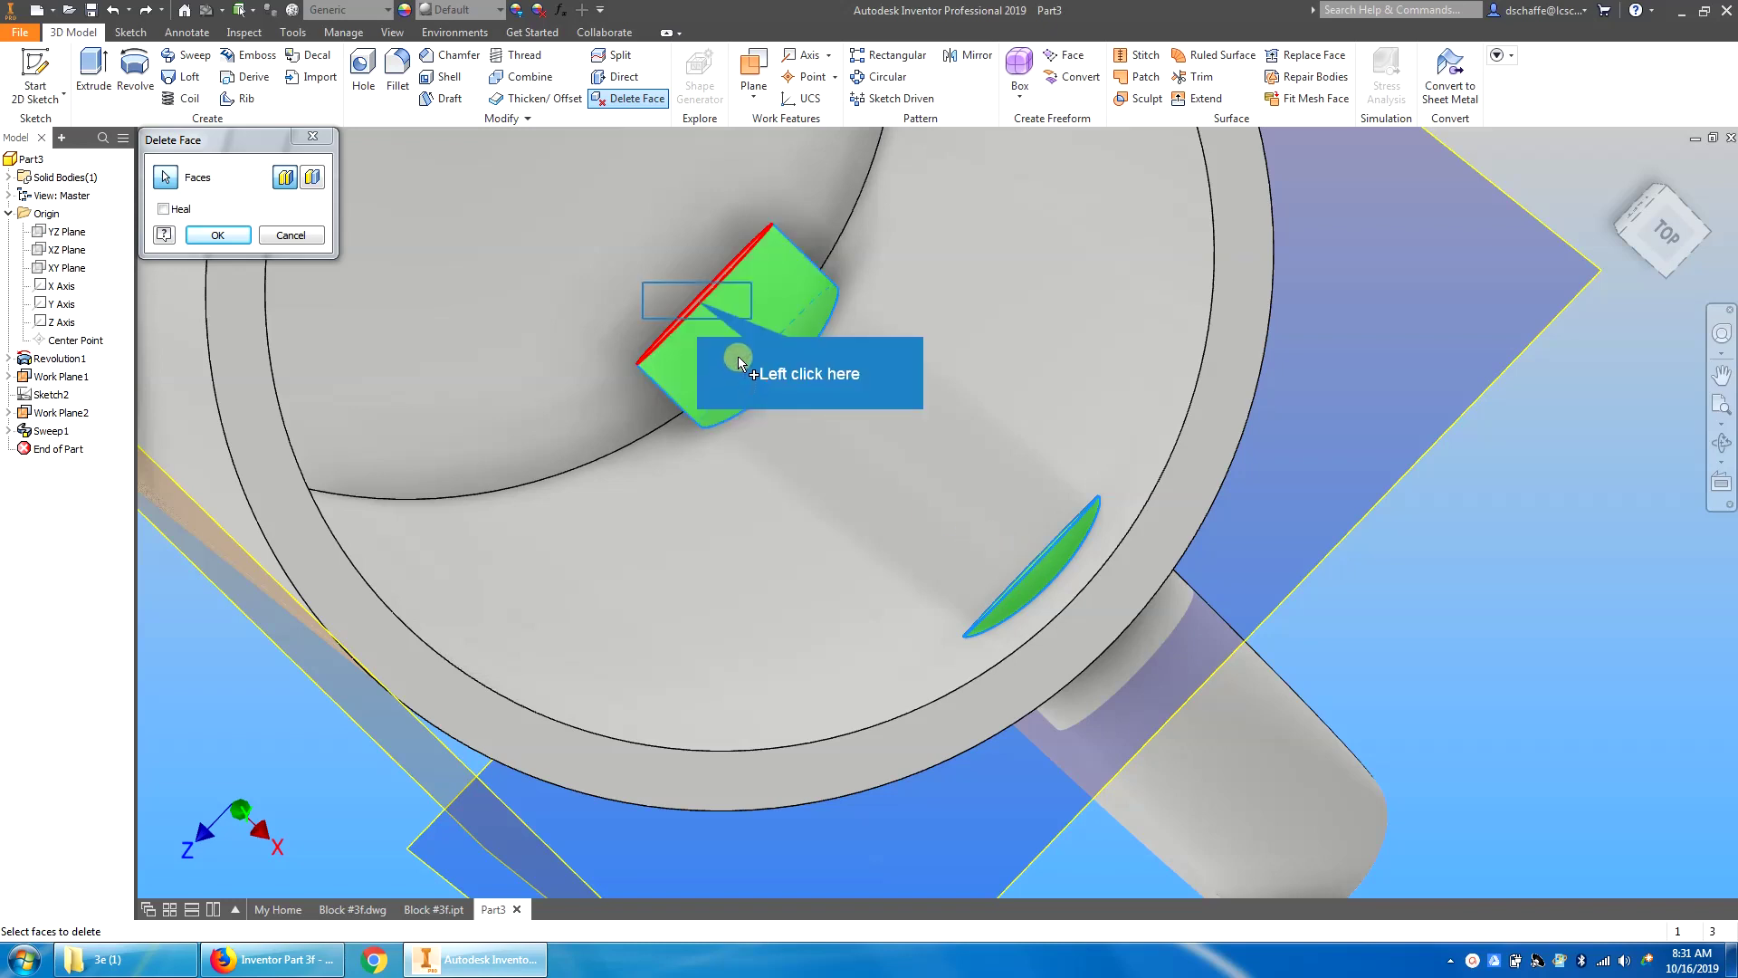
{"action": "left_click", "coordinate": [699, 308]}
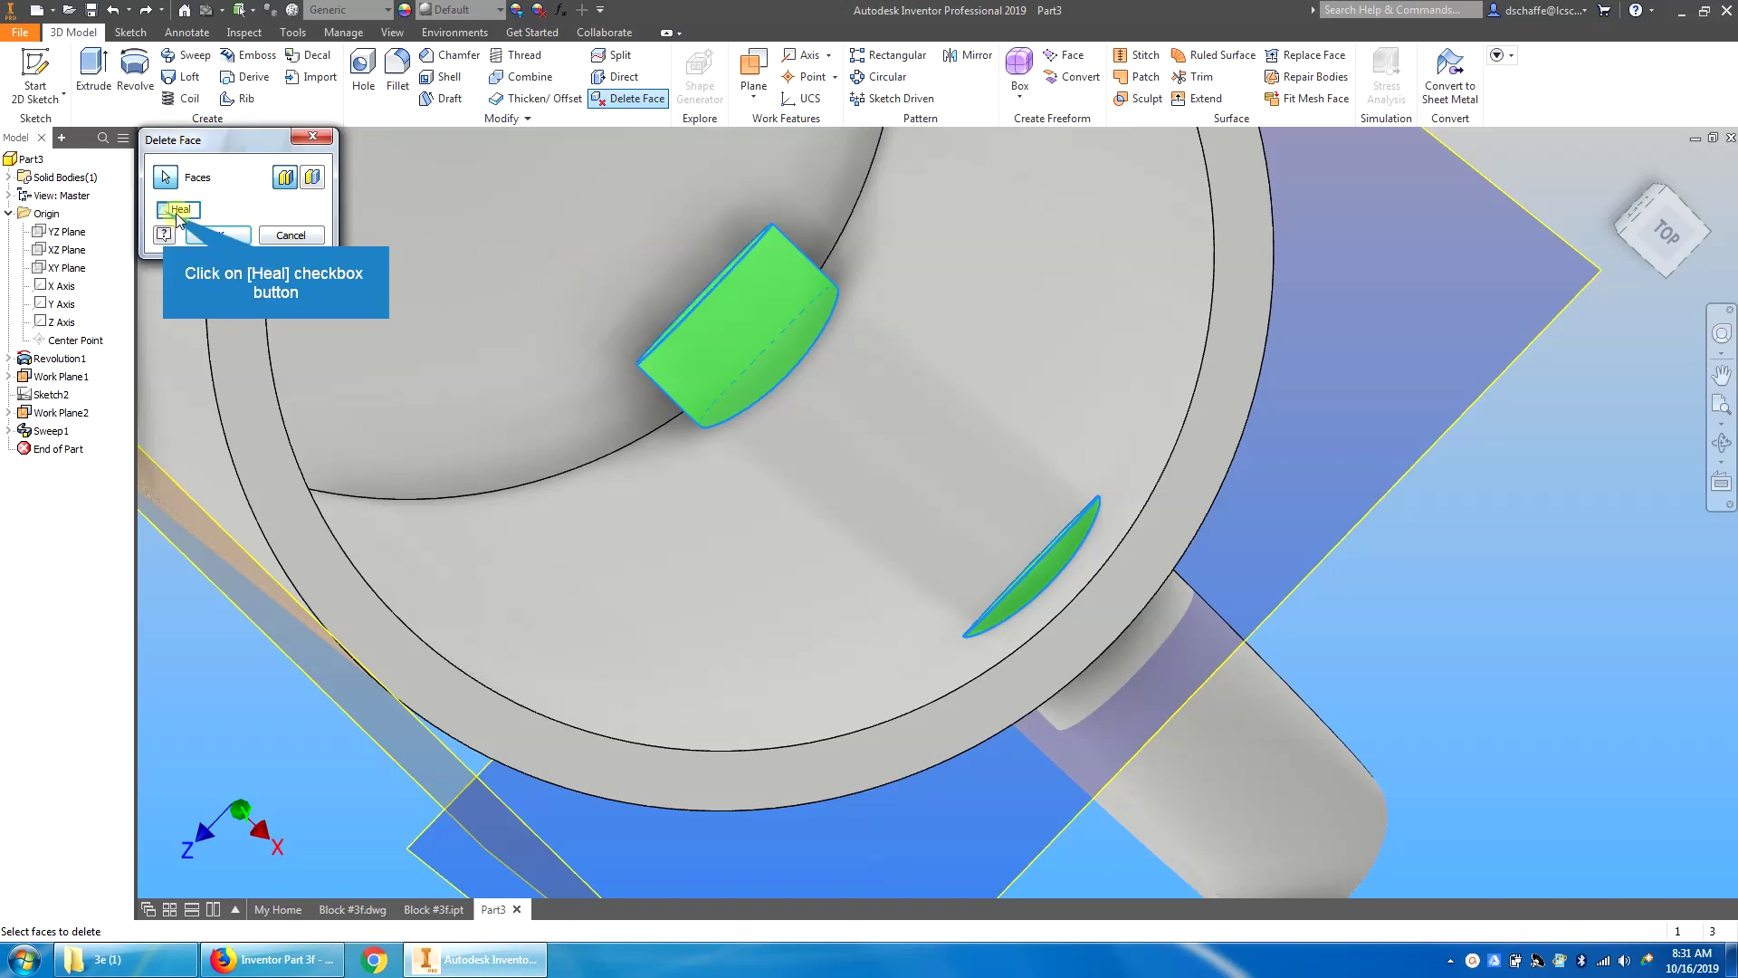
{"action": "left_click", "coordinate": [163, 210]}
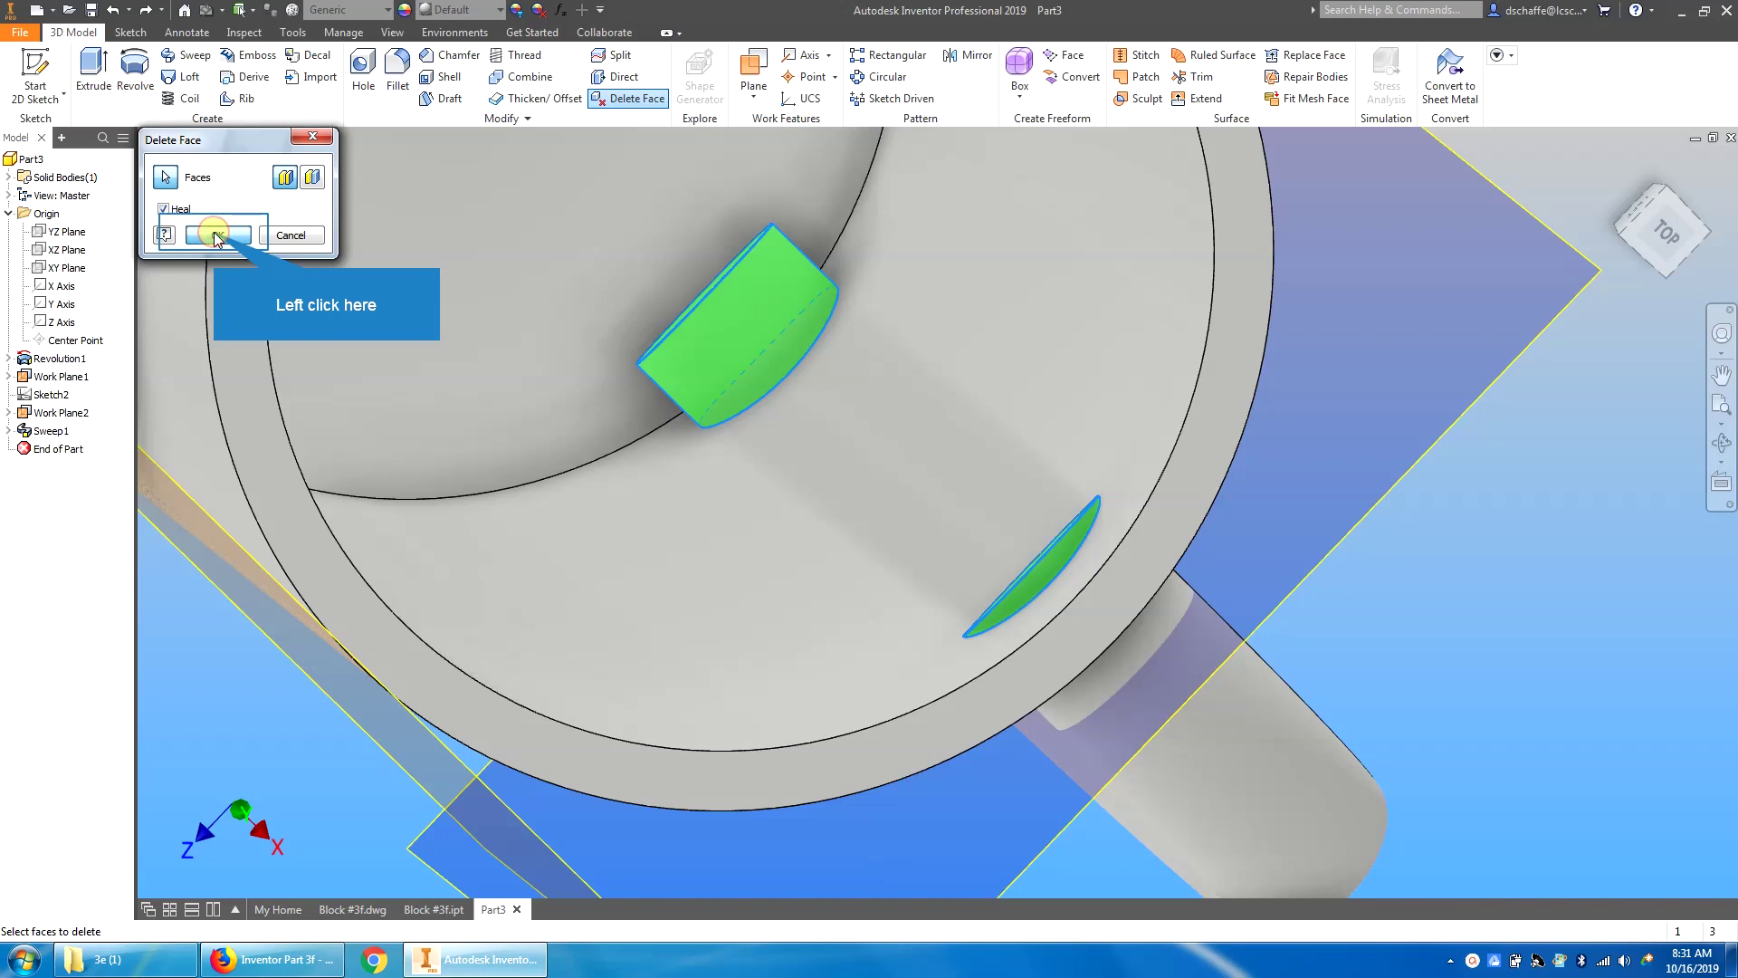
{"action": "left_click", "coordinate": [216, 235]}
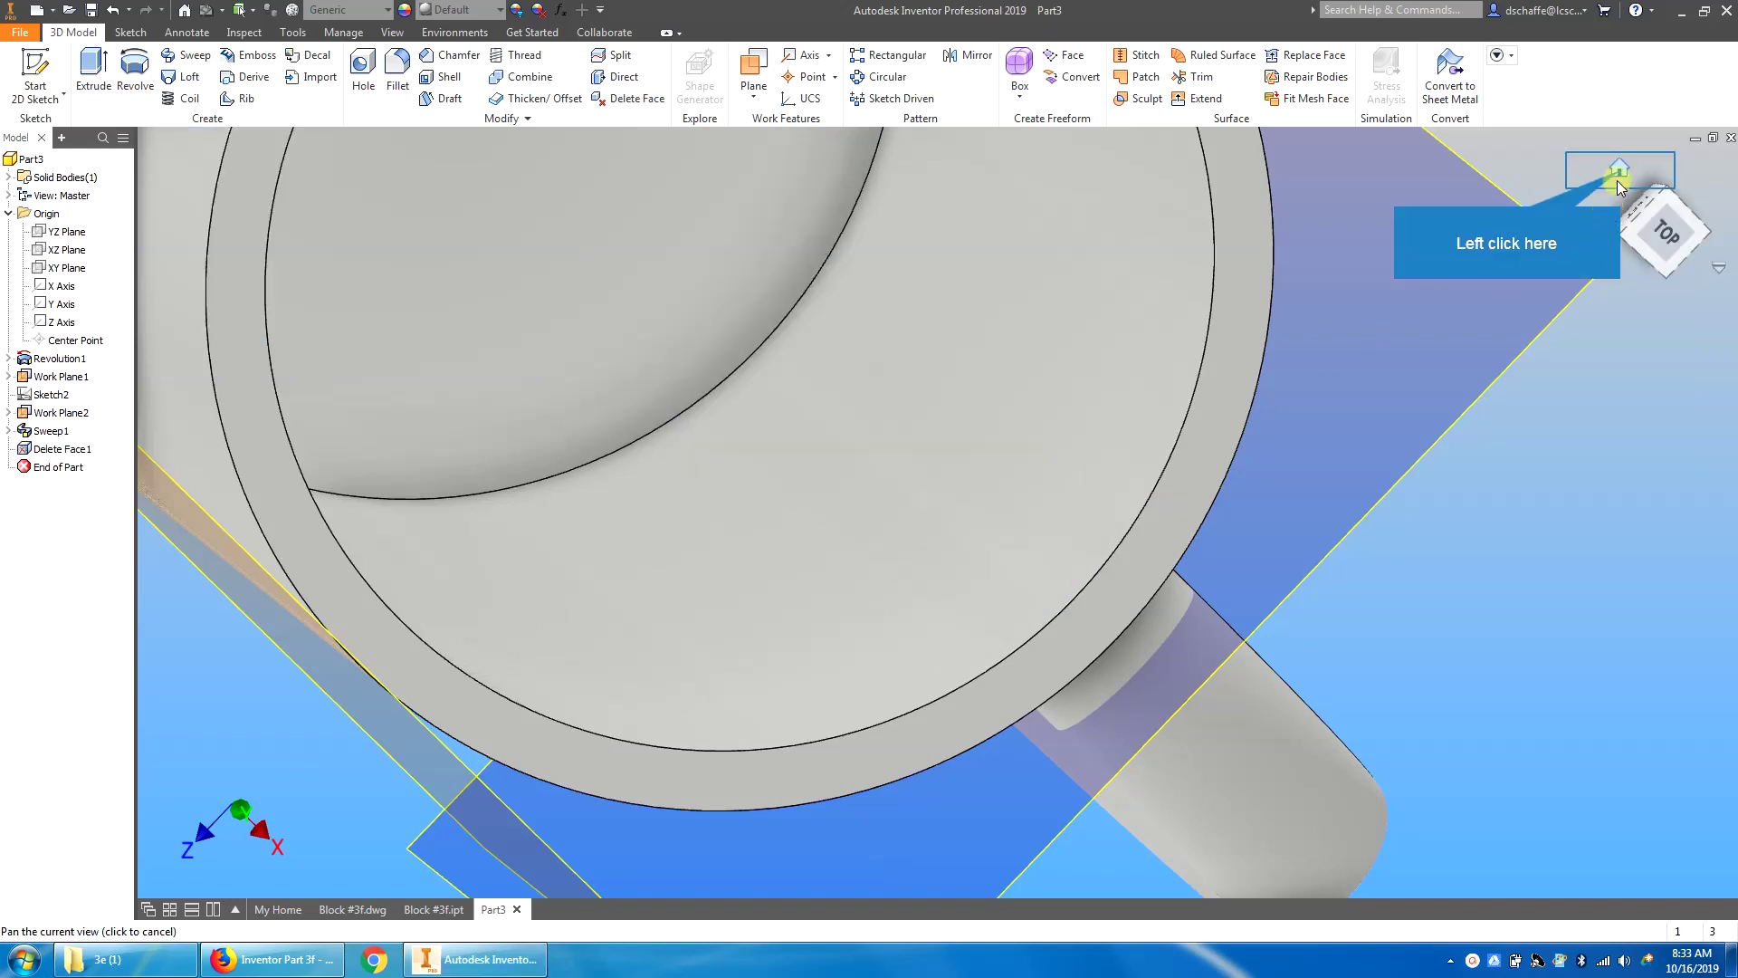
Step: Fillet the outer and inner rim edges and the outer bottom edge of the mug with a 0.125 in radius
{"action": "left_click", "coordinate": [1619, 170]}
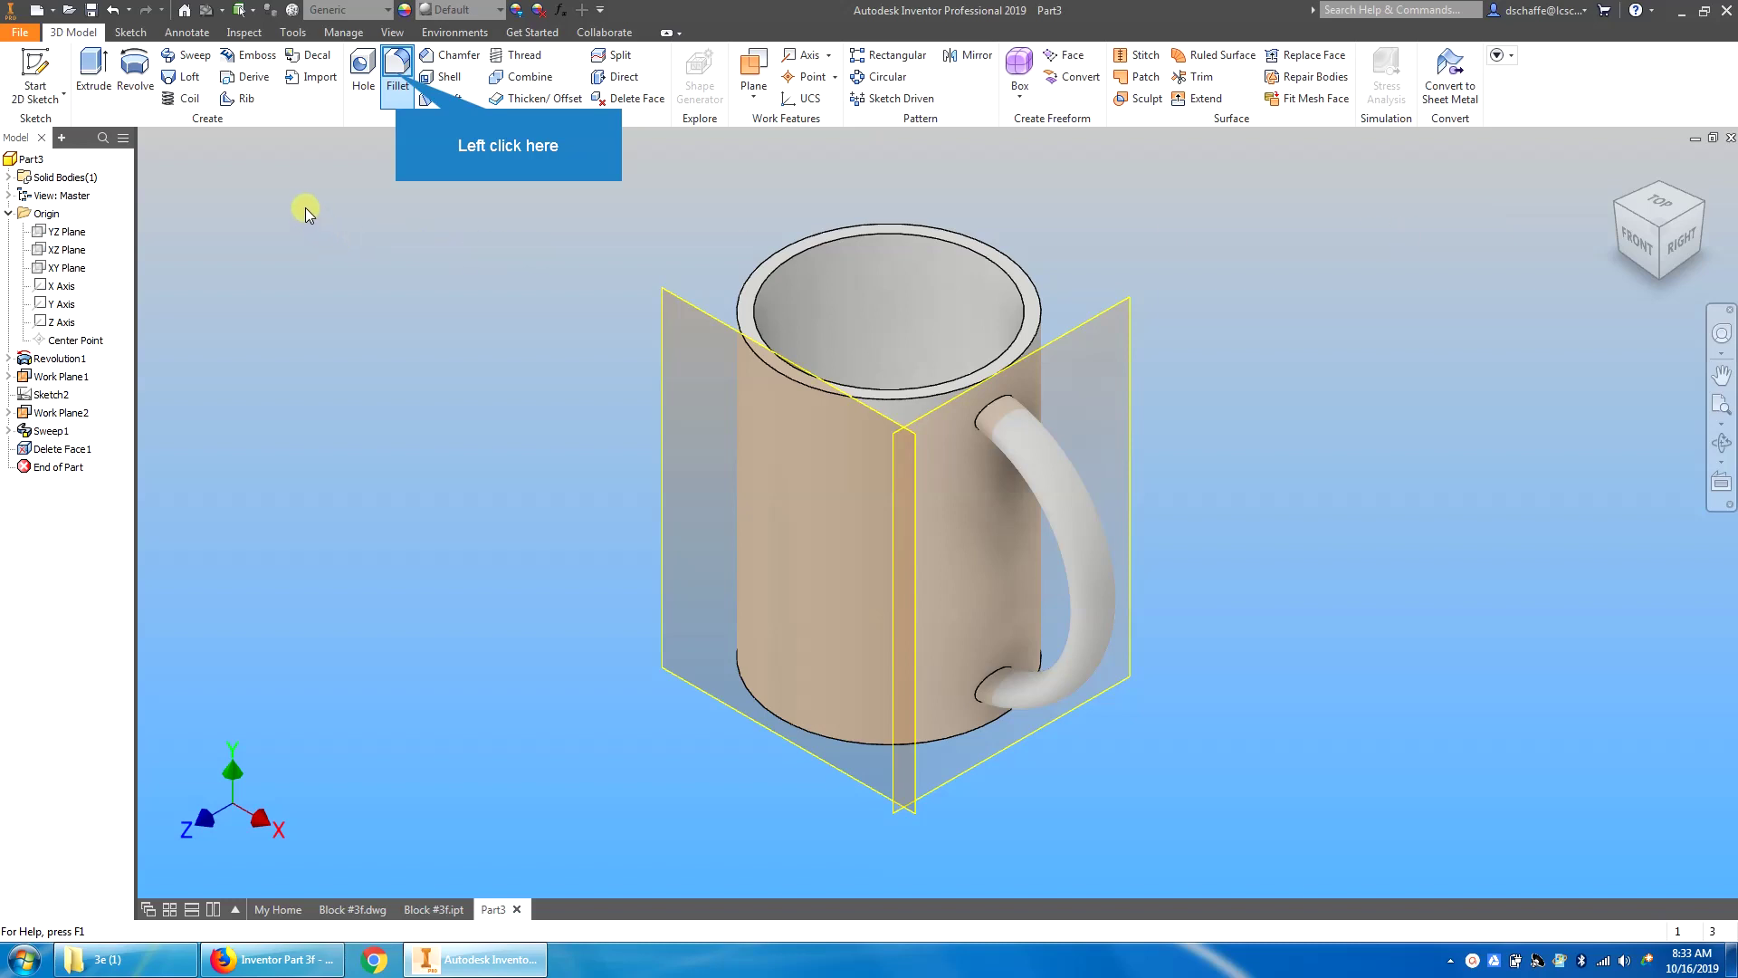
{"action": "left_click", "coordinate": [396, 78]}
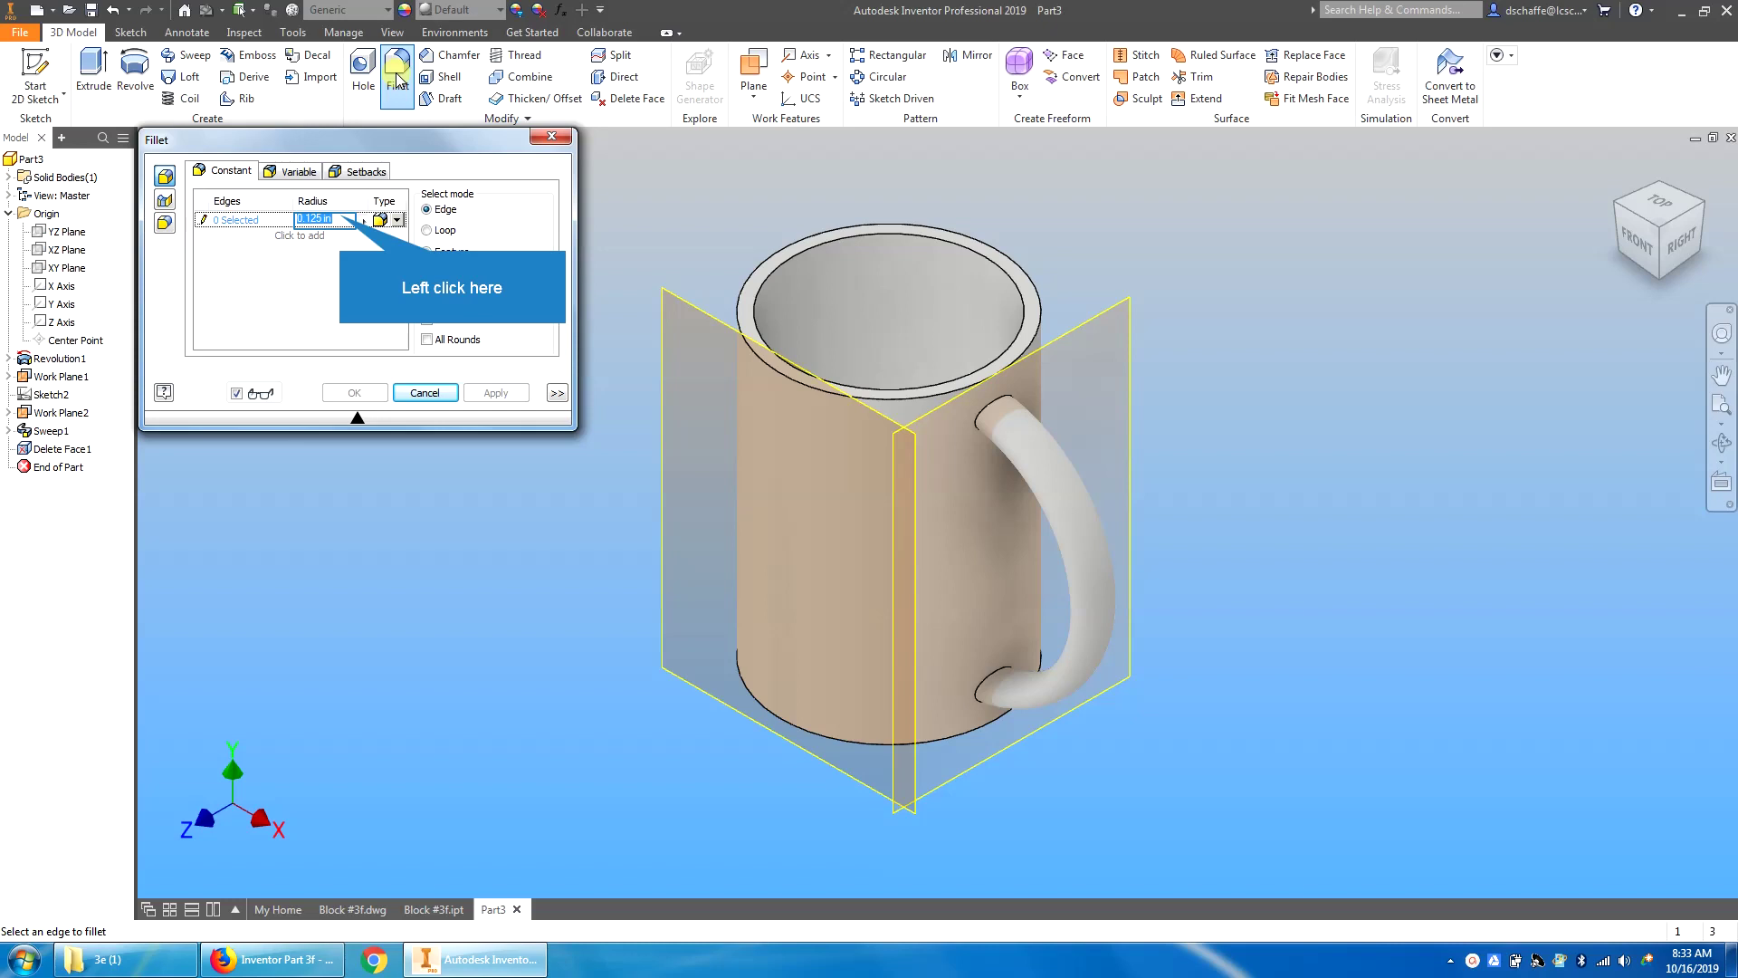
{"action": "left_click", "coordinate": [343, 220]}
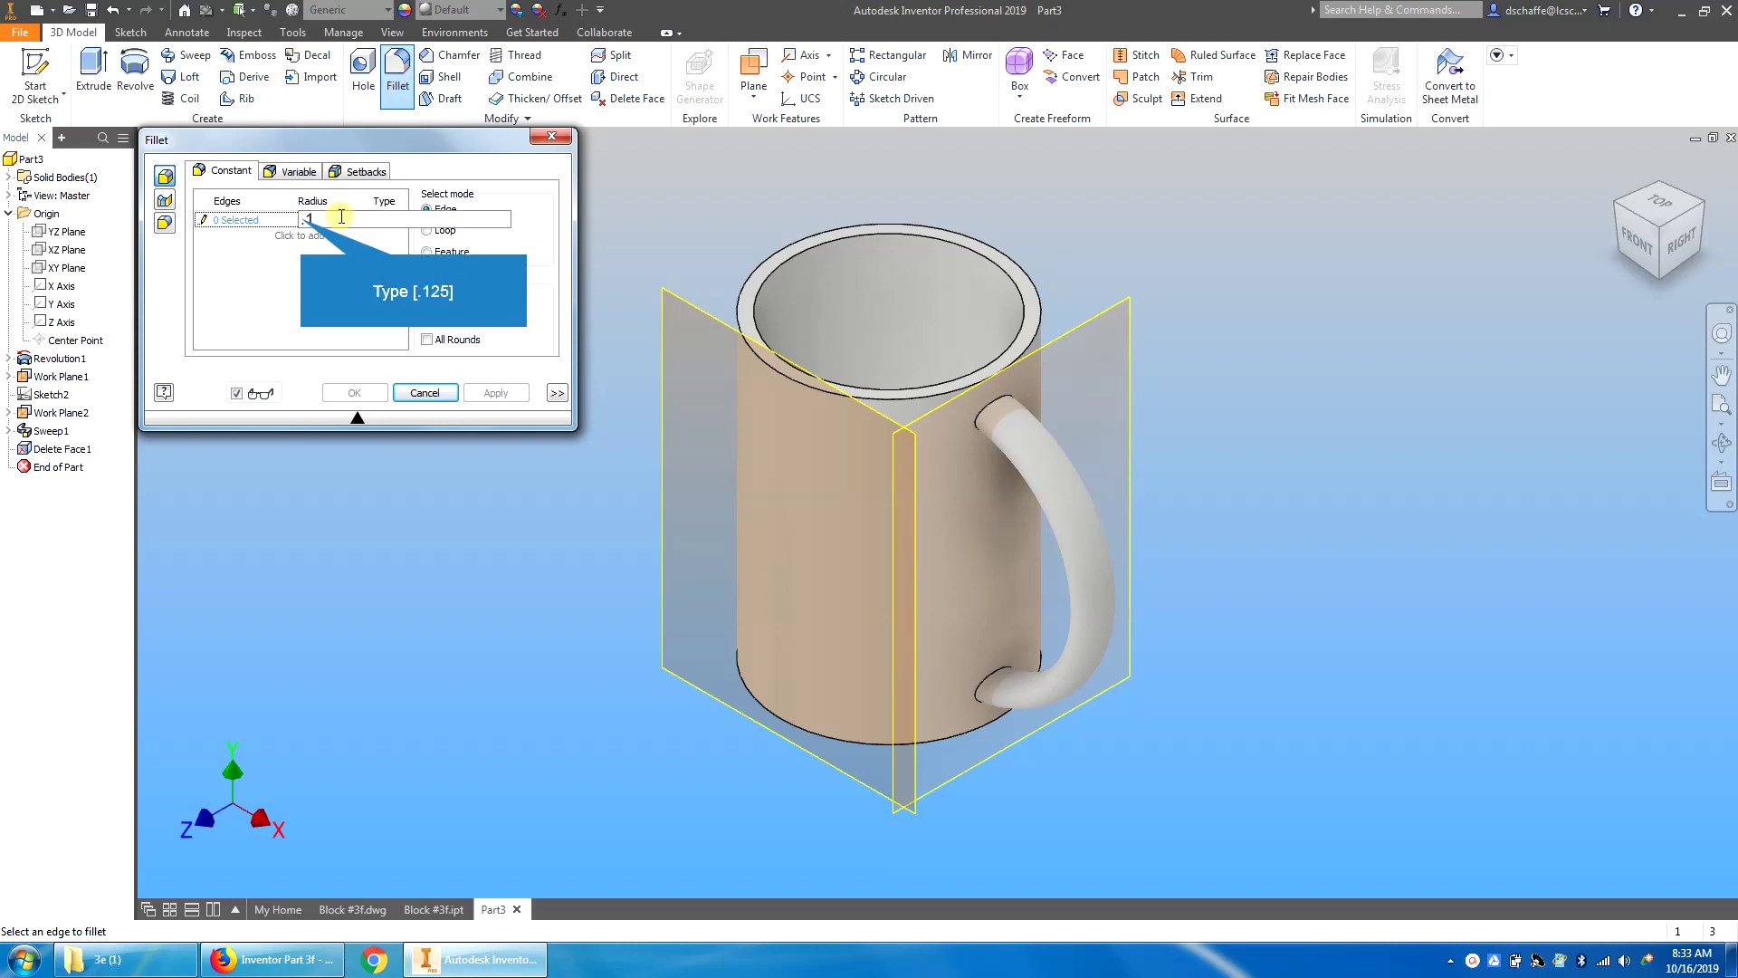
{"action": "type", "text": ".125"}
{"action": "key", "text": "Return"}
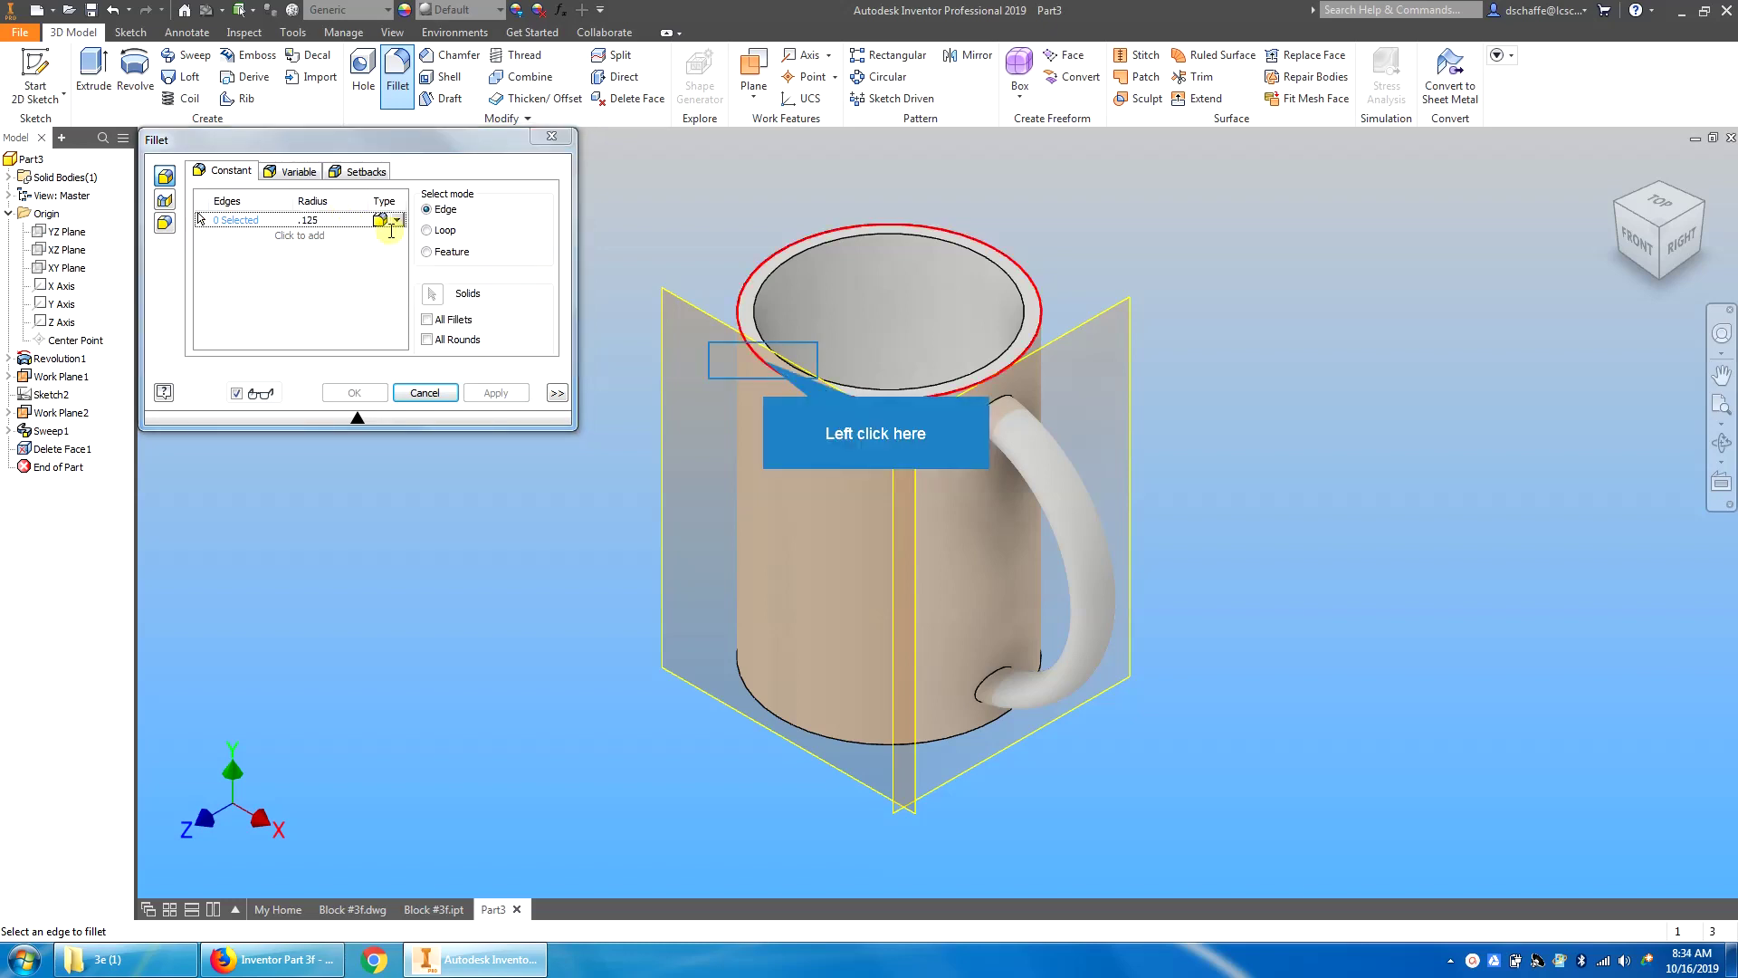
{"action": "left_click", "coordinate": [765, 365]}
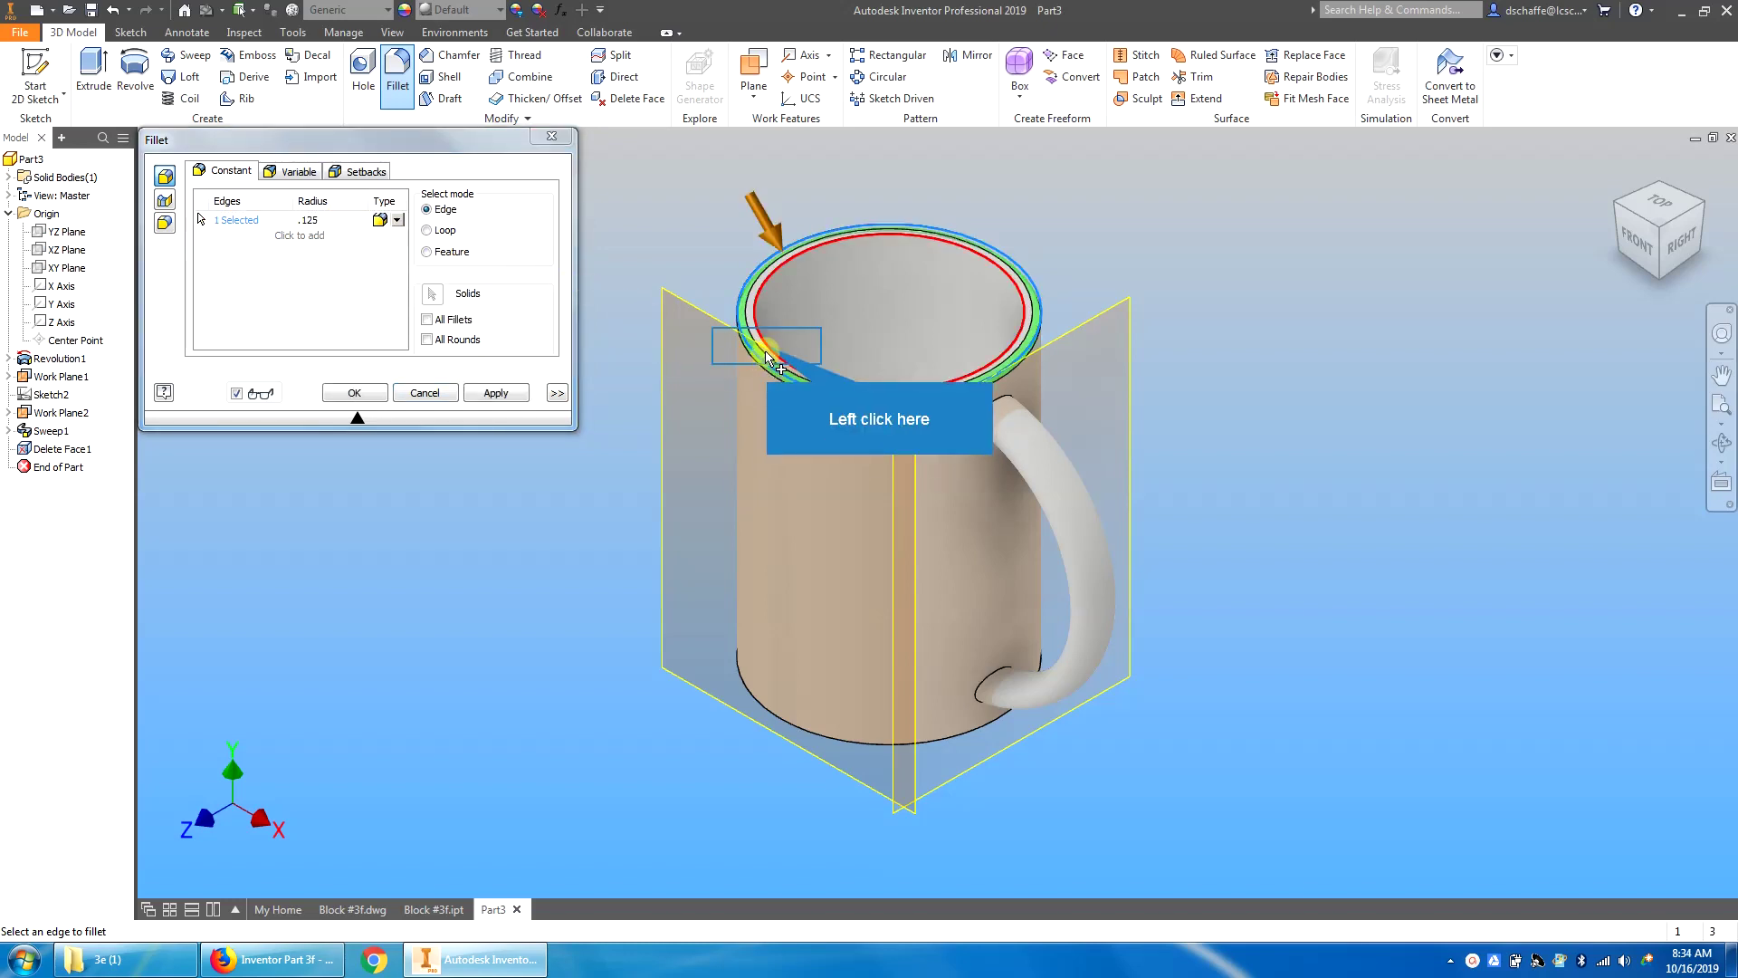
{"action": "left_click", "coordinate": [768, 348]}
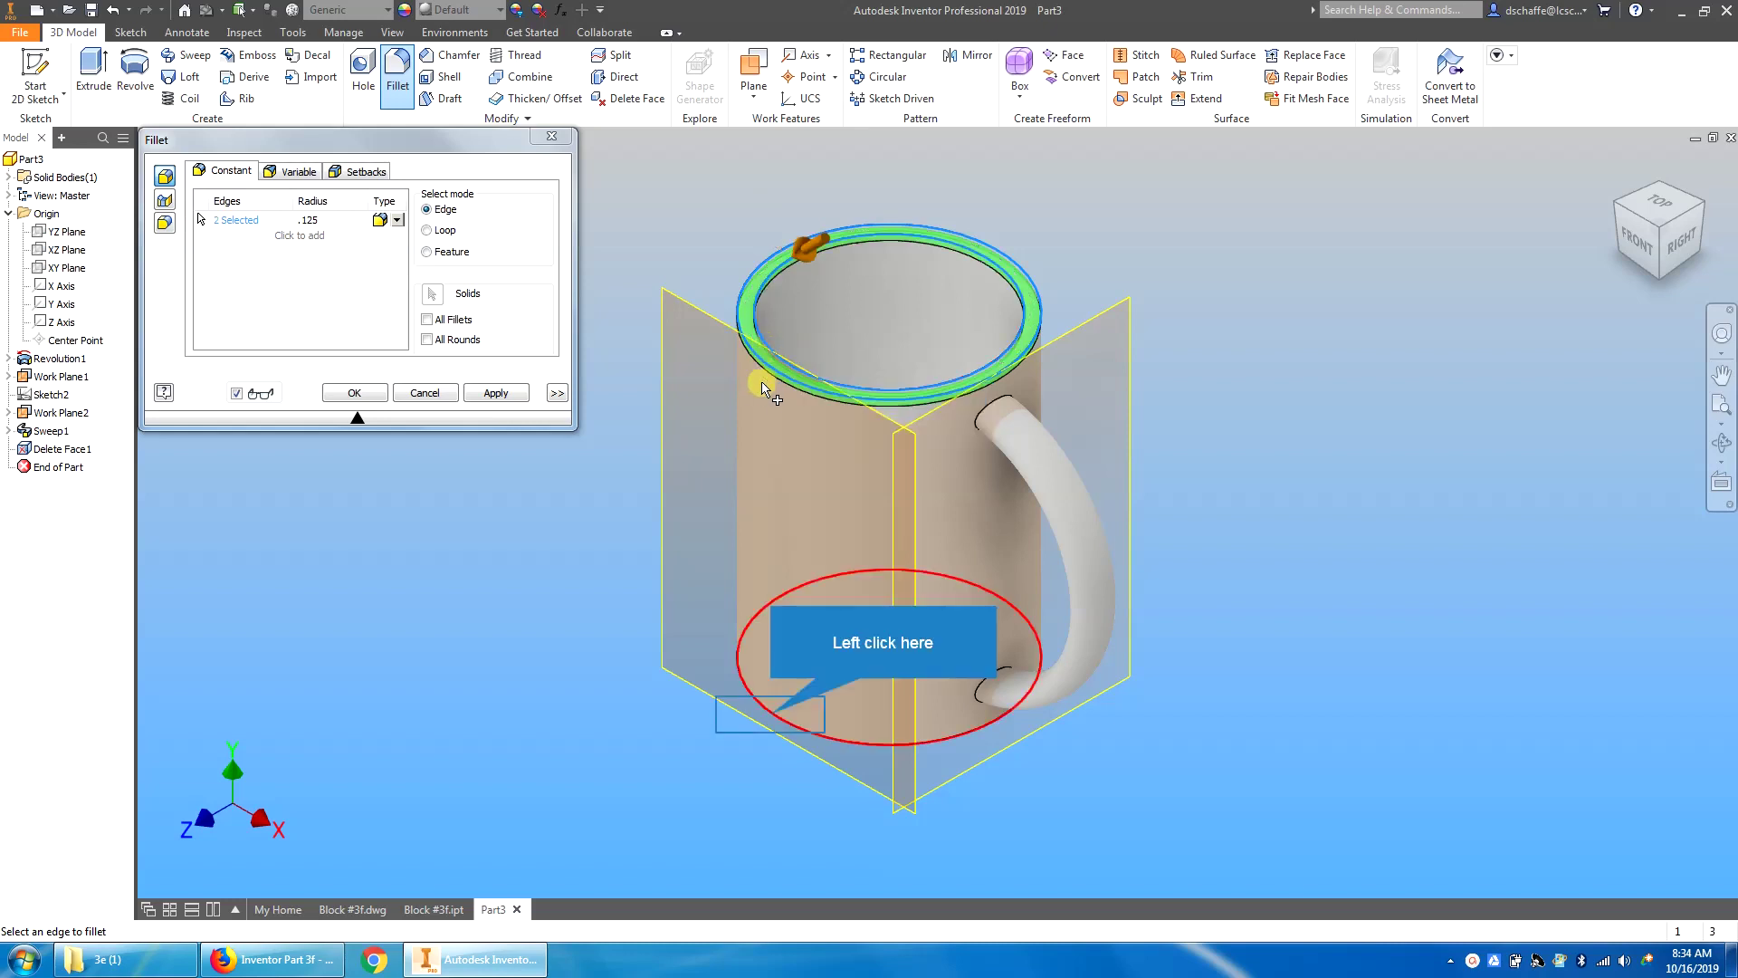
{"action": "left_click", "coordinate": [772, 720]}
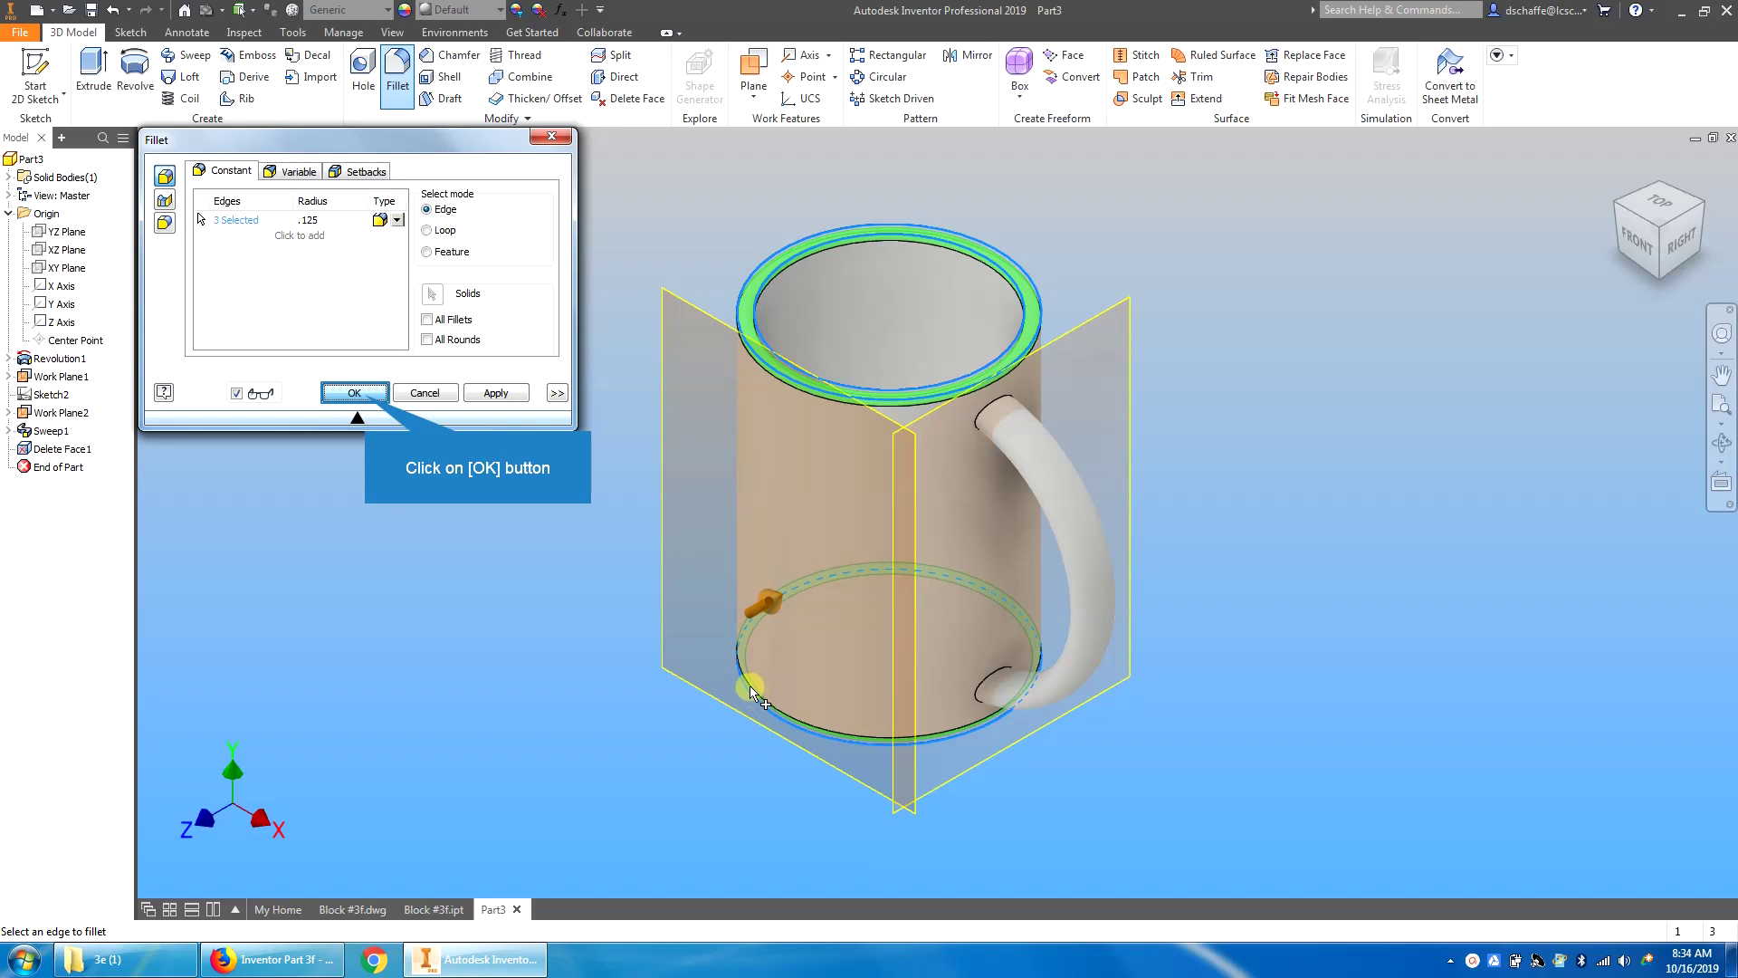
{"action": "left_click", "coordinate": [365, 394]}
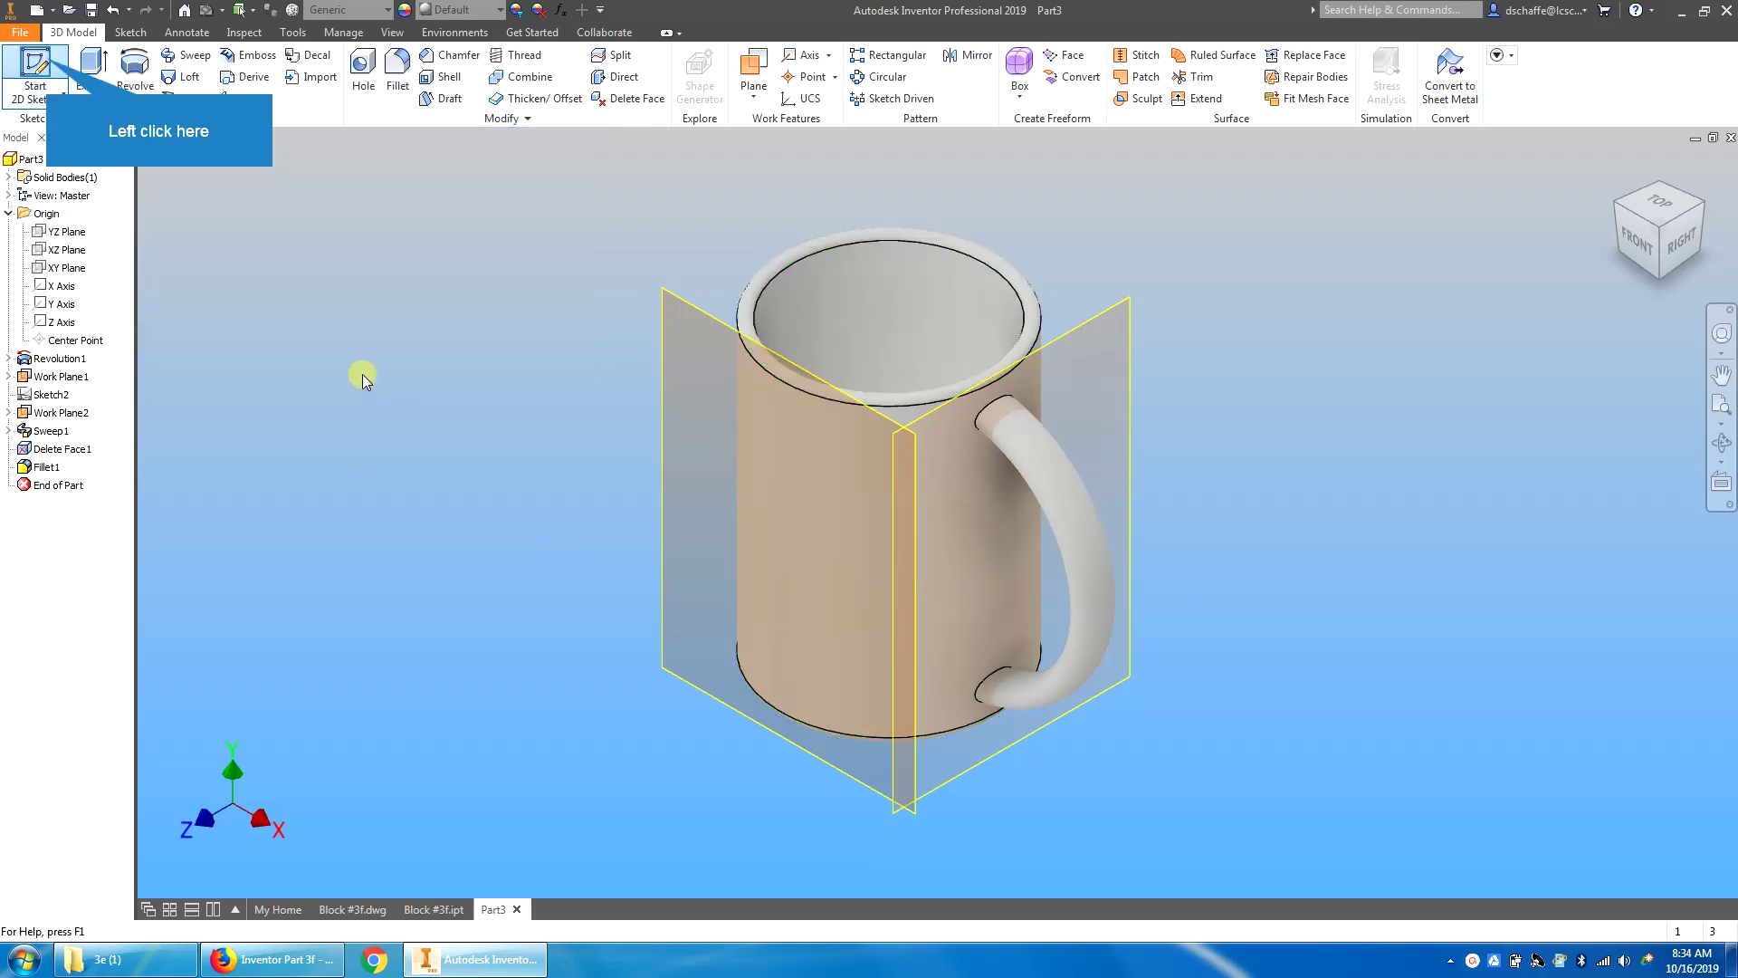
Step: Start a sketch on the front work plane and add a text box over the mug body reading WORLDS, BEST, BOSS on three lines
{"action": "left_click", "coordinate": [45, 65]}
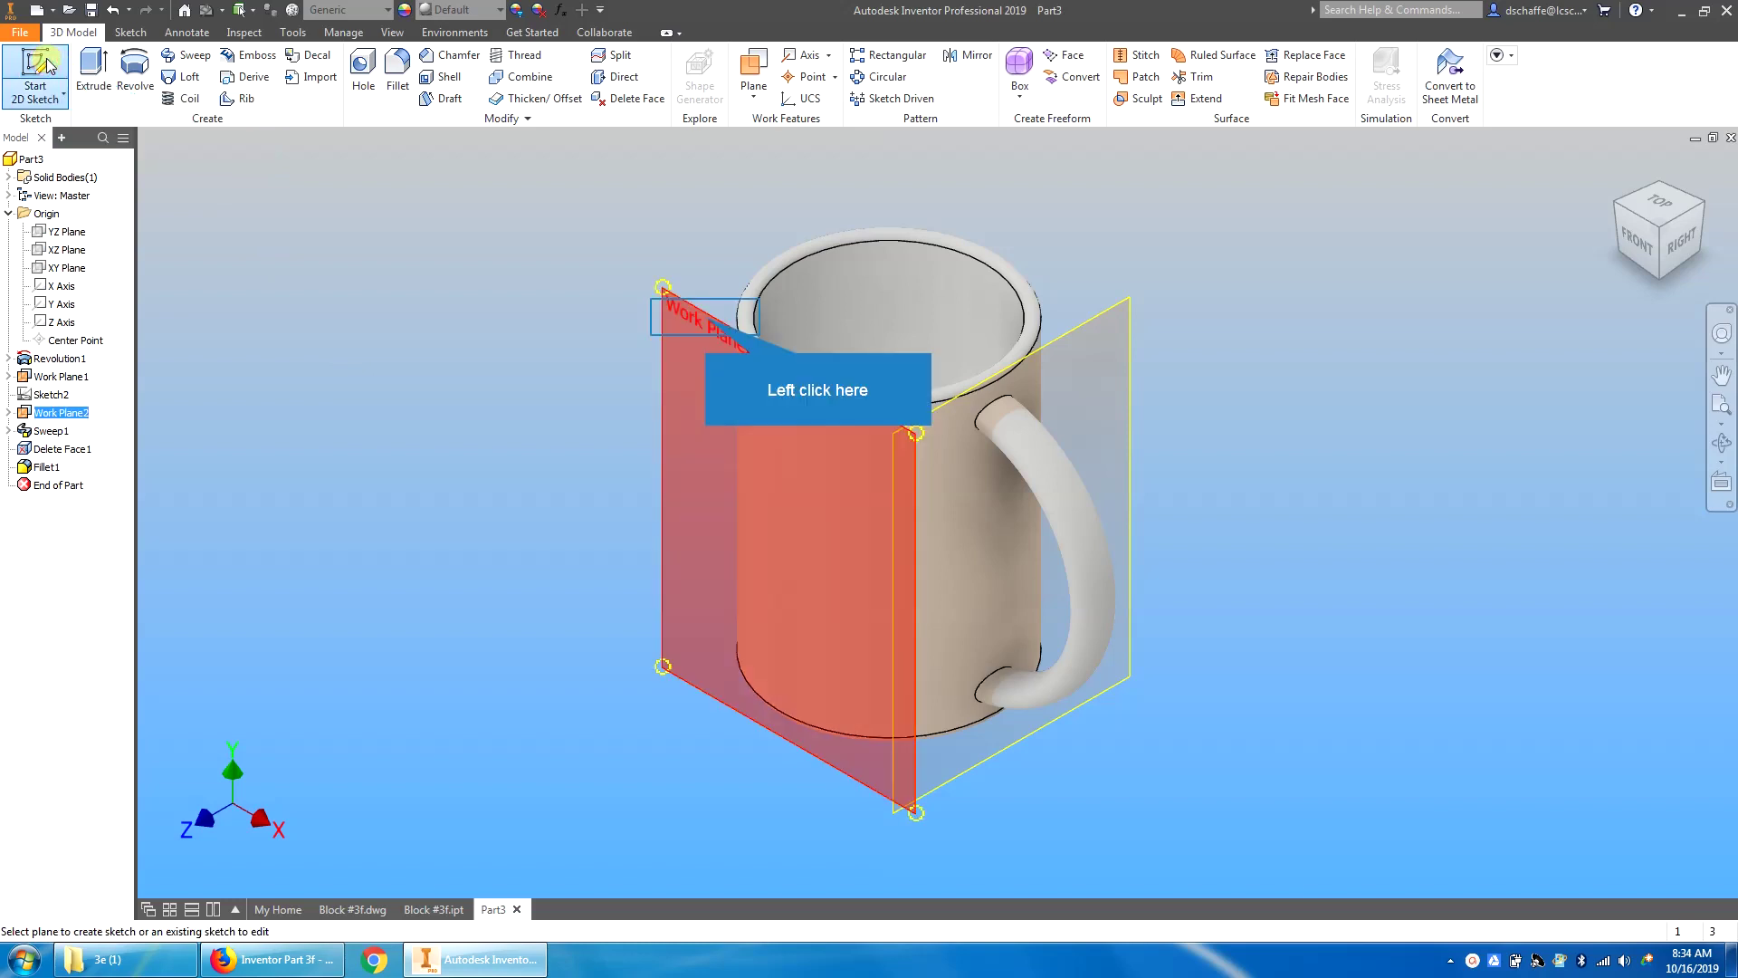
{"action": "left_click", "coordinate": [713, 323]}
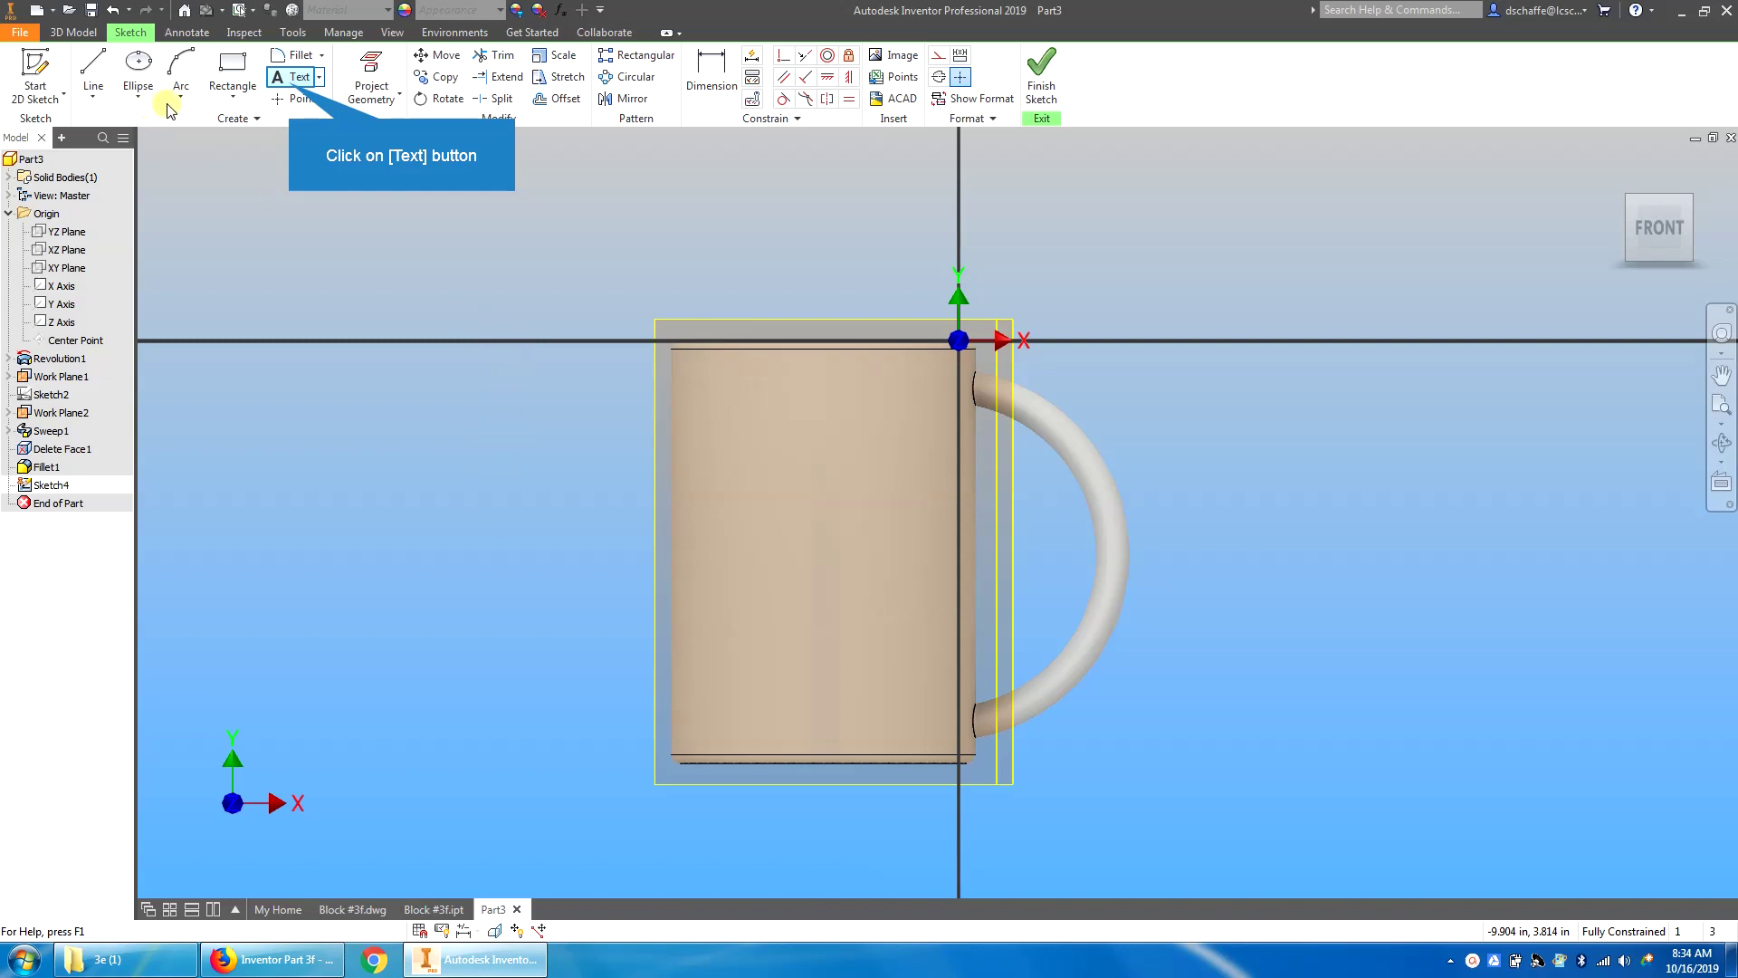
{"action": "left_click", "coordinate": [291, 87]}
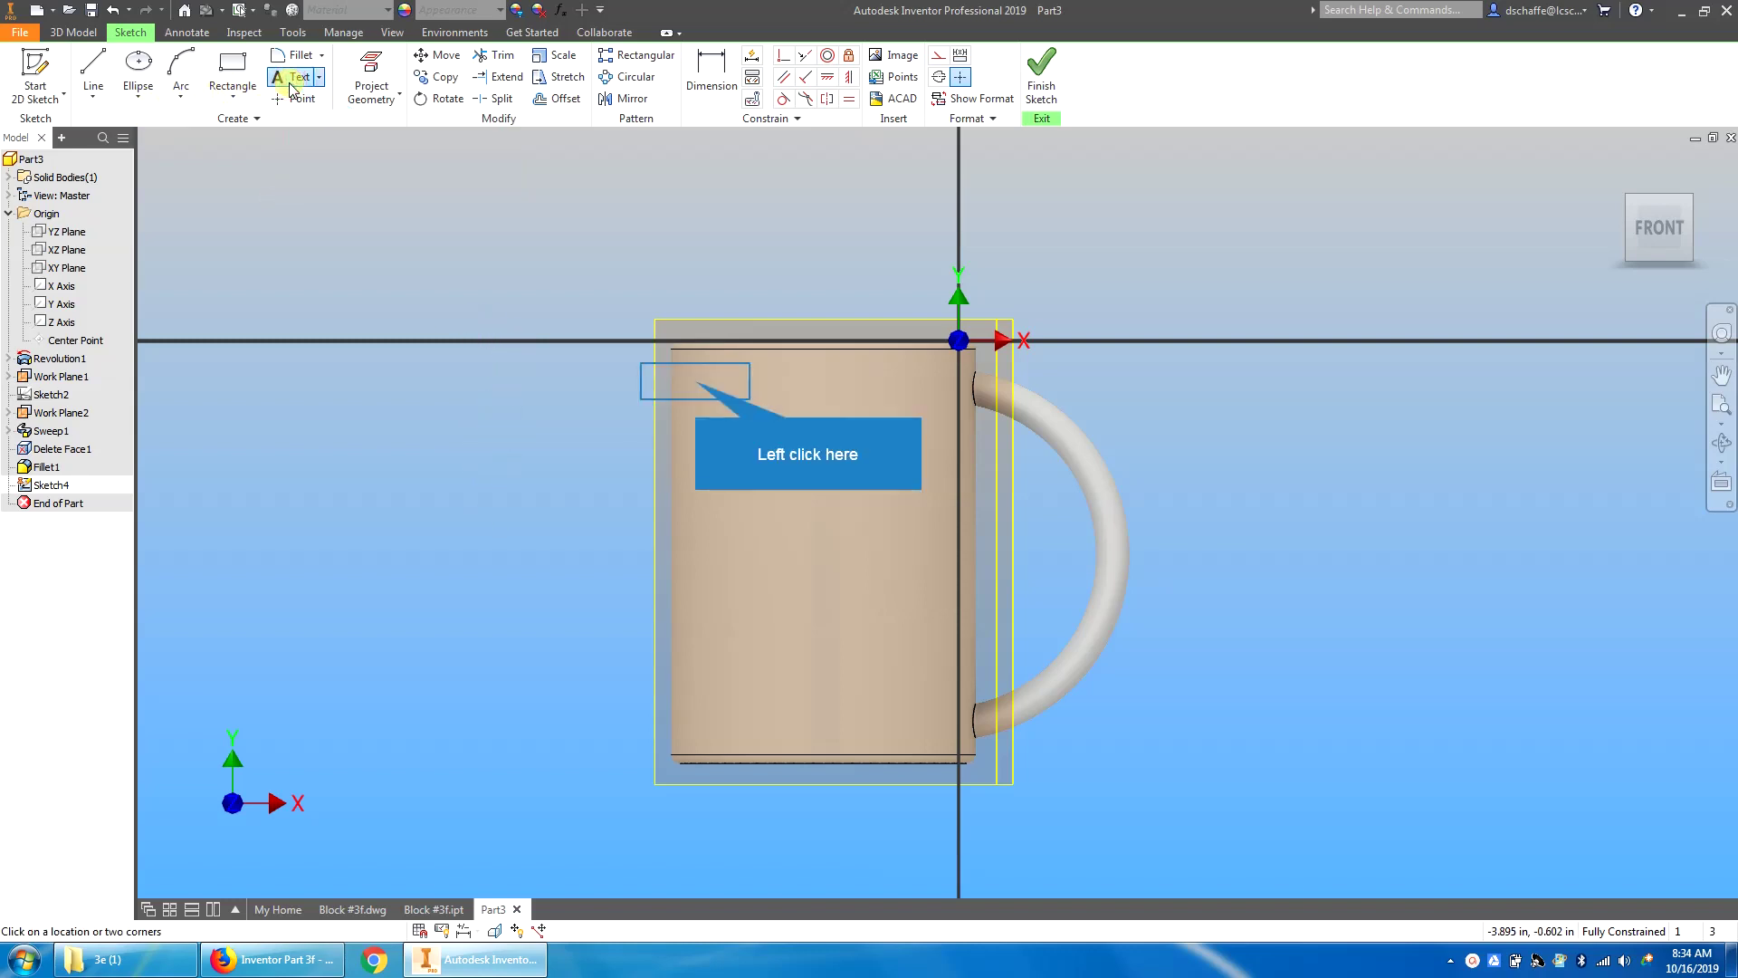
{"action": "left_click", "coordinate": [695, 381]}
{"action": "left_click", "coordinate": [948, 733]}
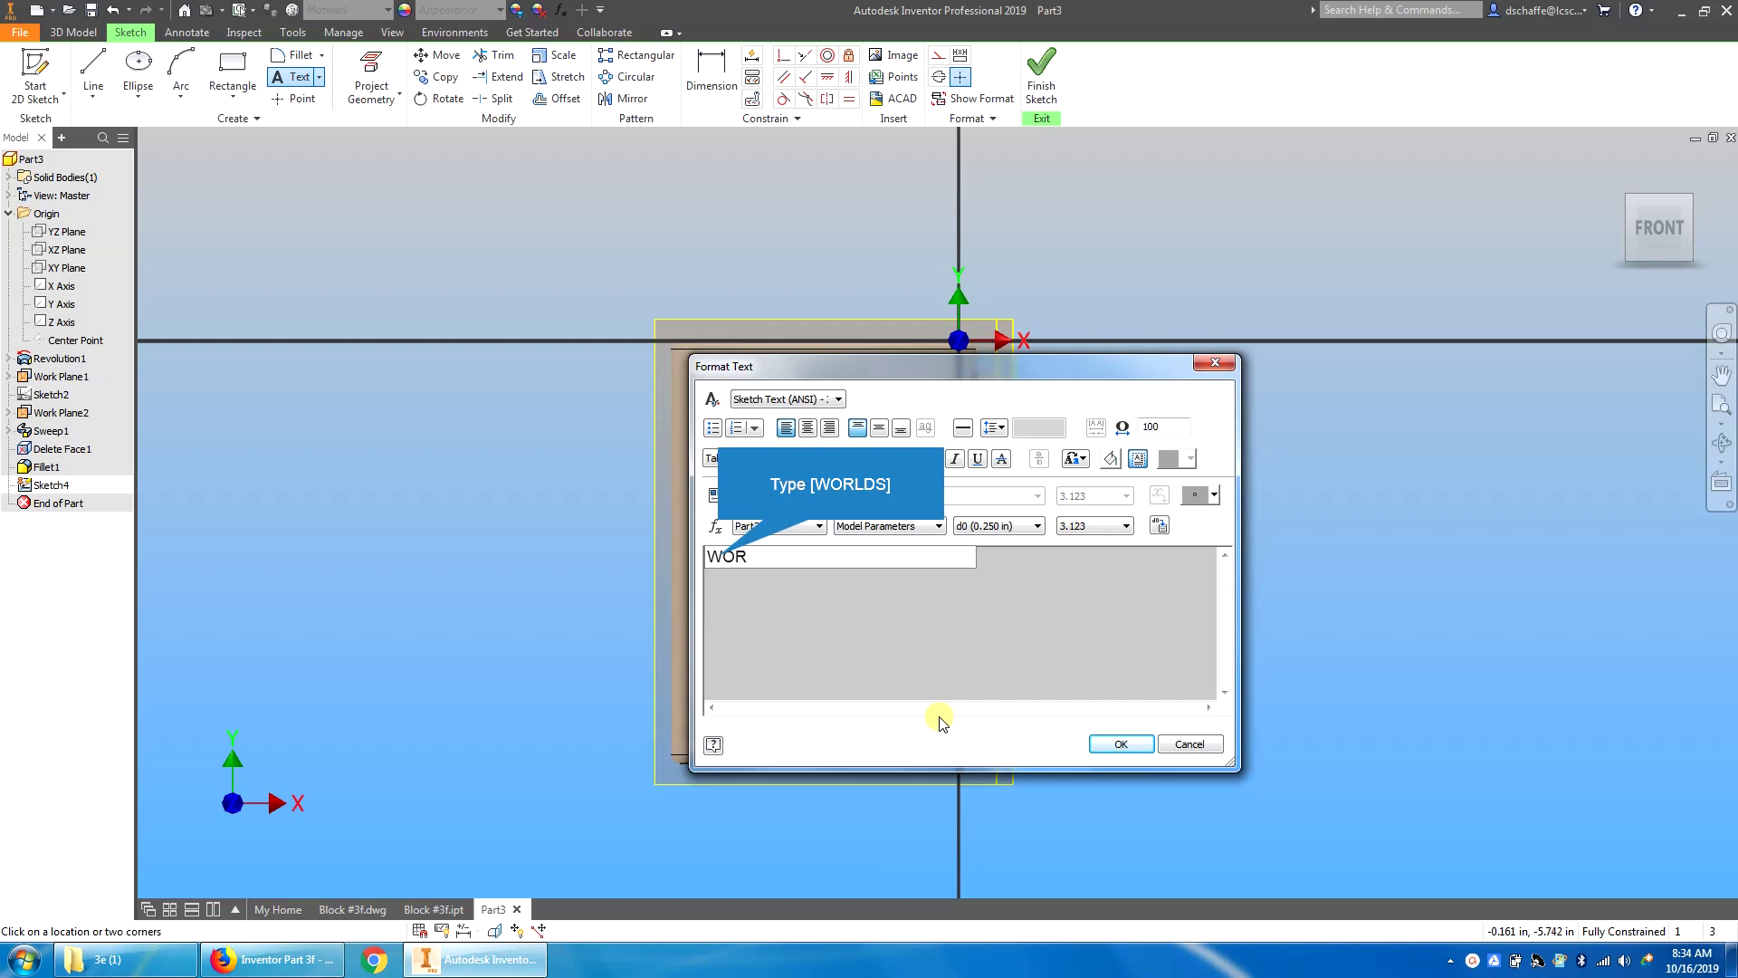
{"action": "type", "text": "DS"}
{"action": "key", "text": "Return"}
{"action": "type", "text": "BEST"}
{"action": "key", "text": "Return"}
{"action": "type", "text": "BOSS"}
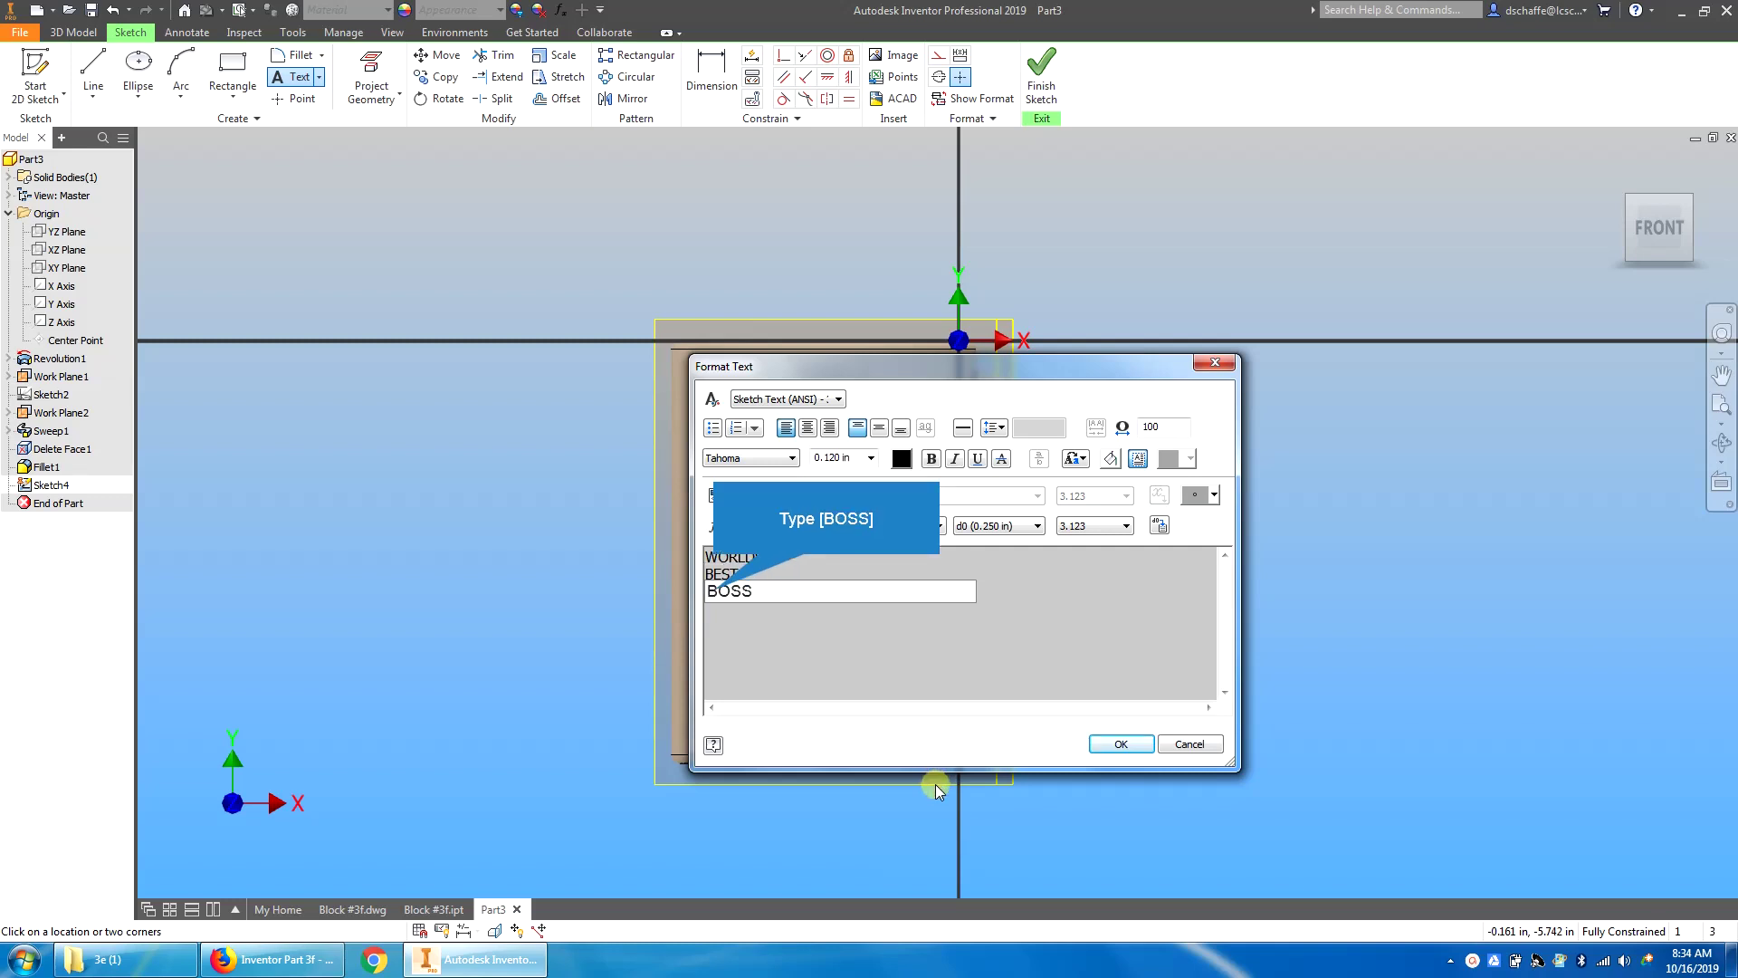
Step: Set the height of all the text to 0.5 in, move it to the middle of the mug front and finish the sketch
{"action": "left_click", "coordinate": [796, 626]}
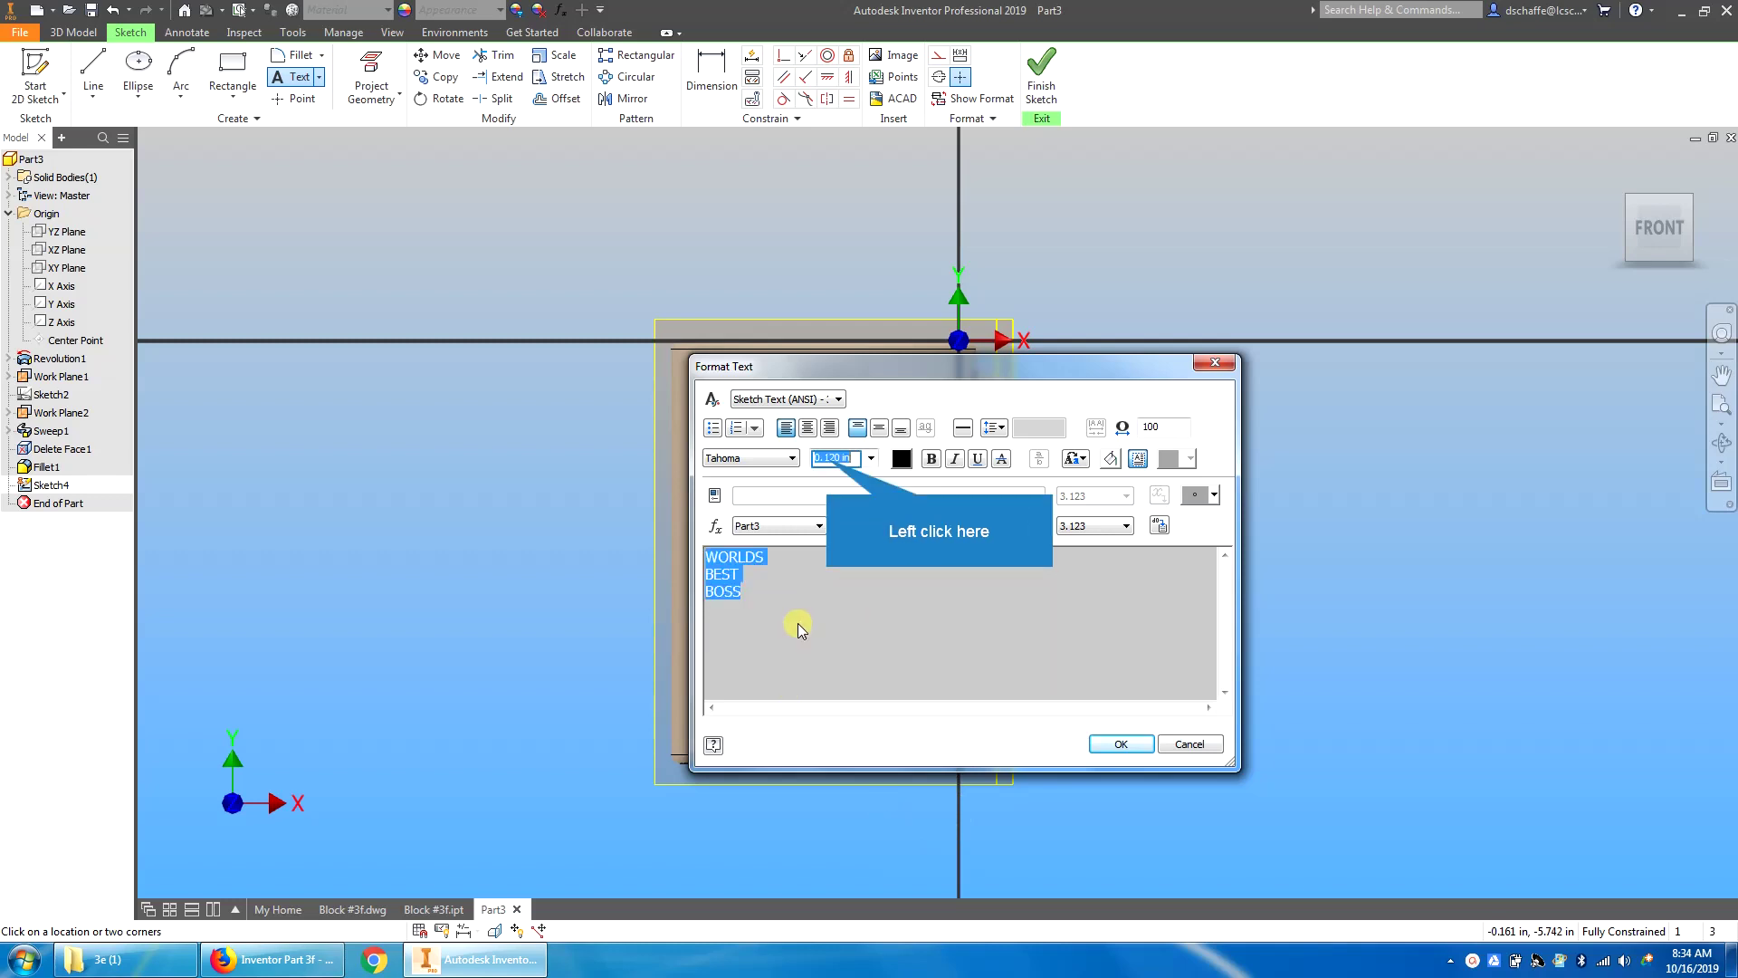
{"action": "left_click", "coordinate": [829, 459]}
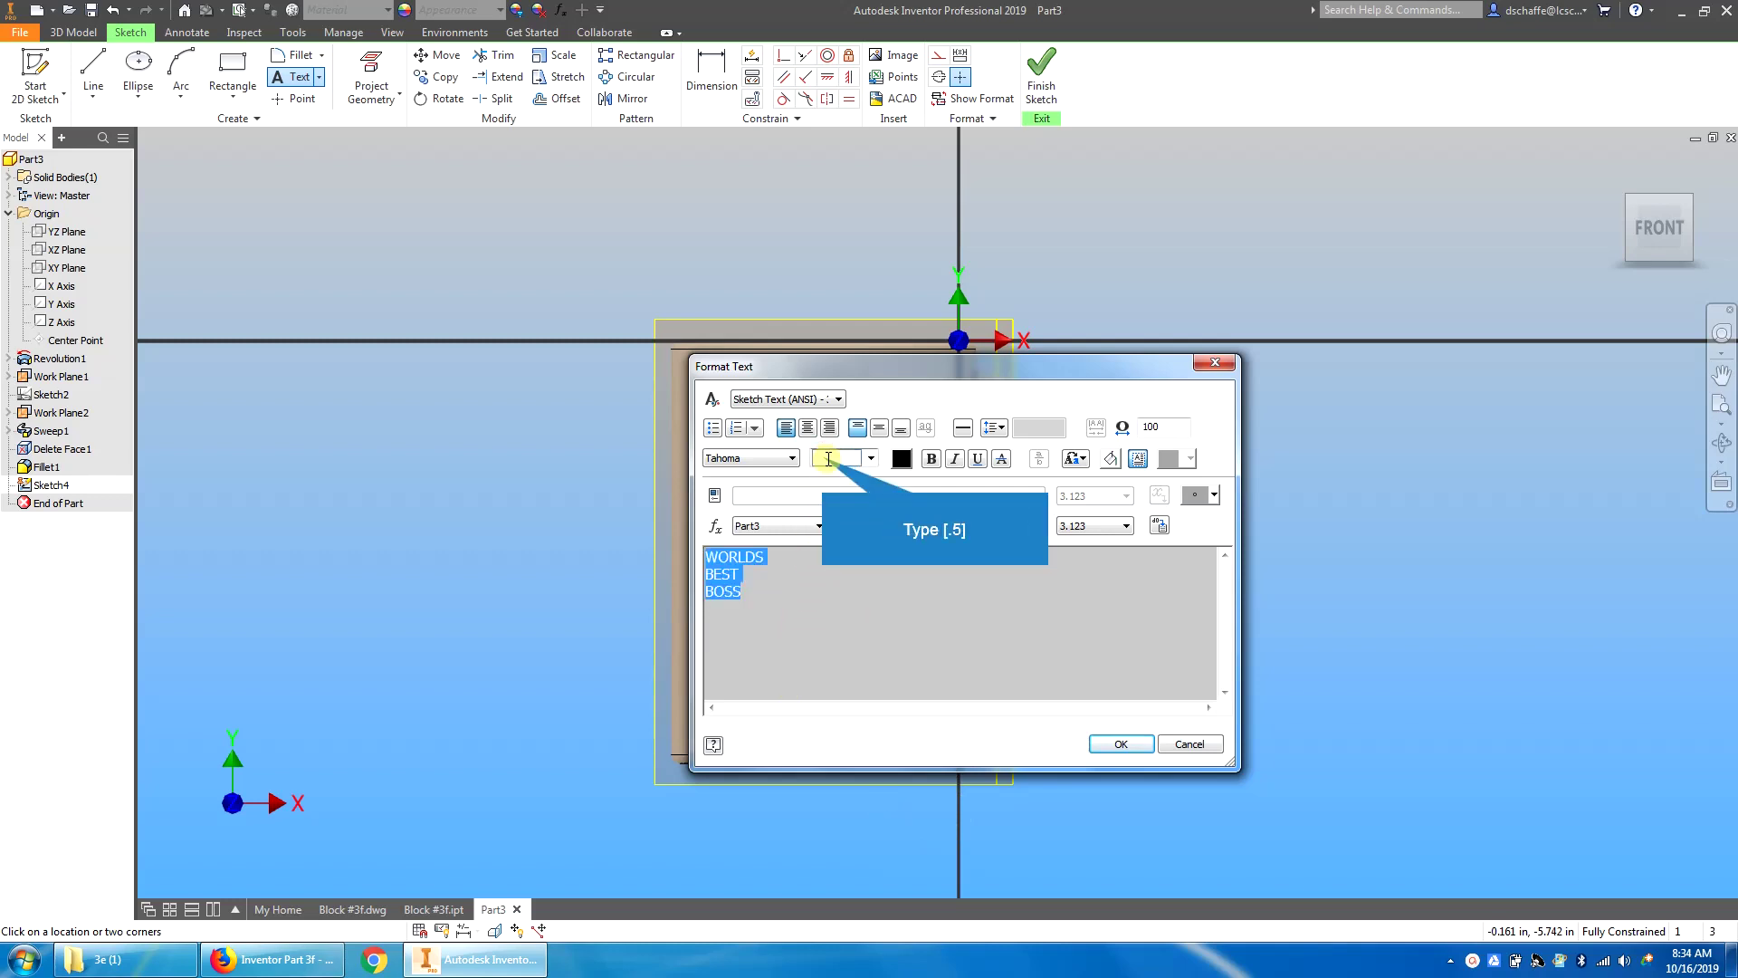
{"action": "type", "text": "."}
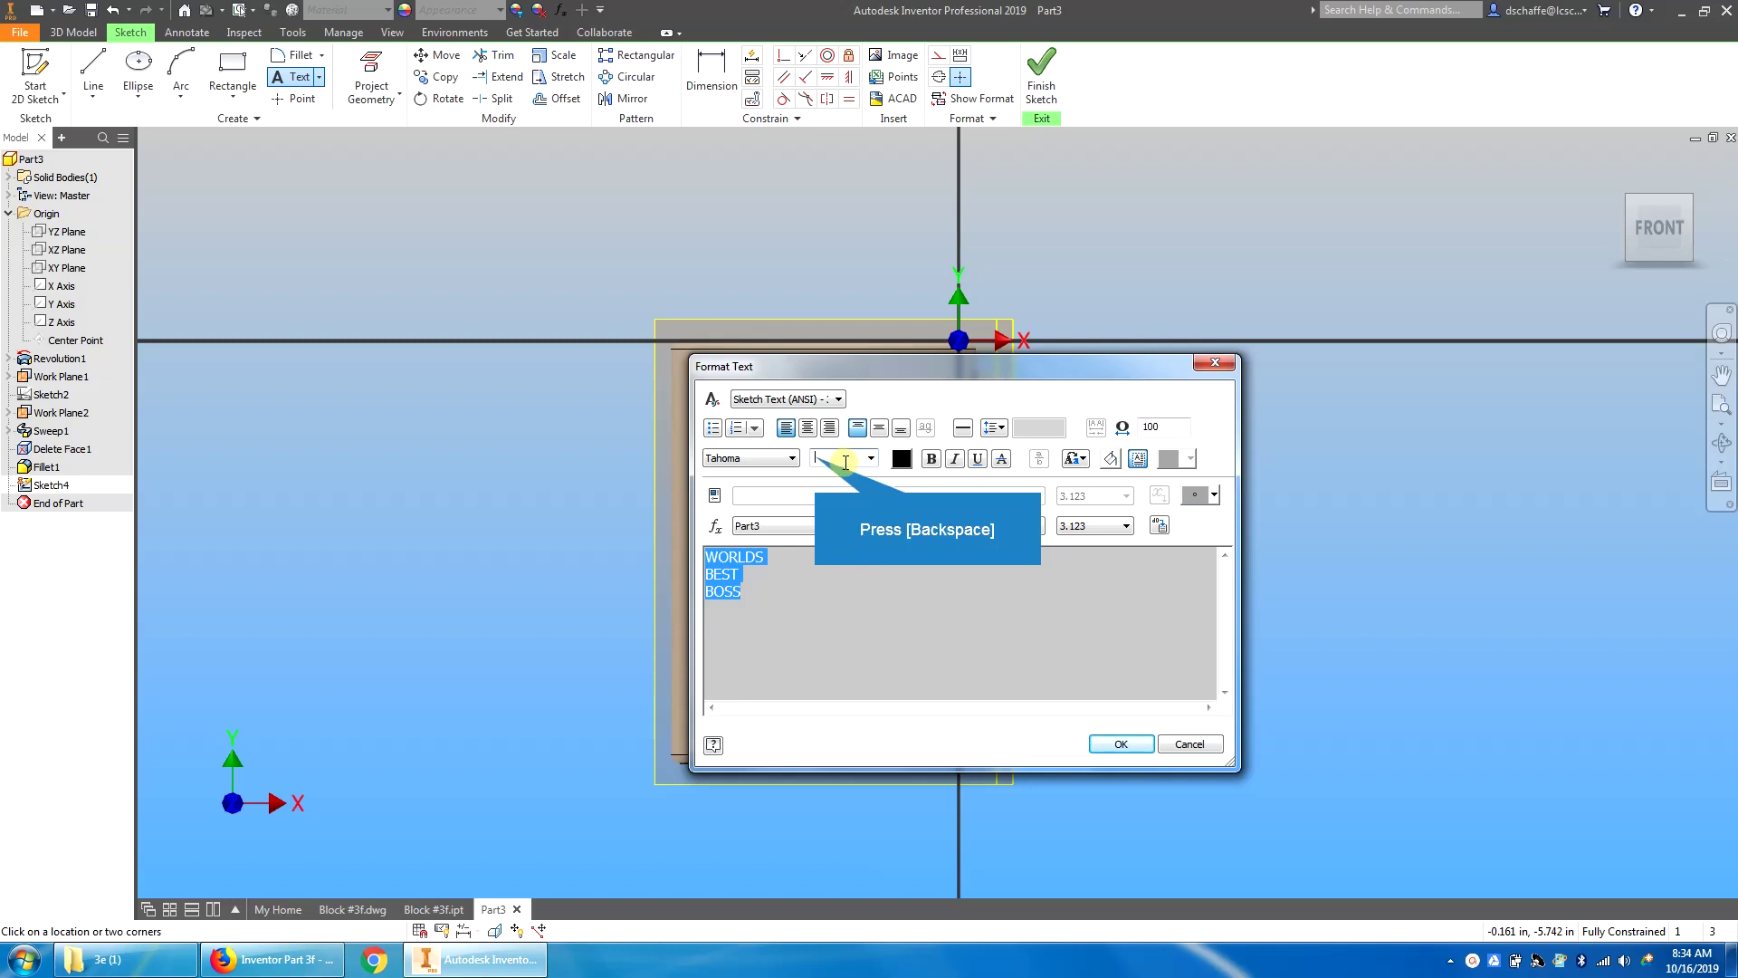
{"action": "key", "text": "BackSpace"}
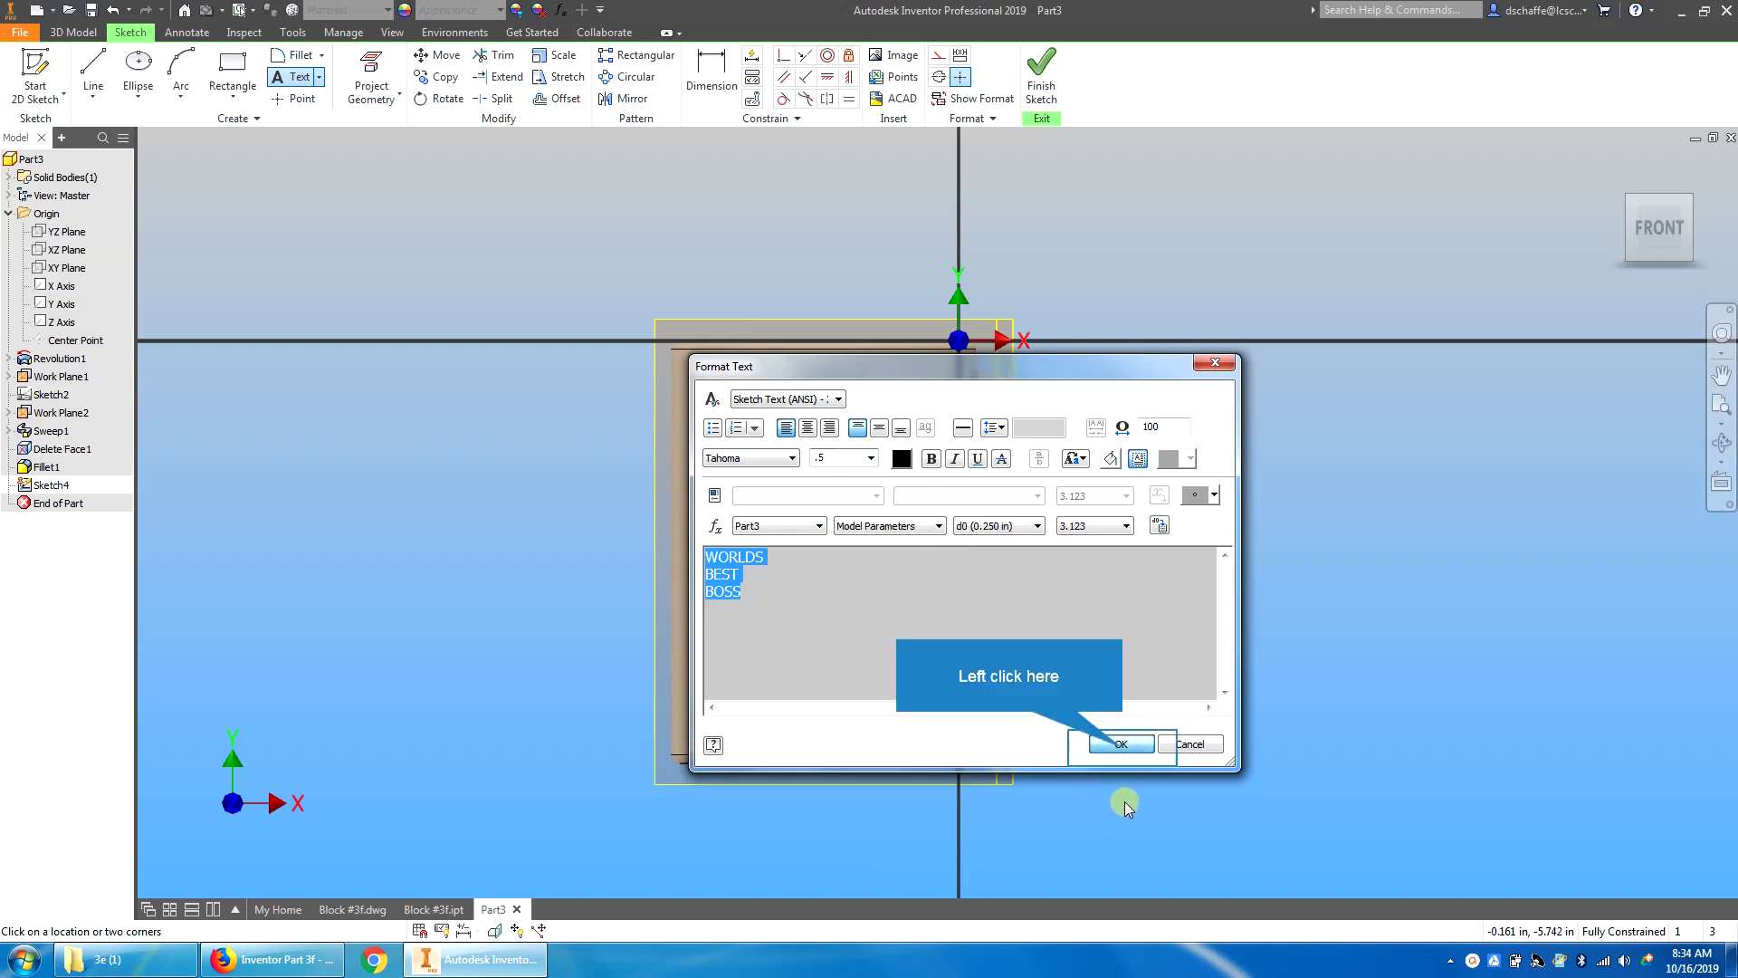
{"action": "left_click", "coordinate": [1120, 744]}
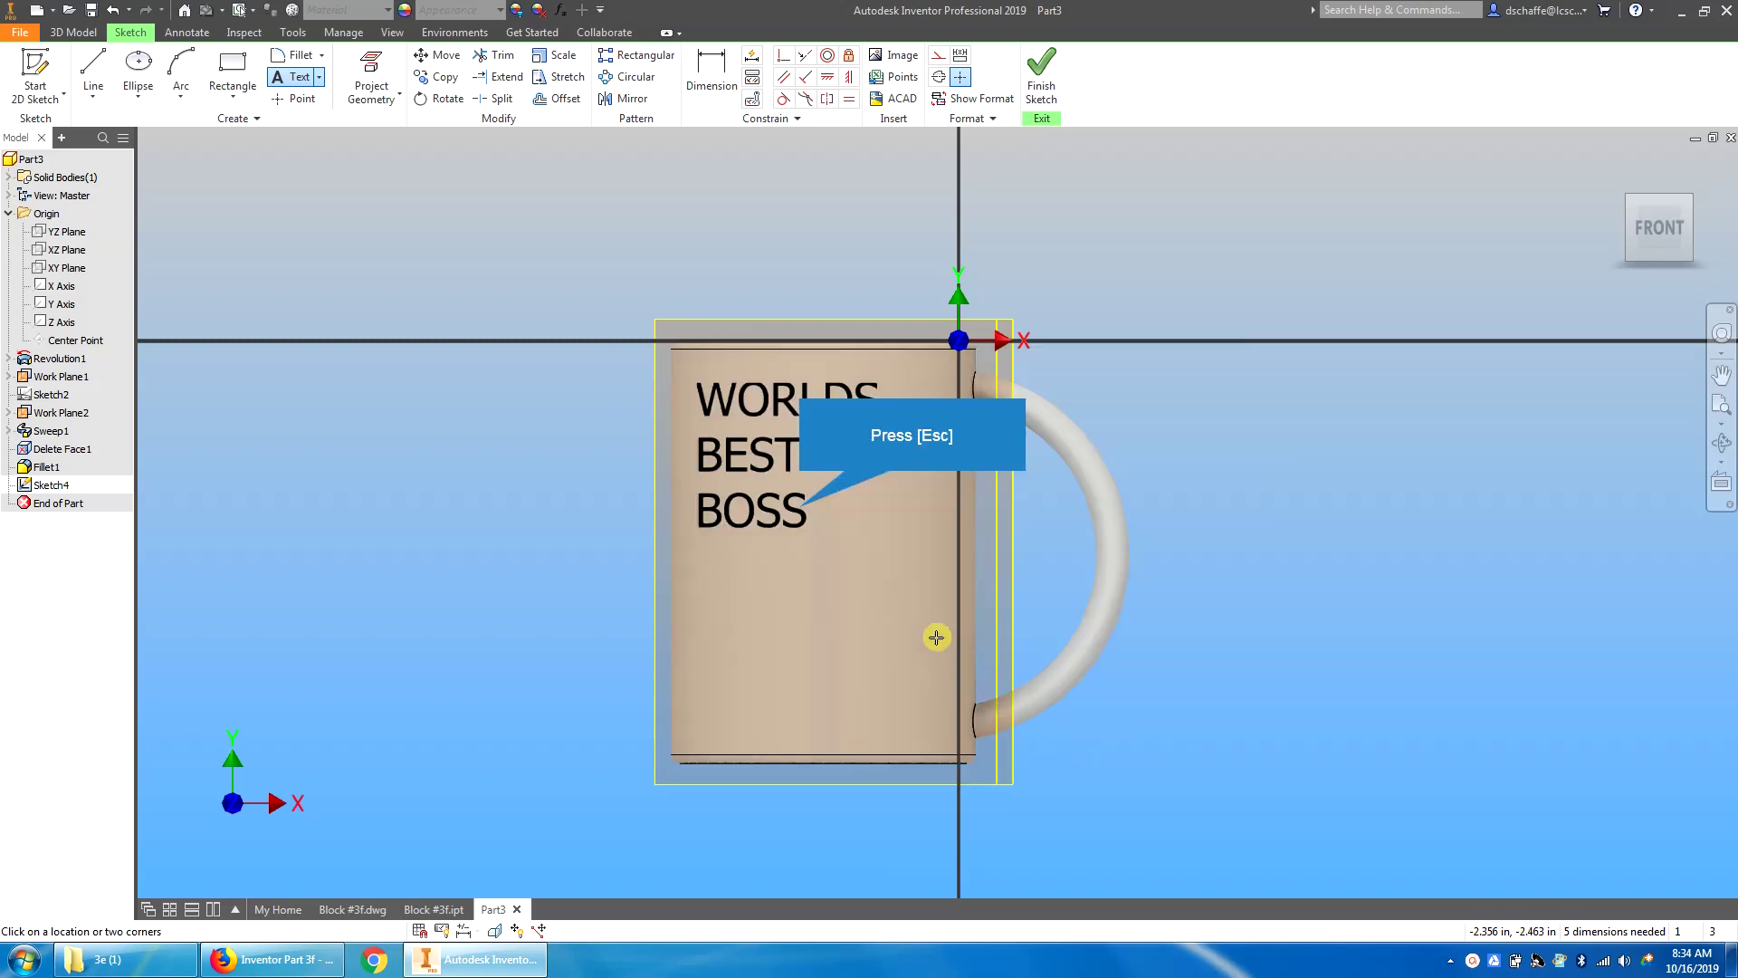
{"action": "key", "text": "Escape"}
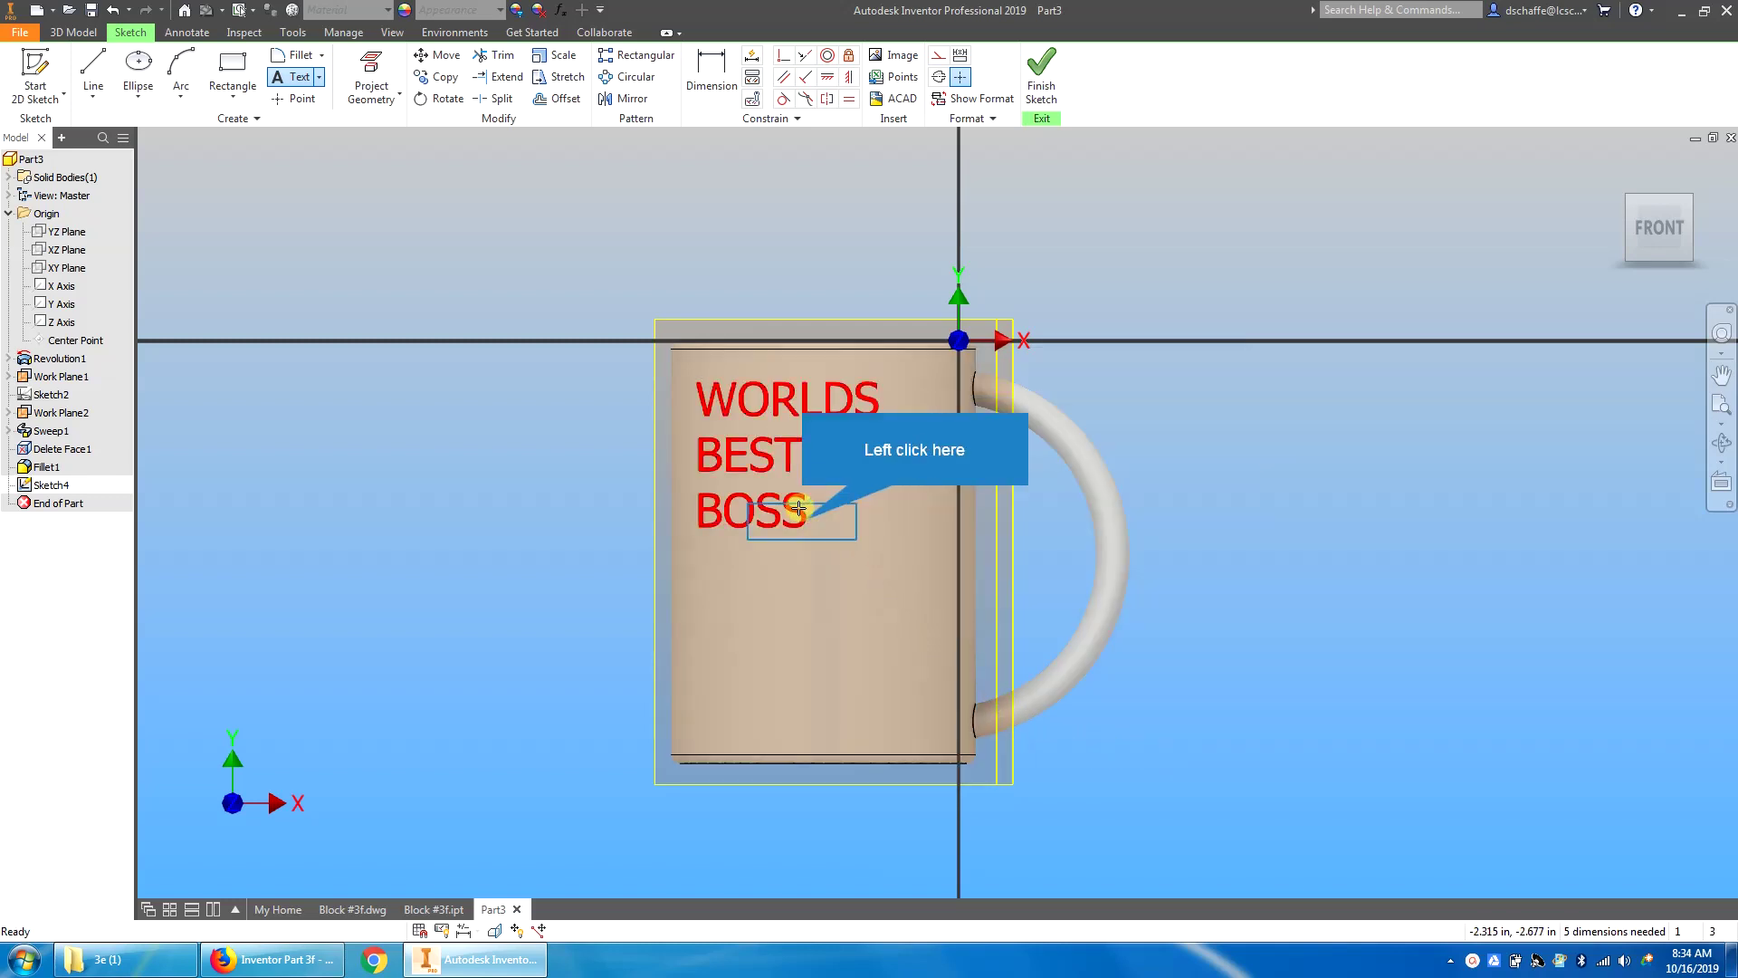
{"action": "mouse_move", "coordinate": [802, 521]}
{"action": "left_mouse_down"}
{"action": "mouse_move", "coordinate": [864, 588]}
{"action": "mouse_move", "coordinate": [845, 612]}
{"action": "left_mouse_up"}
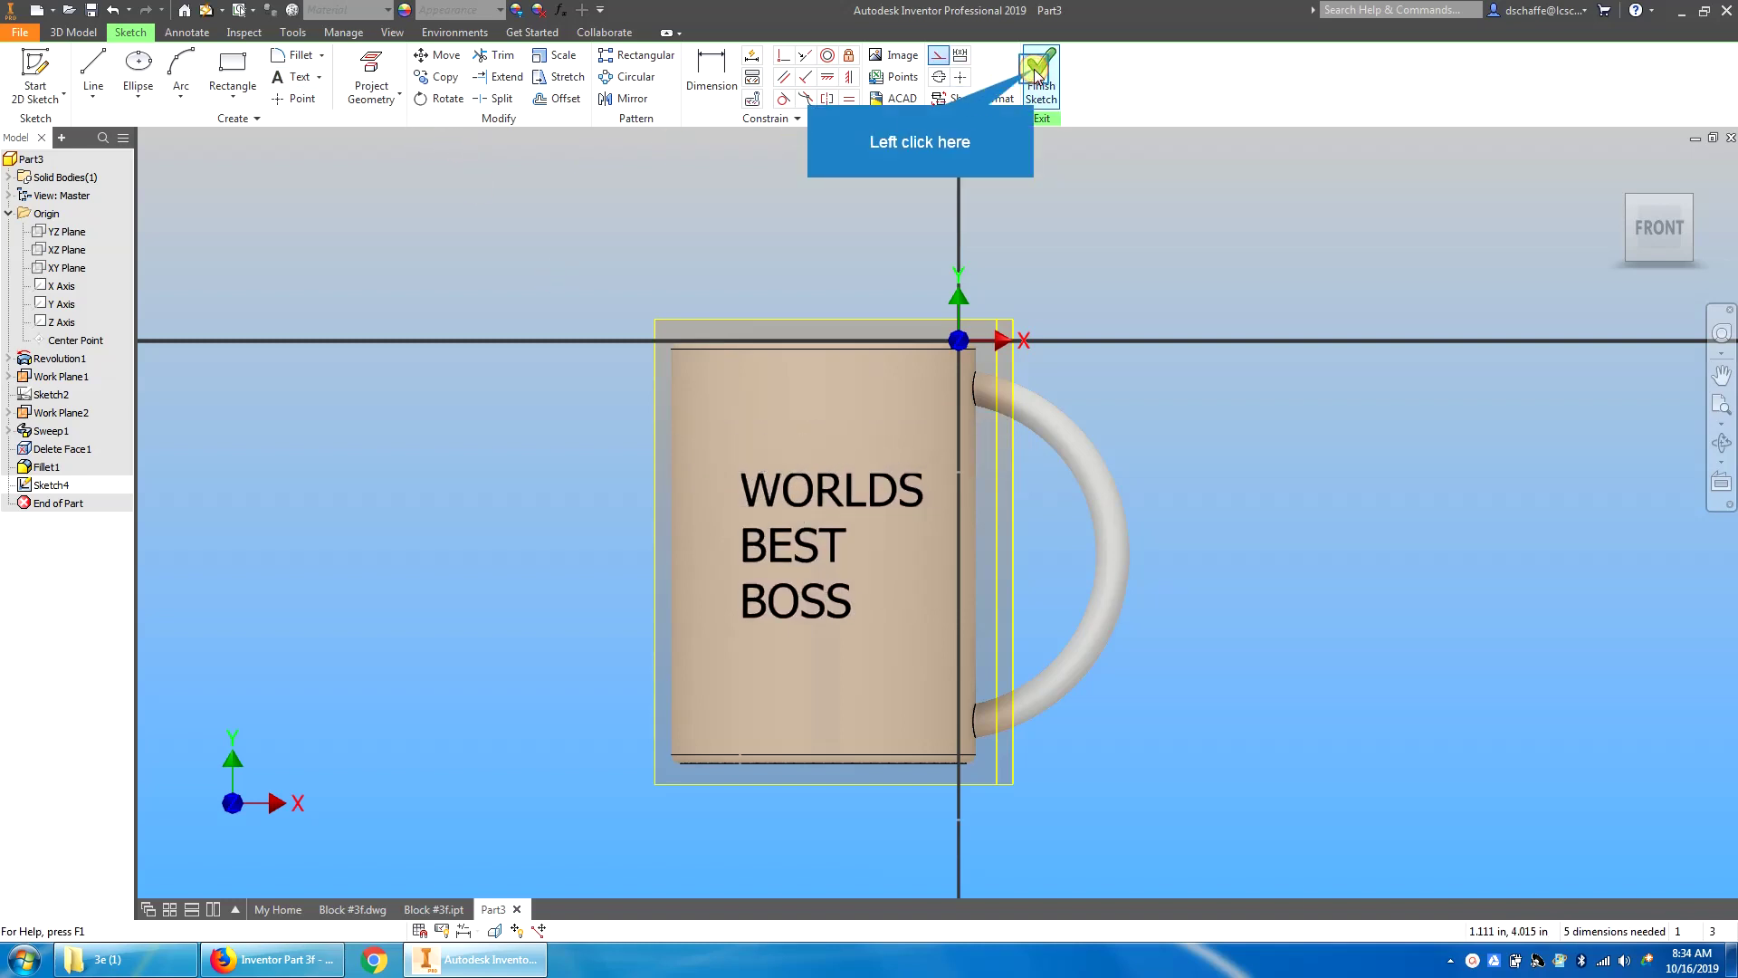
{"action": "left_click", "coordinate": [1036, 73]}
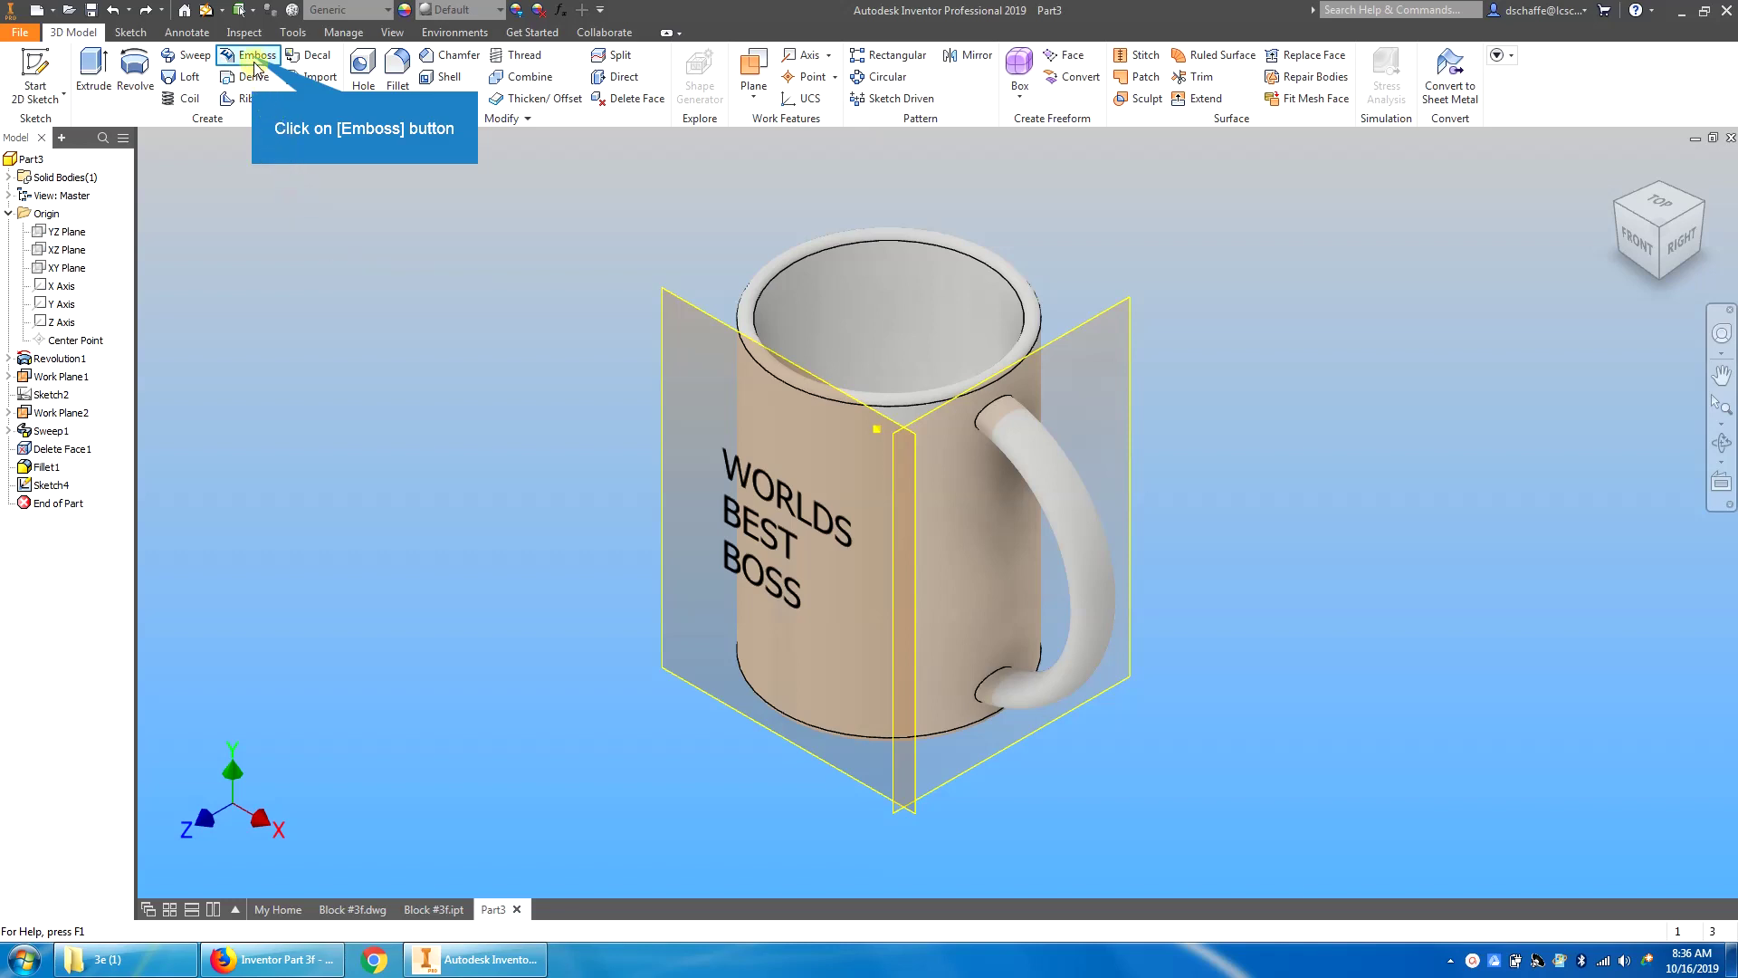
Step: Emboss the text onto the mug from the face with a depth of 0.01 in, directed toward the mug body
{"action": "left_click", "coordinate": [255, 60]}
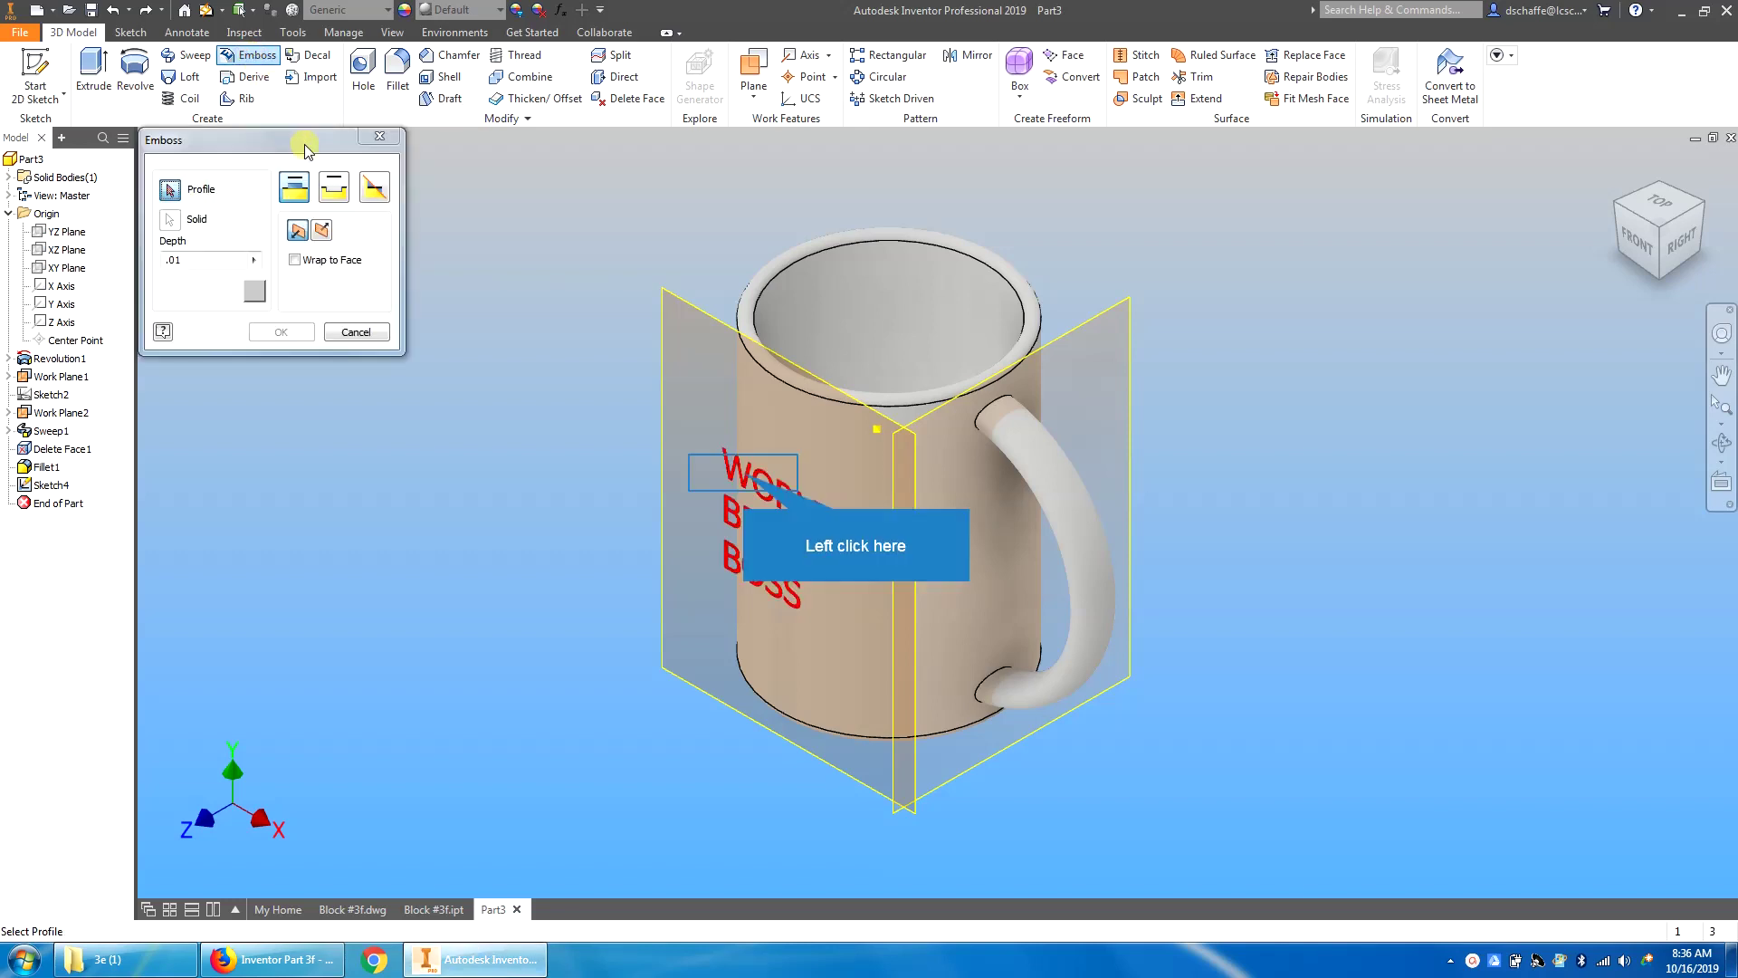
{"action": "left_click", "coordinate": [745, 480]}
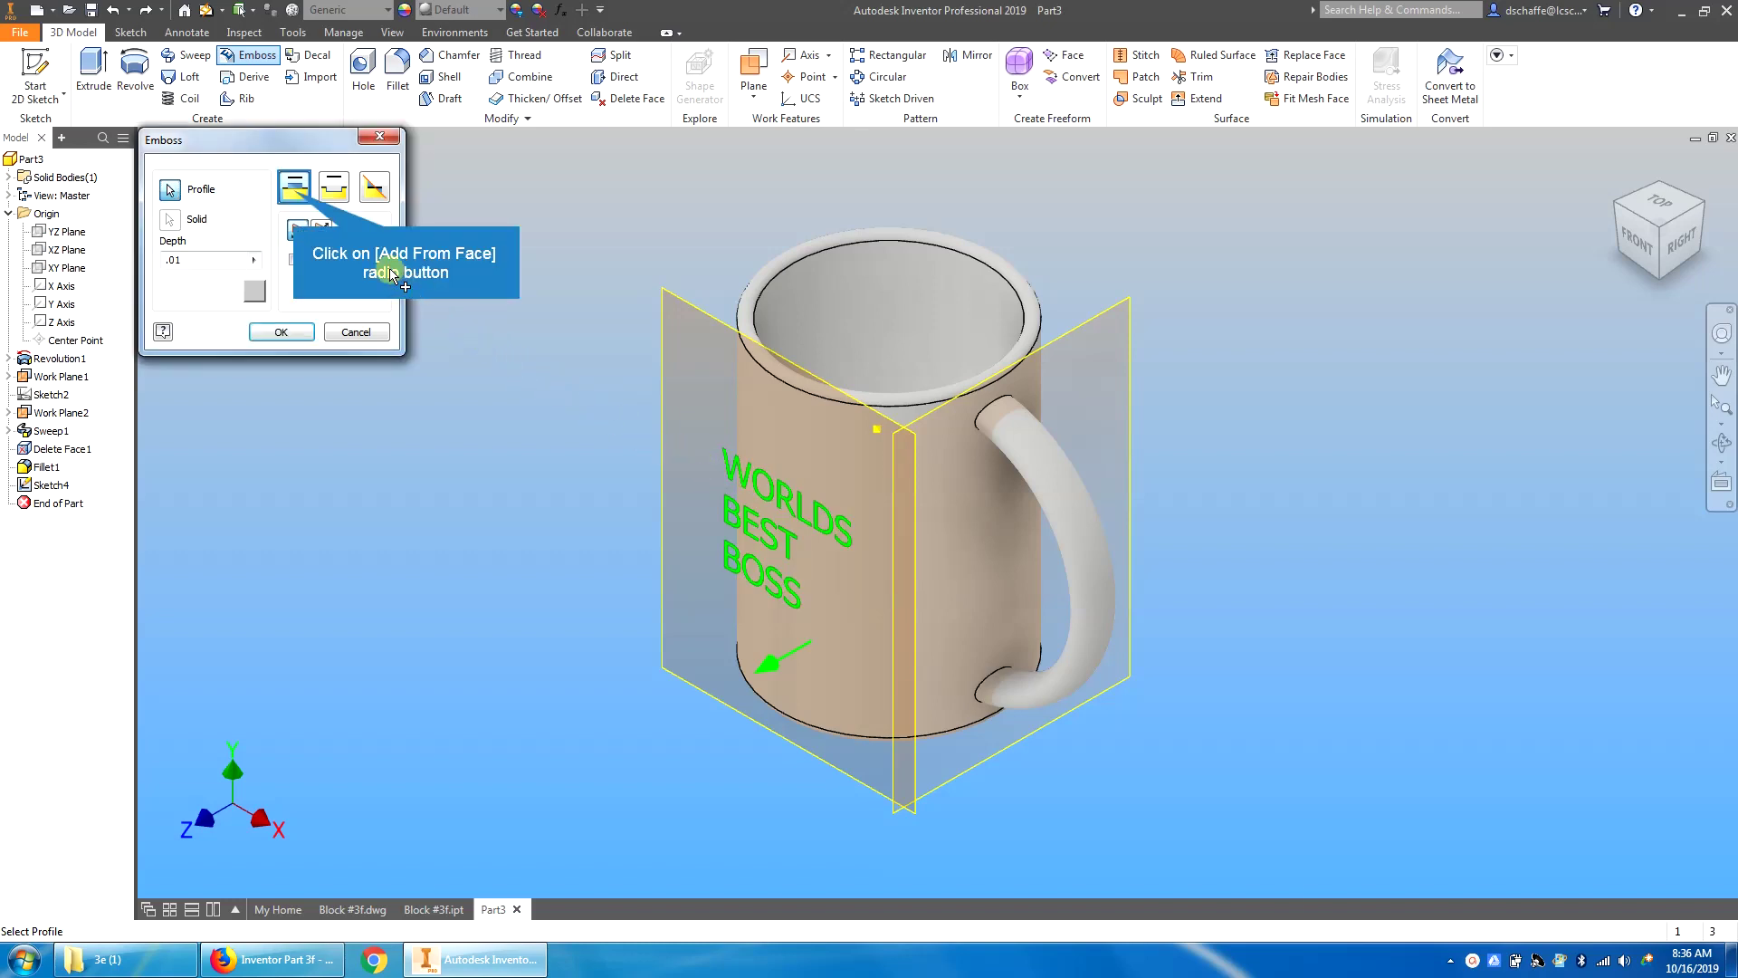
{"action": "left_click", "coordinate": [295, 196]}
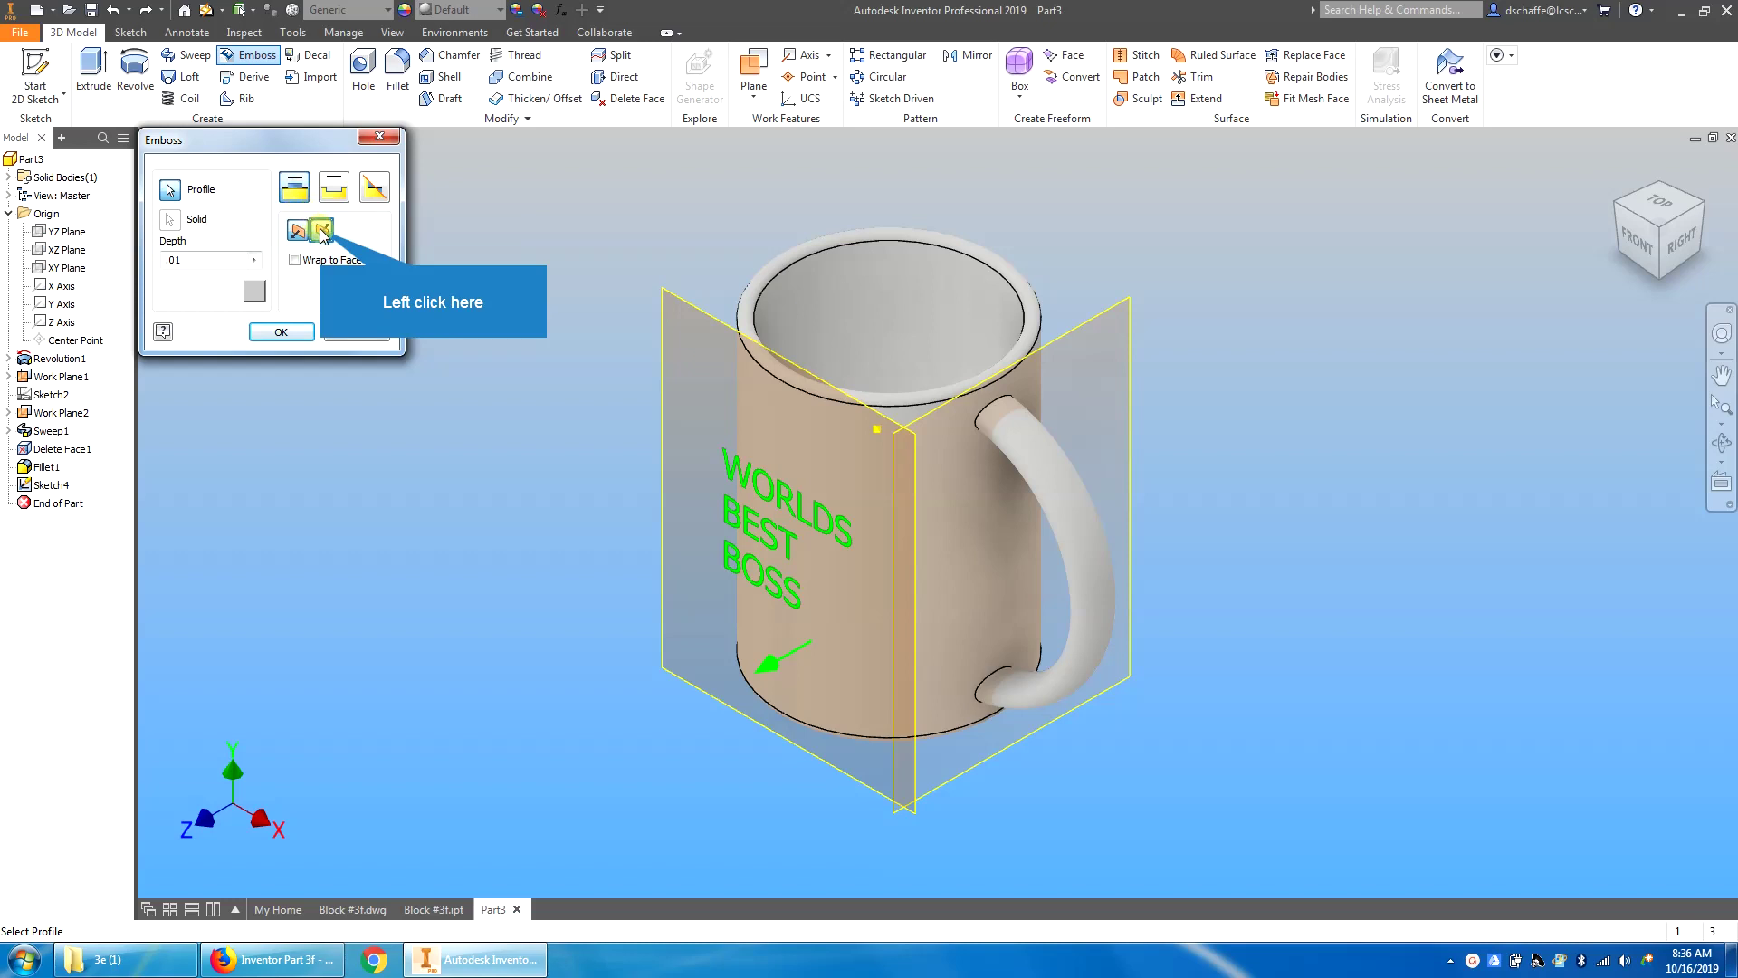
{"action": "left_click", "coordinate": [322, 231]}
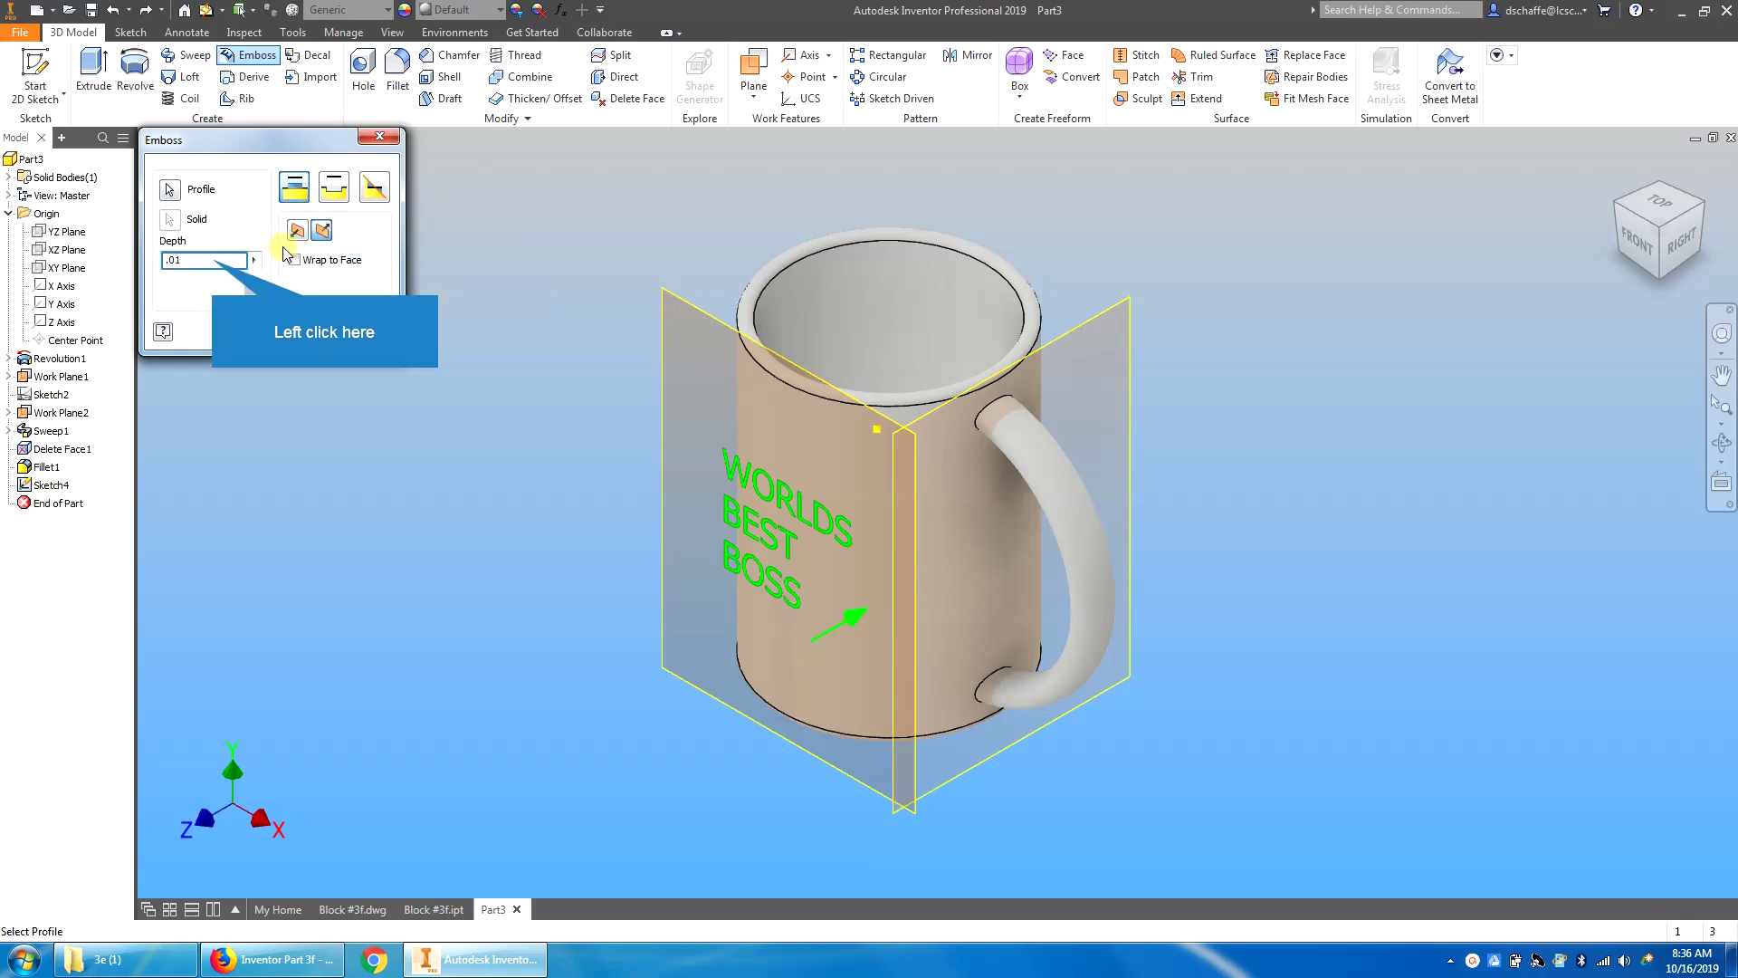
{"action": "left_click", "coordinate": [213, 260]}
{"action": "type", "text": ".01"}
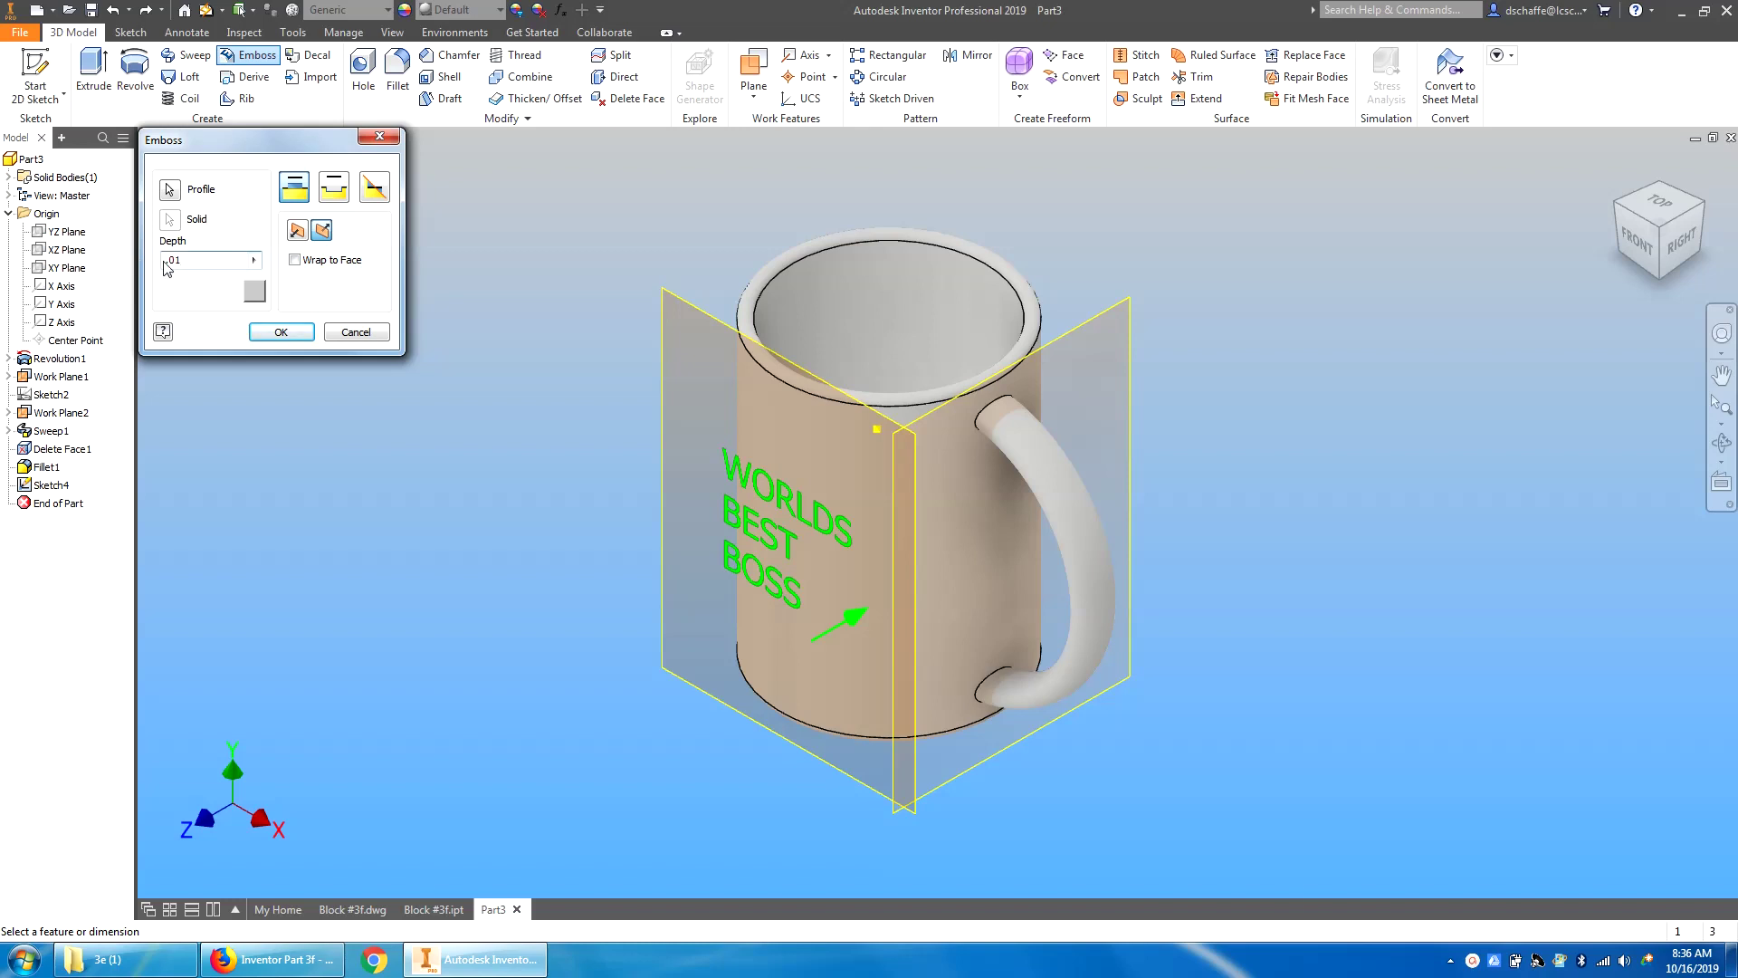
{"action": "left_click", "coordinate": [282, 332]}
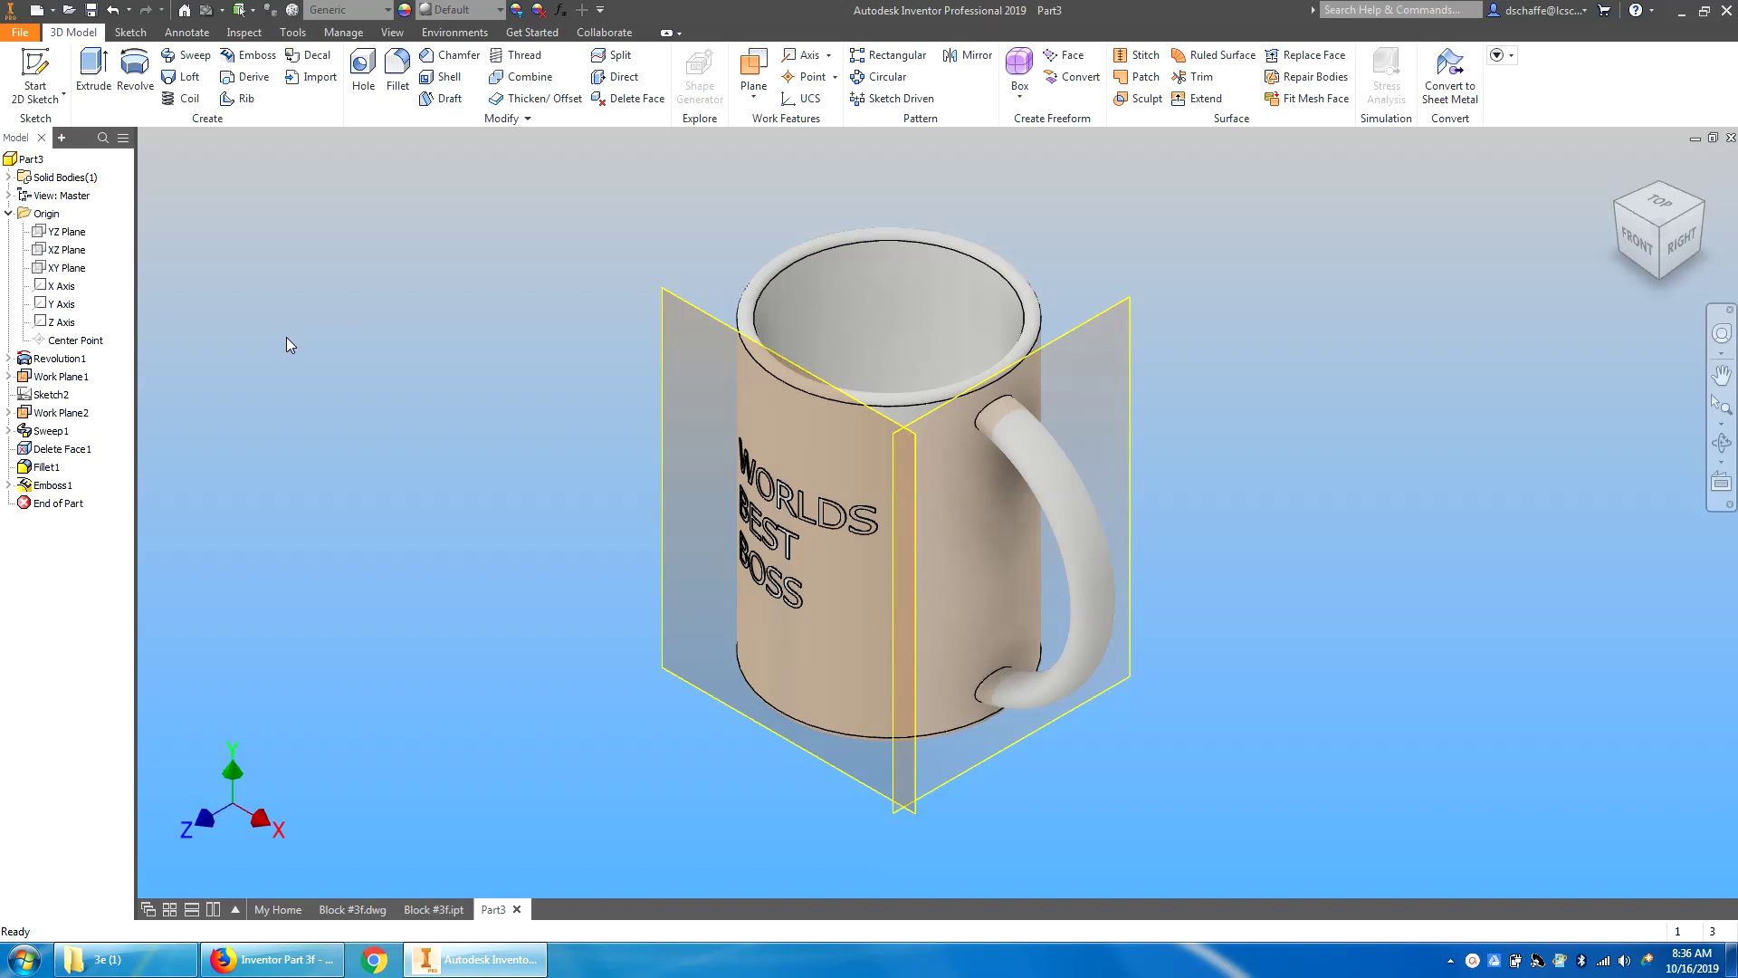
Step: Apply the Fine Textured - Black appearance to the embossed text feature
{"action": "left_click", "coordinate": [60, 487]}
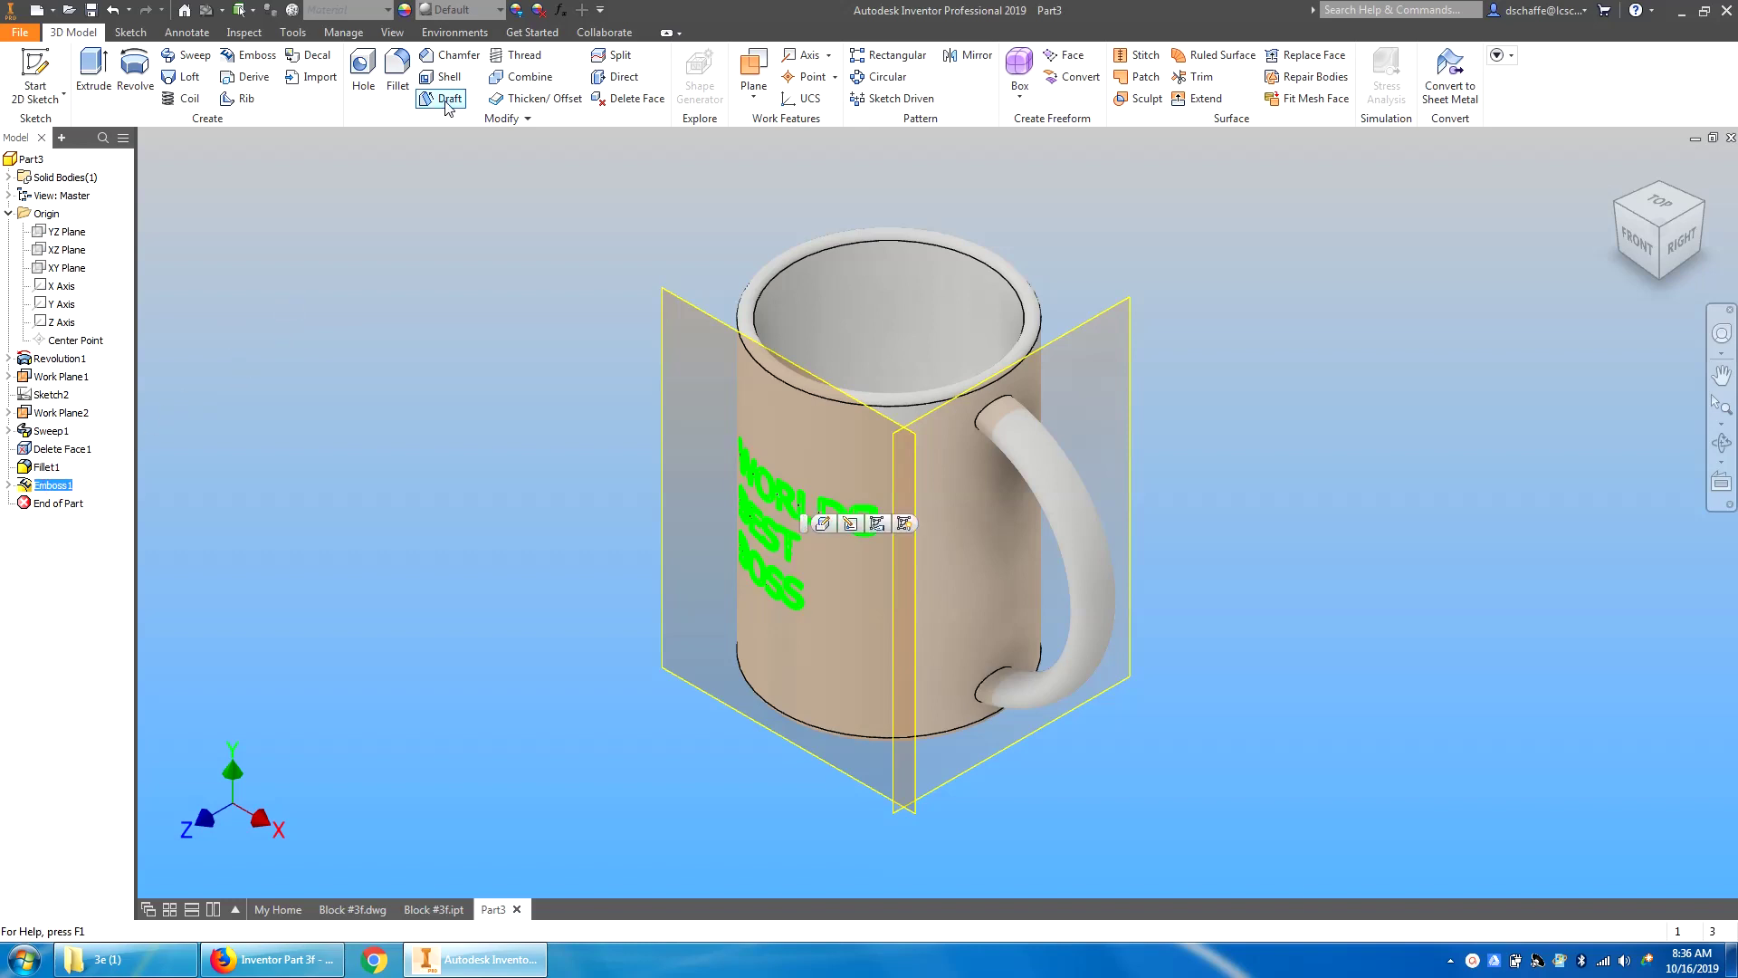
{"action": "left_click", "coordinate": [501, 11]}
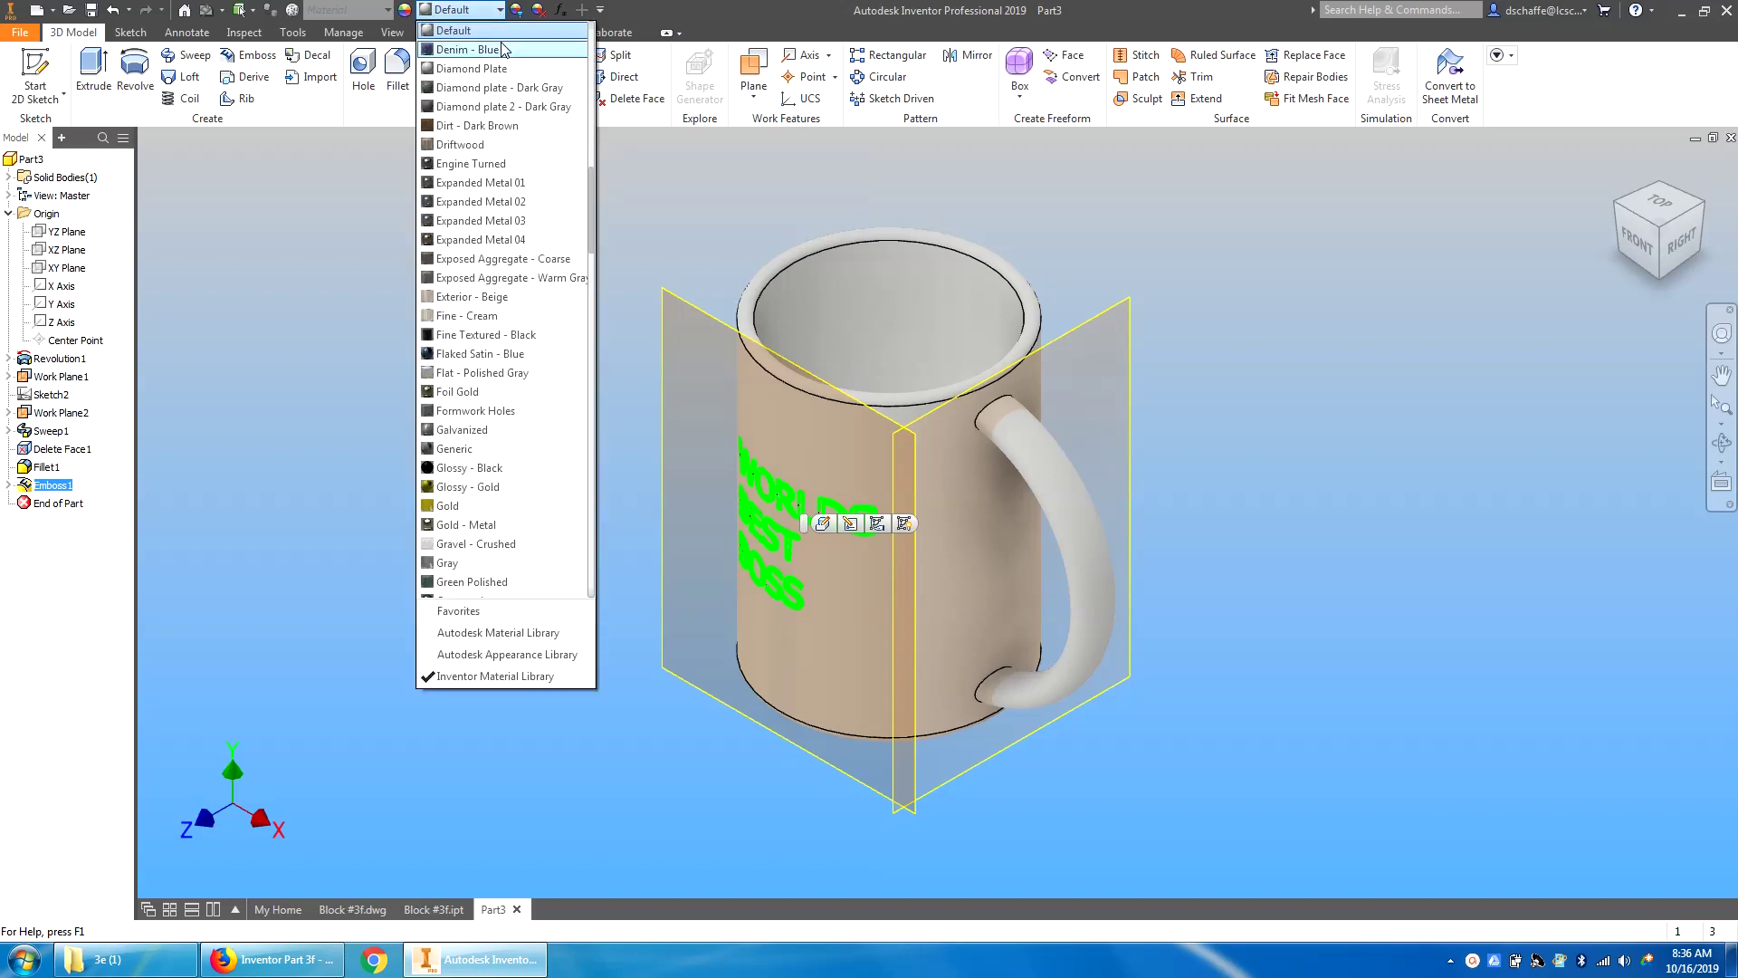
{"action": "left_click", "coordinate": [504, 335]}
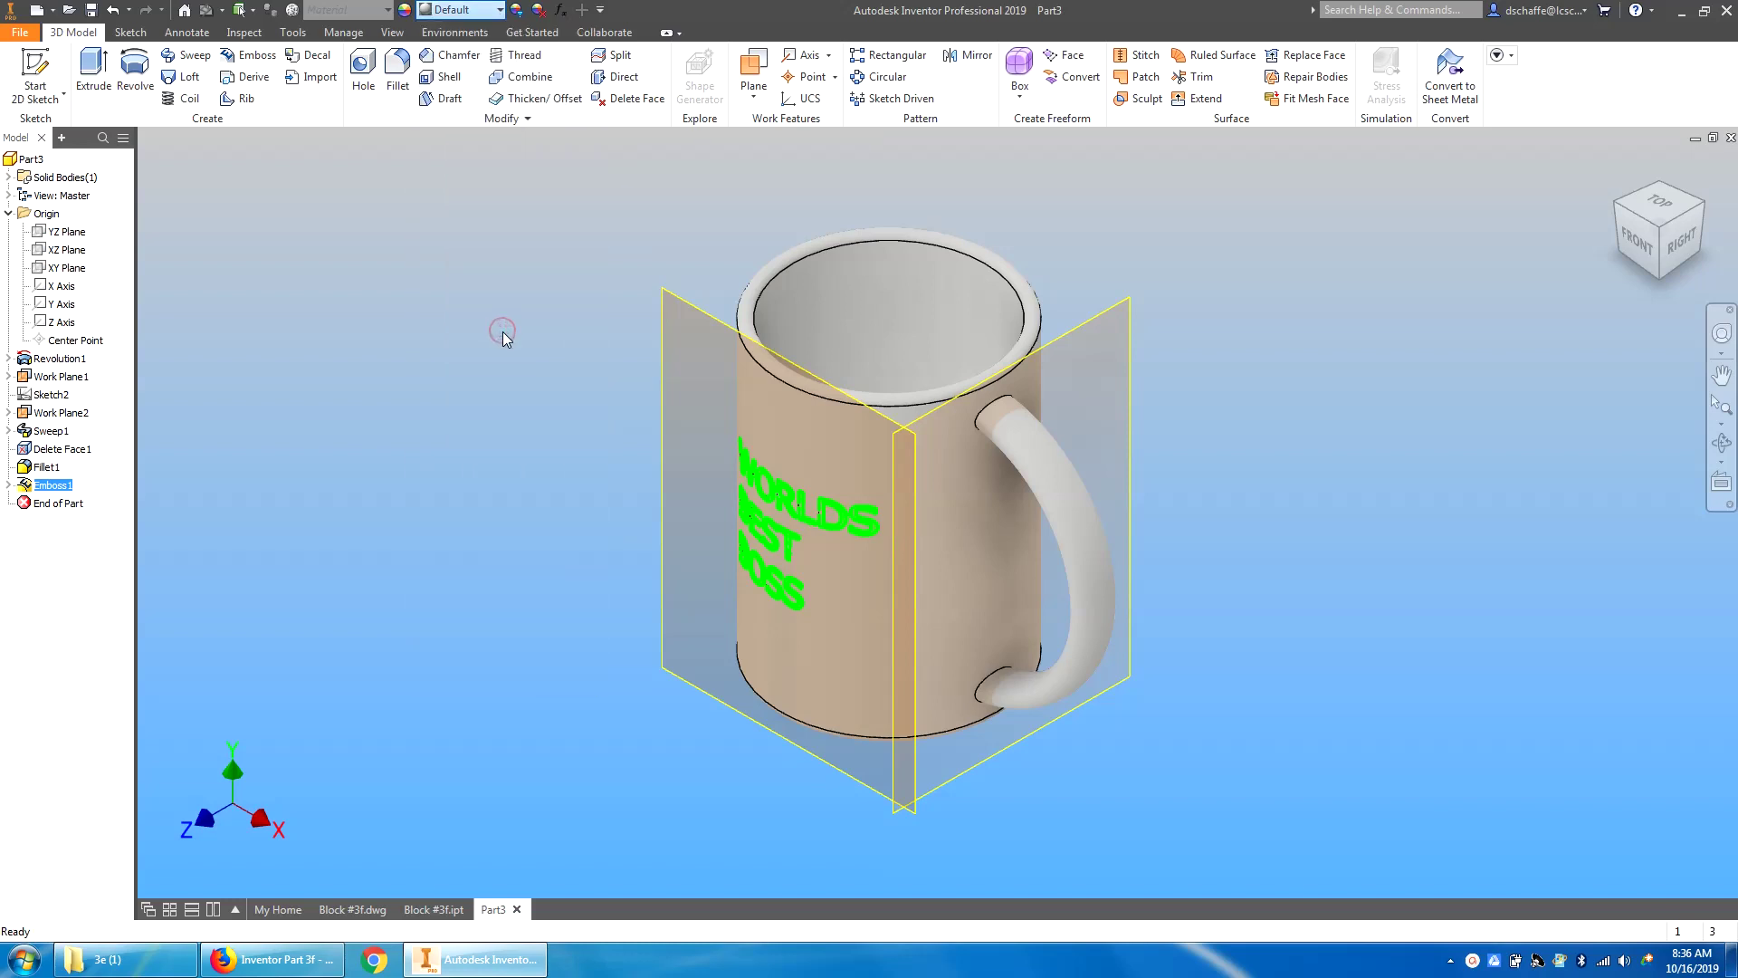
{"action": "left_click", "coordinate": [502, 334]}
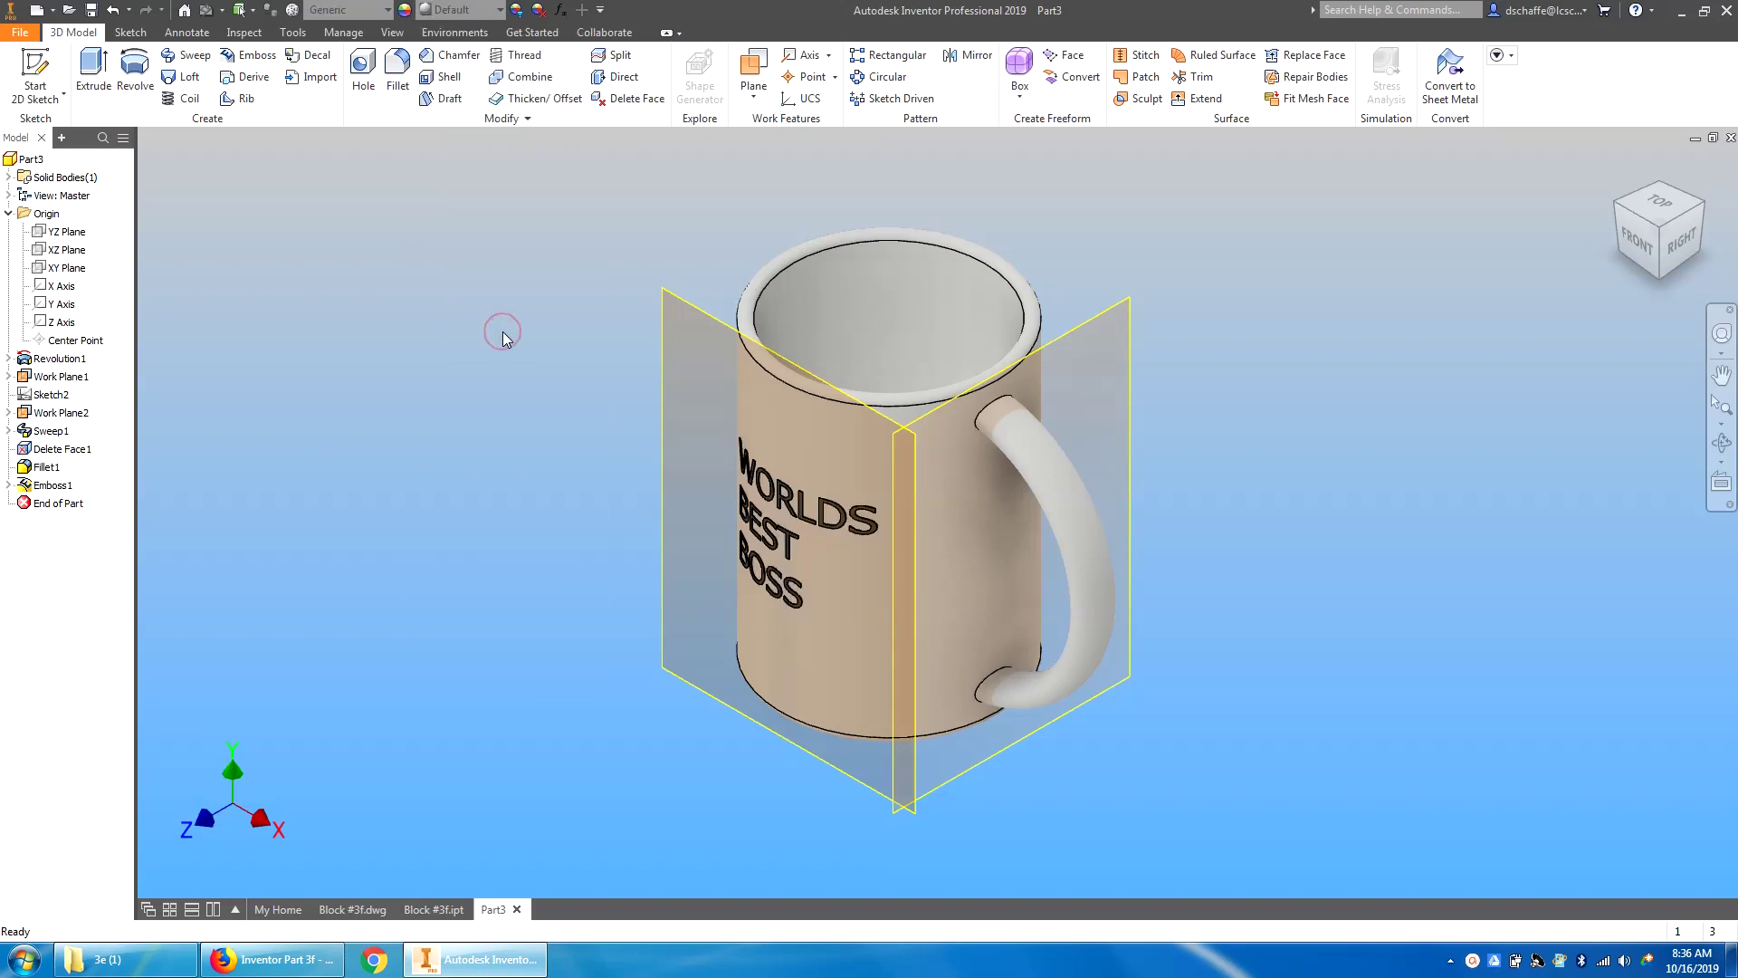